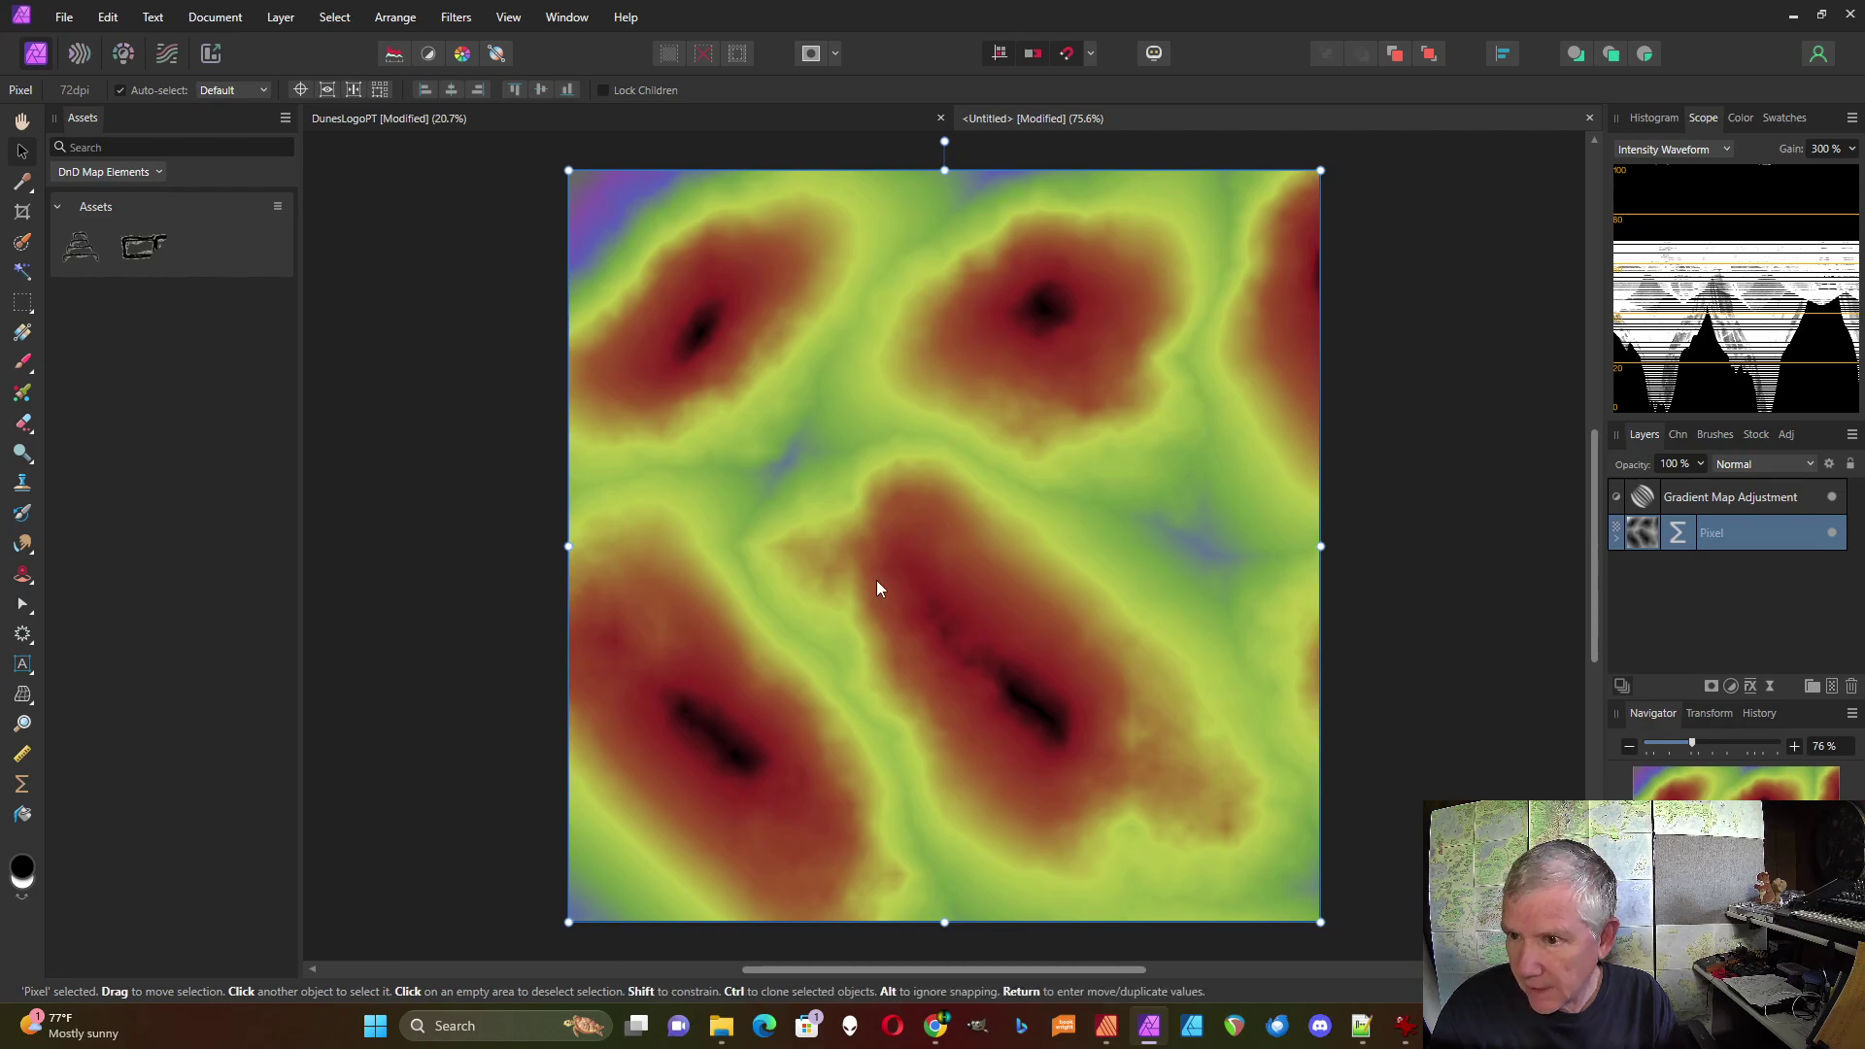
# Open the live procedural texture settings of the Pixel layer and reduce the i2 and i3 inputs to zero
pyautogui.click(1683, 533)
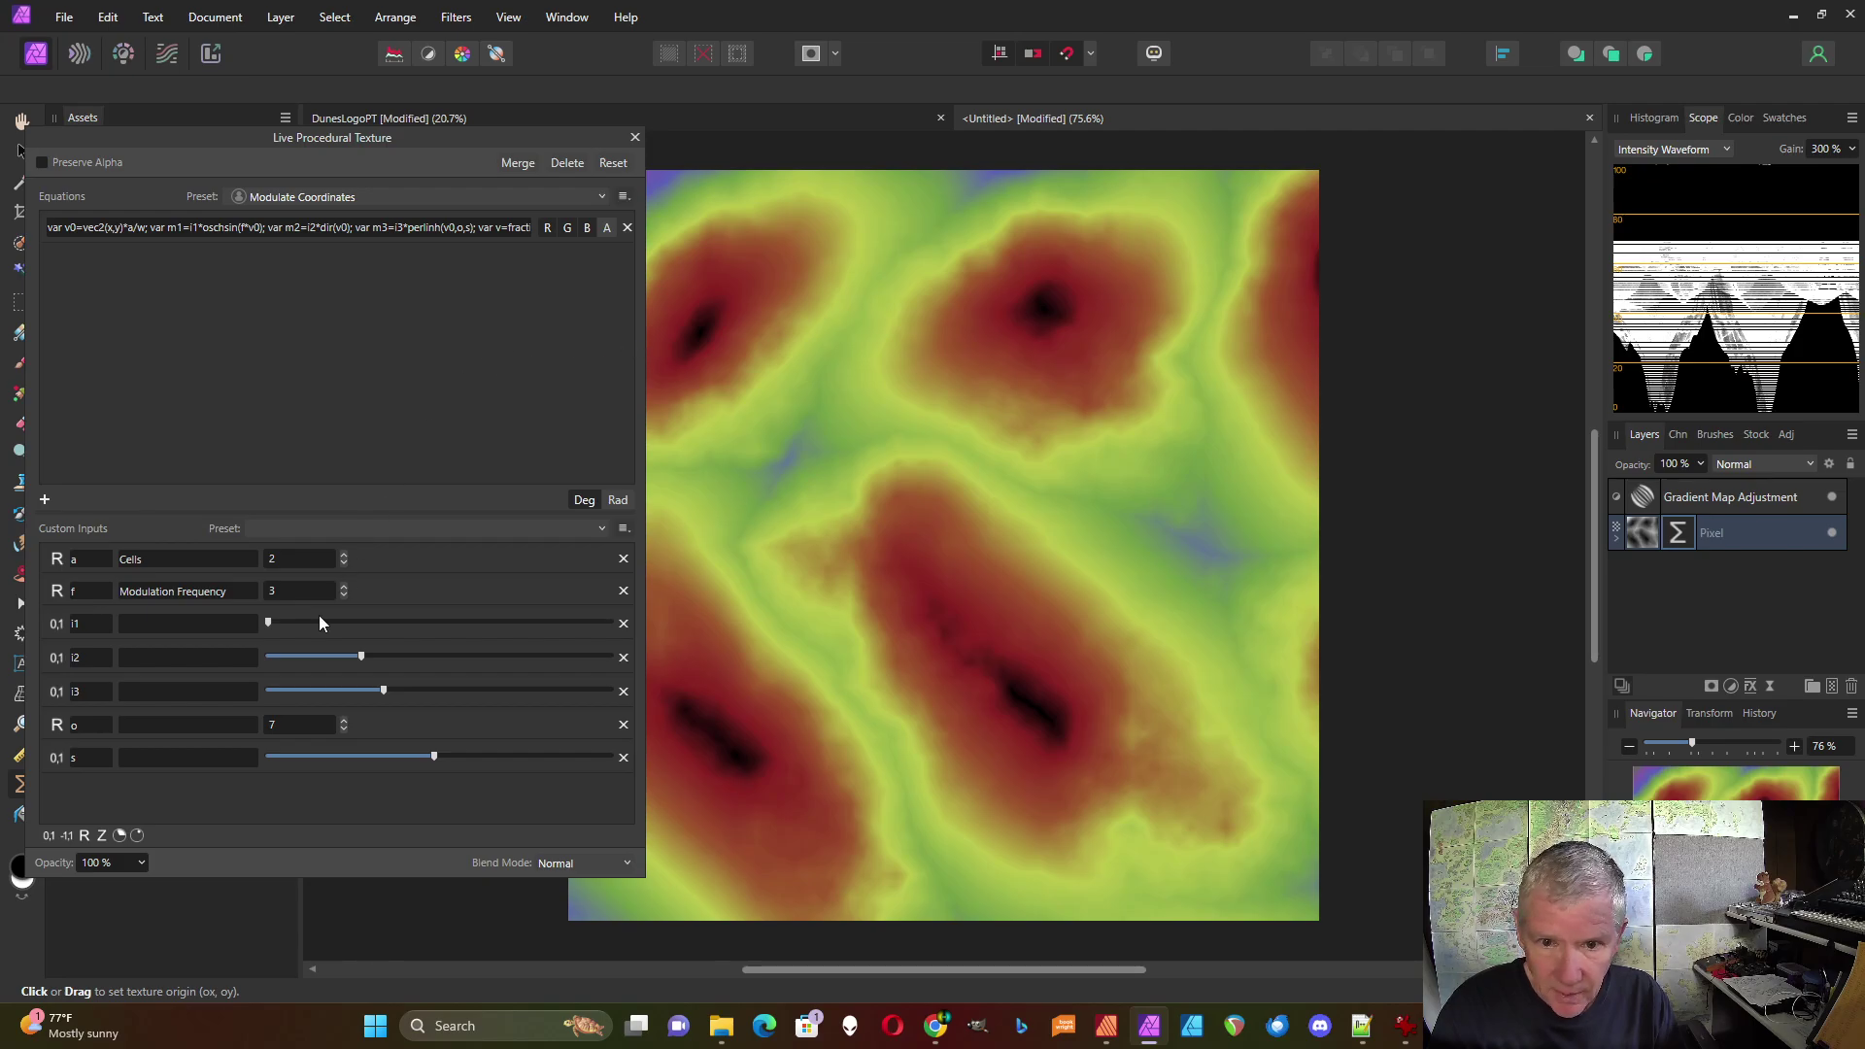
pyautogui.moveTo(353, 656); pyautogui.dragTo(208, 653)
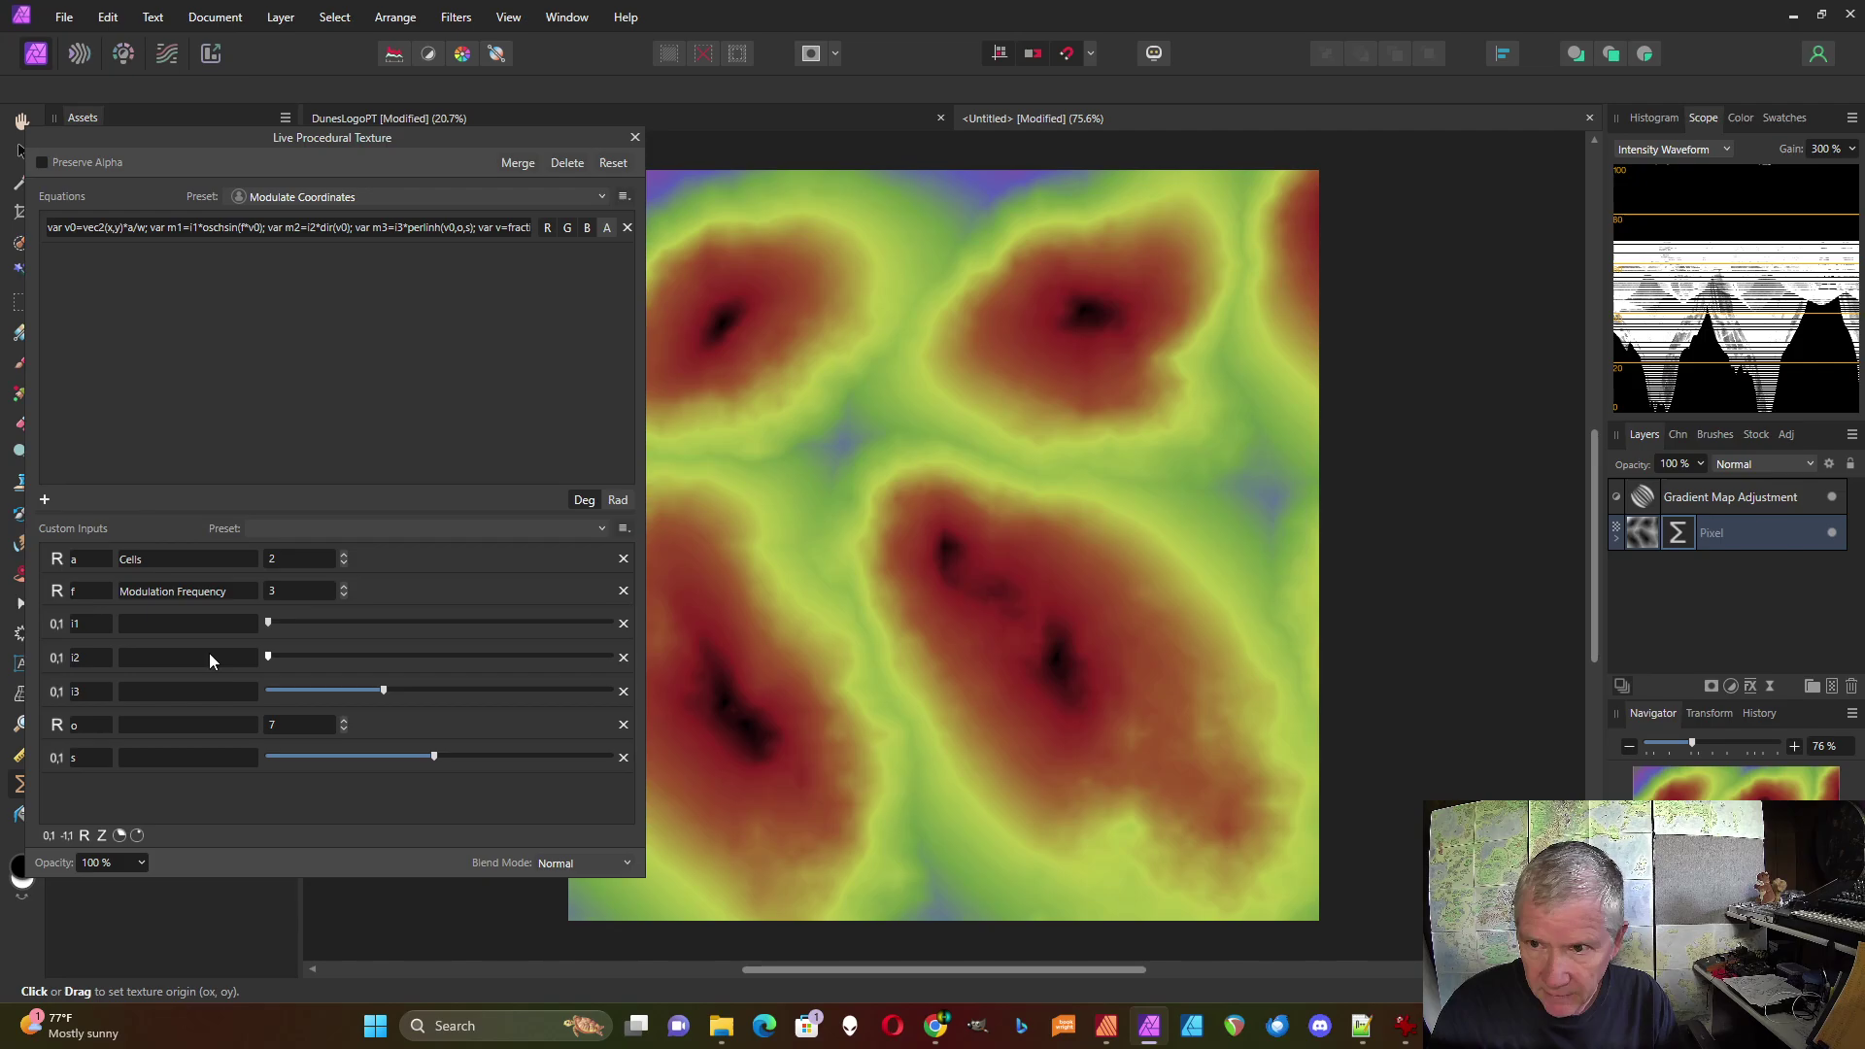
pyautogui.moveTo(386, 690); pyautogui.dragTo(206, 689)
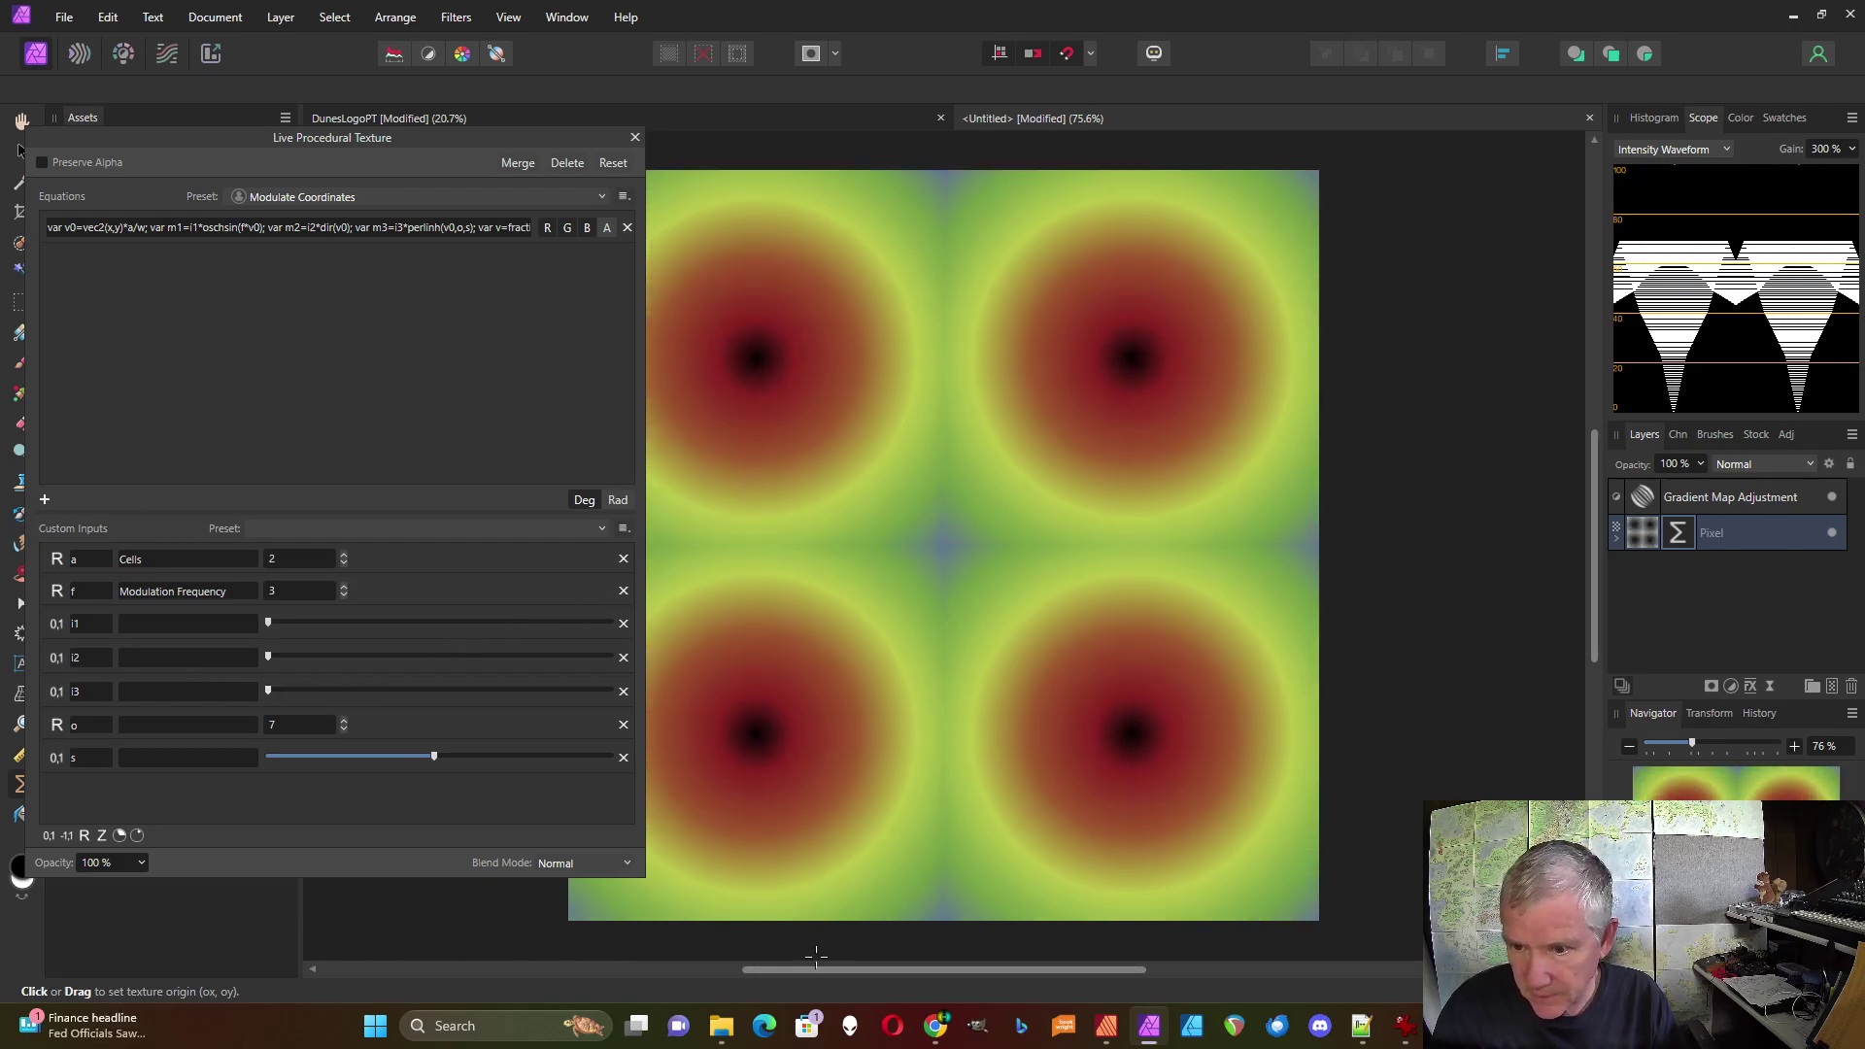
pyautogui.moveTo(833, 971); pyautogui.dragTo(746, 972)
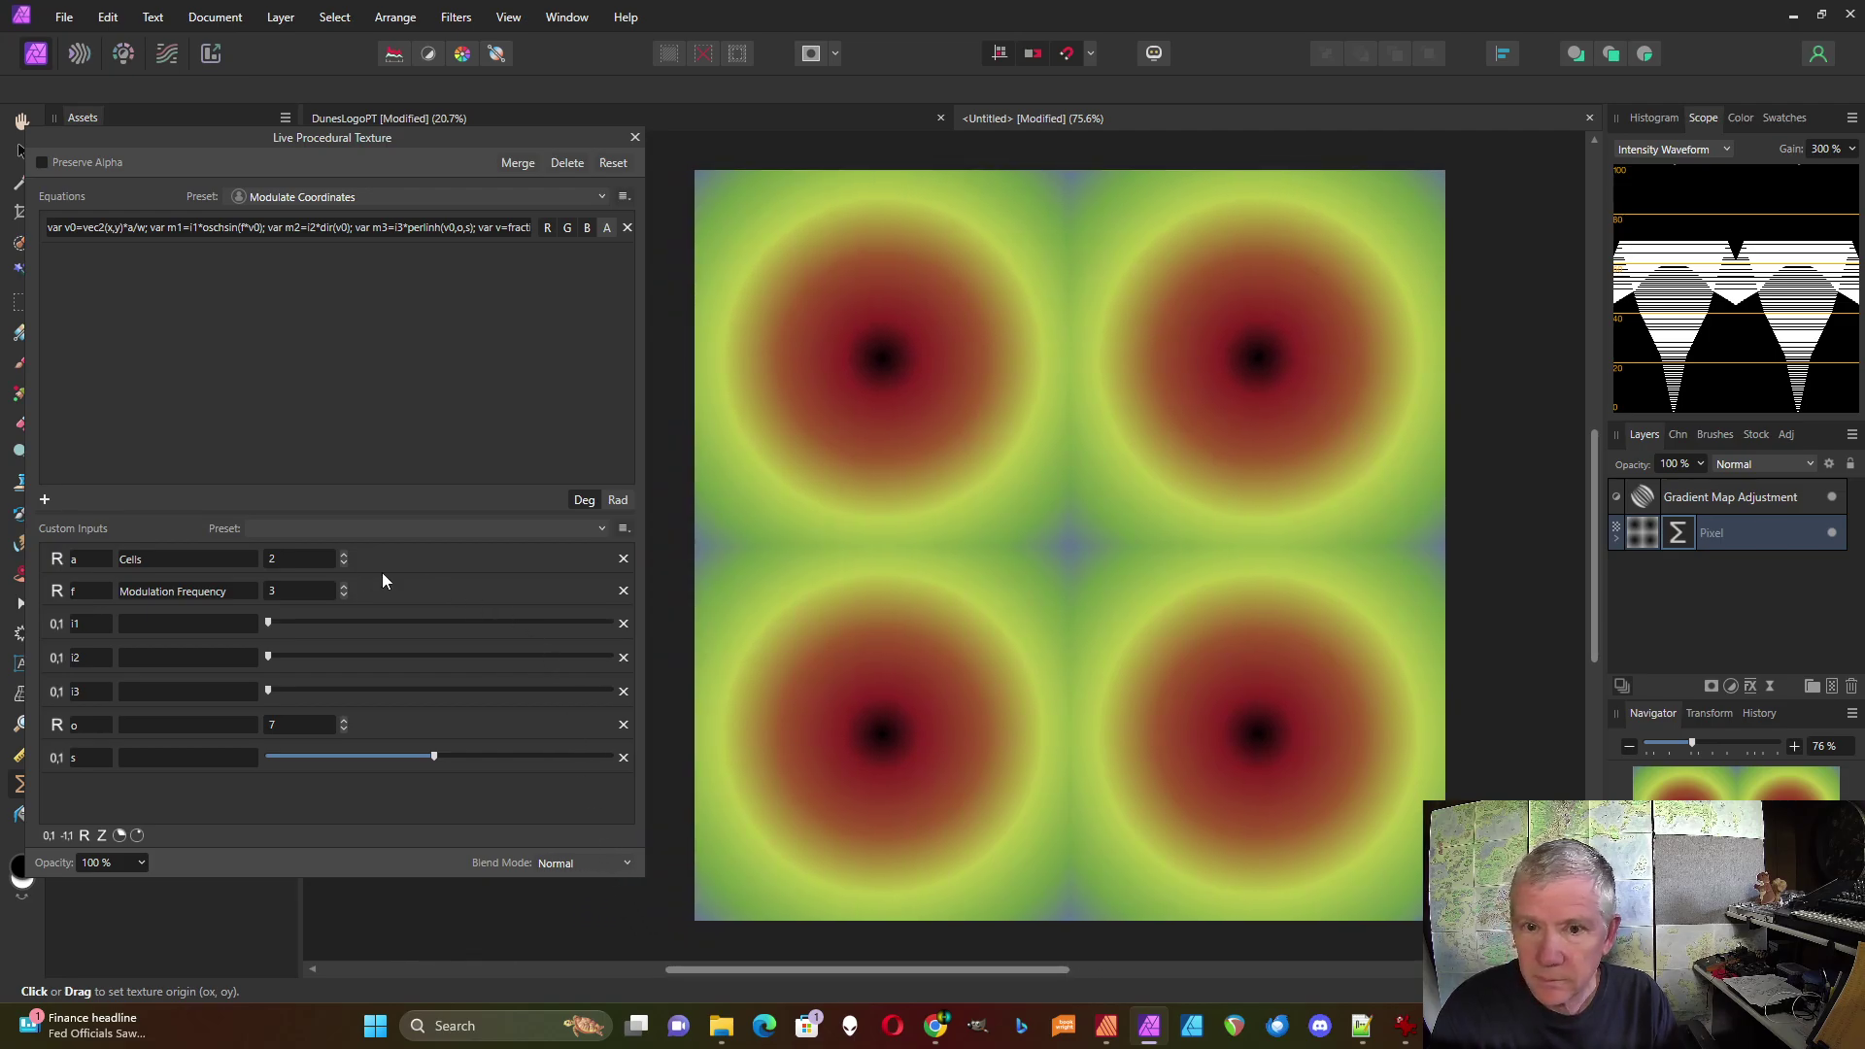
# Add a small amount of i1 modulation and set the Modulation Frequency to 1
pyautogui.moveTo(268, 623); pyautogui.dragTo(296, 629)
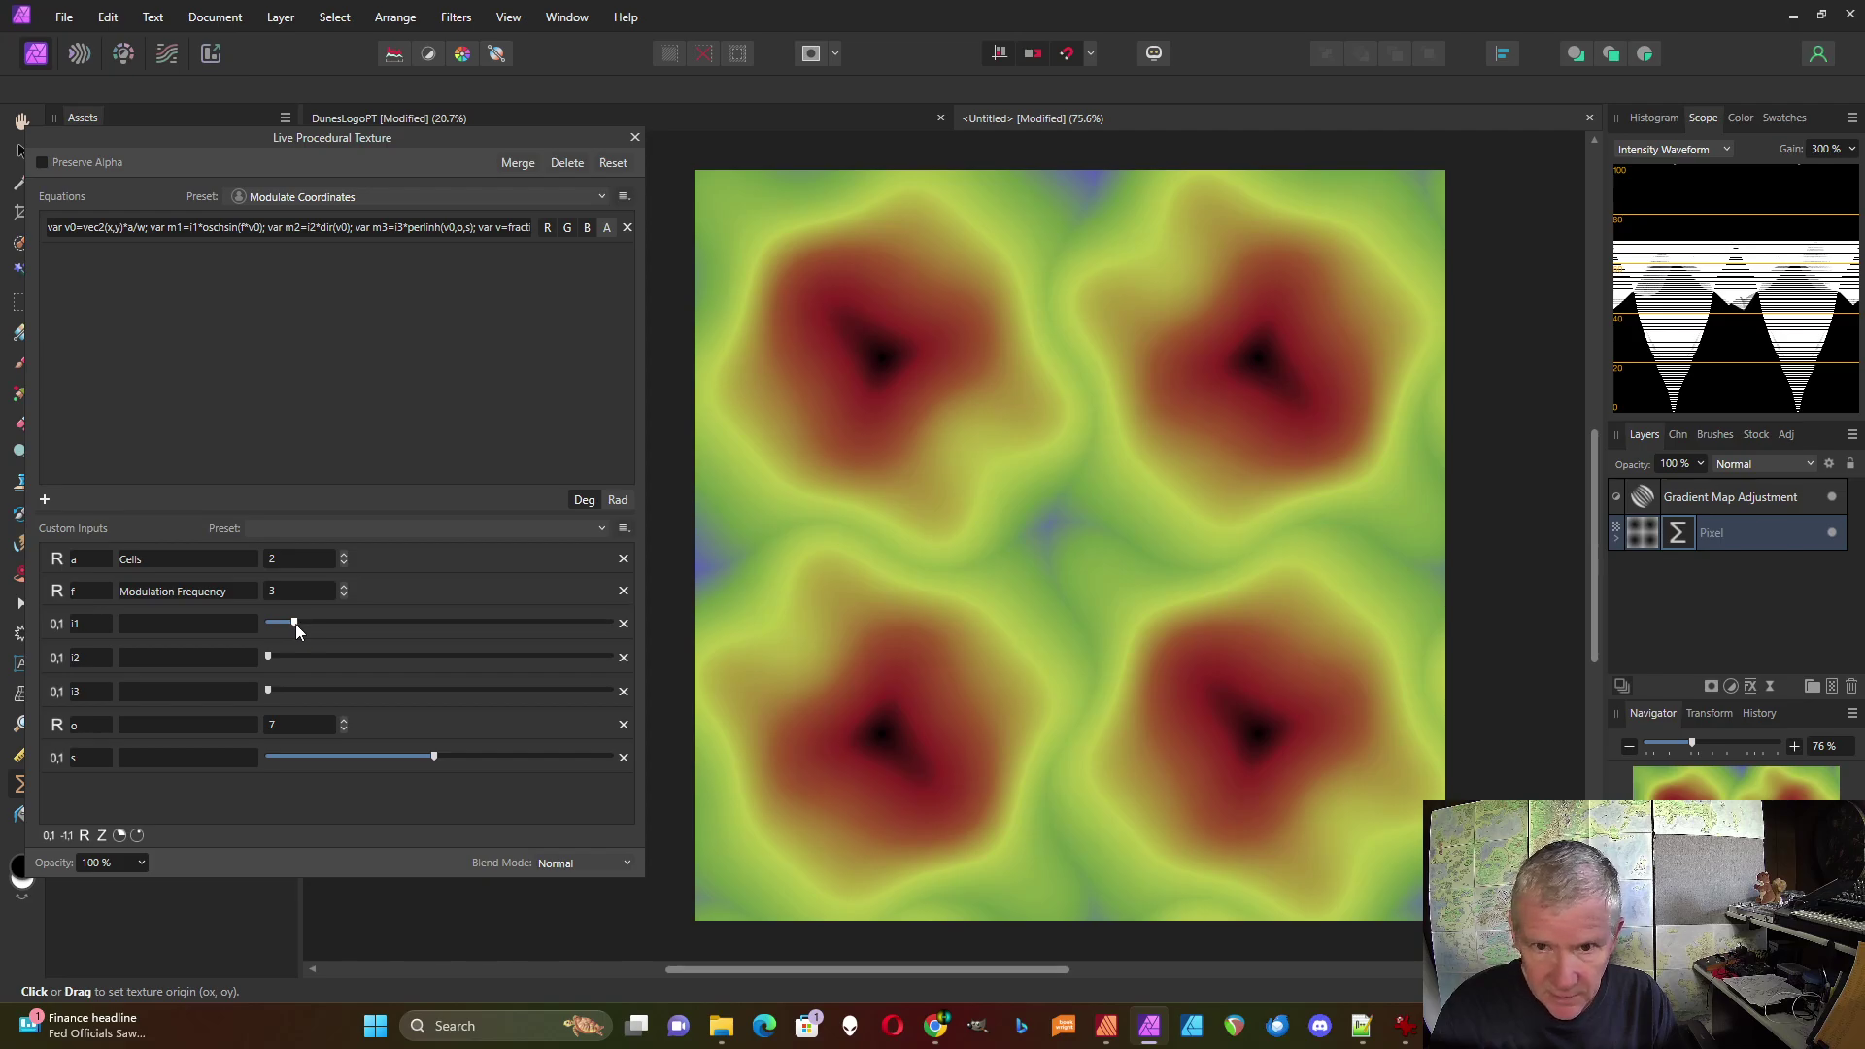
pyautogui.click(343, 595)
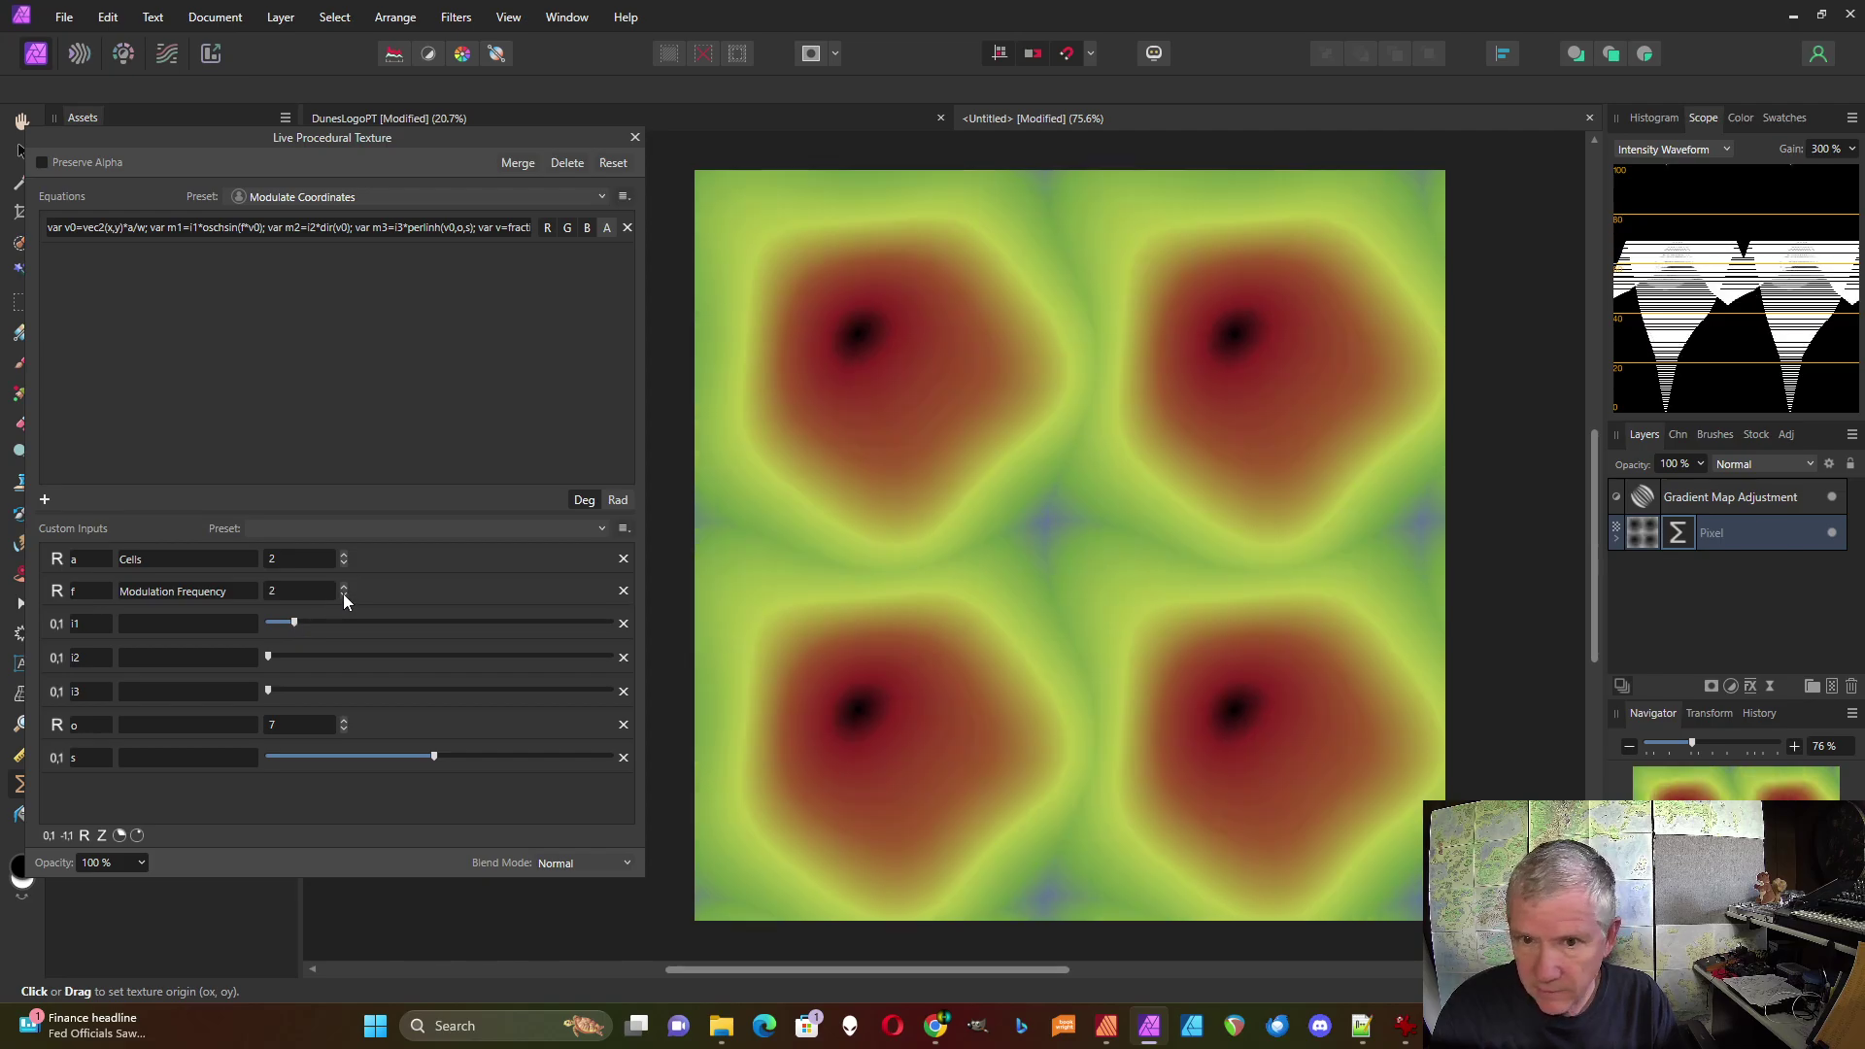
pyautogui.click(343, 594)
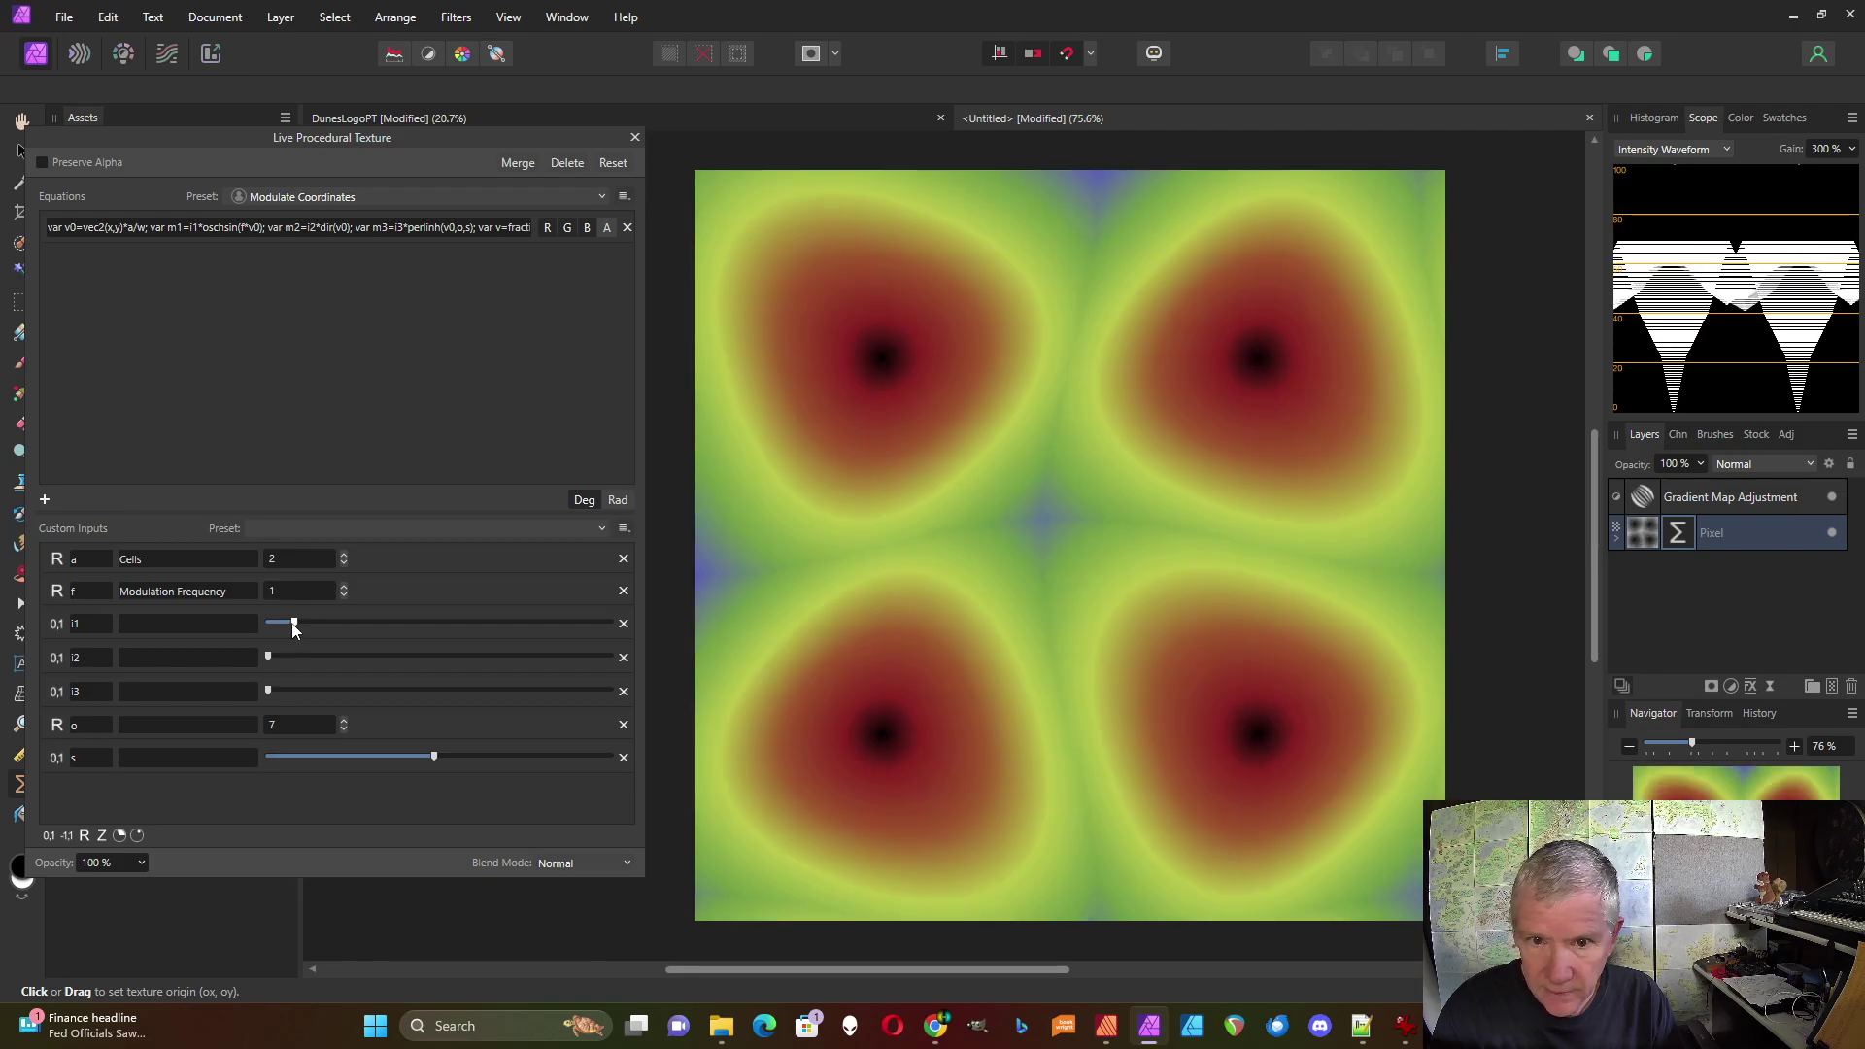
pyautogui.moveTo(294, 626); pyautogui.dragTo(309, 625)
# Set Cells to 5 and lower the i1 modulation slightly
pyautogui.click(343, 555)
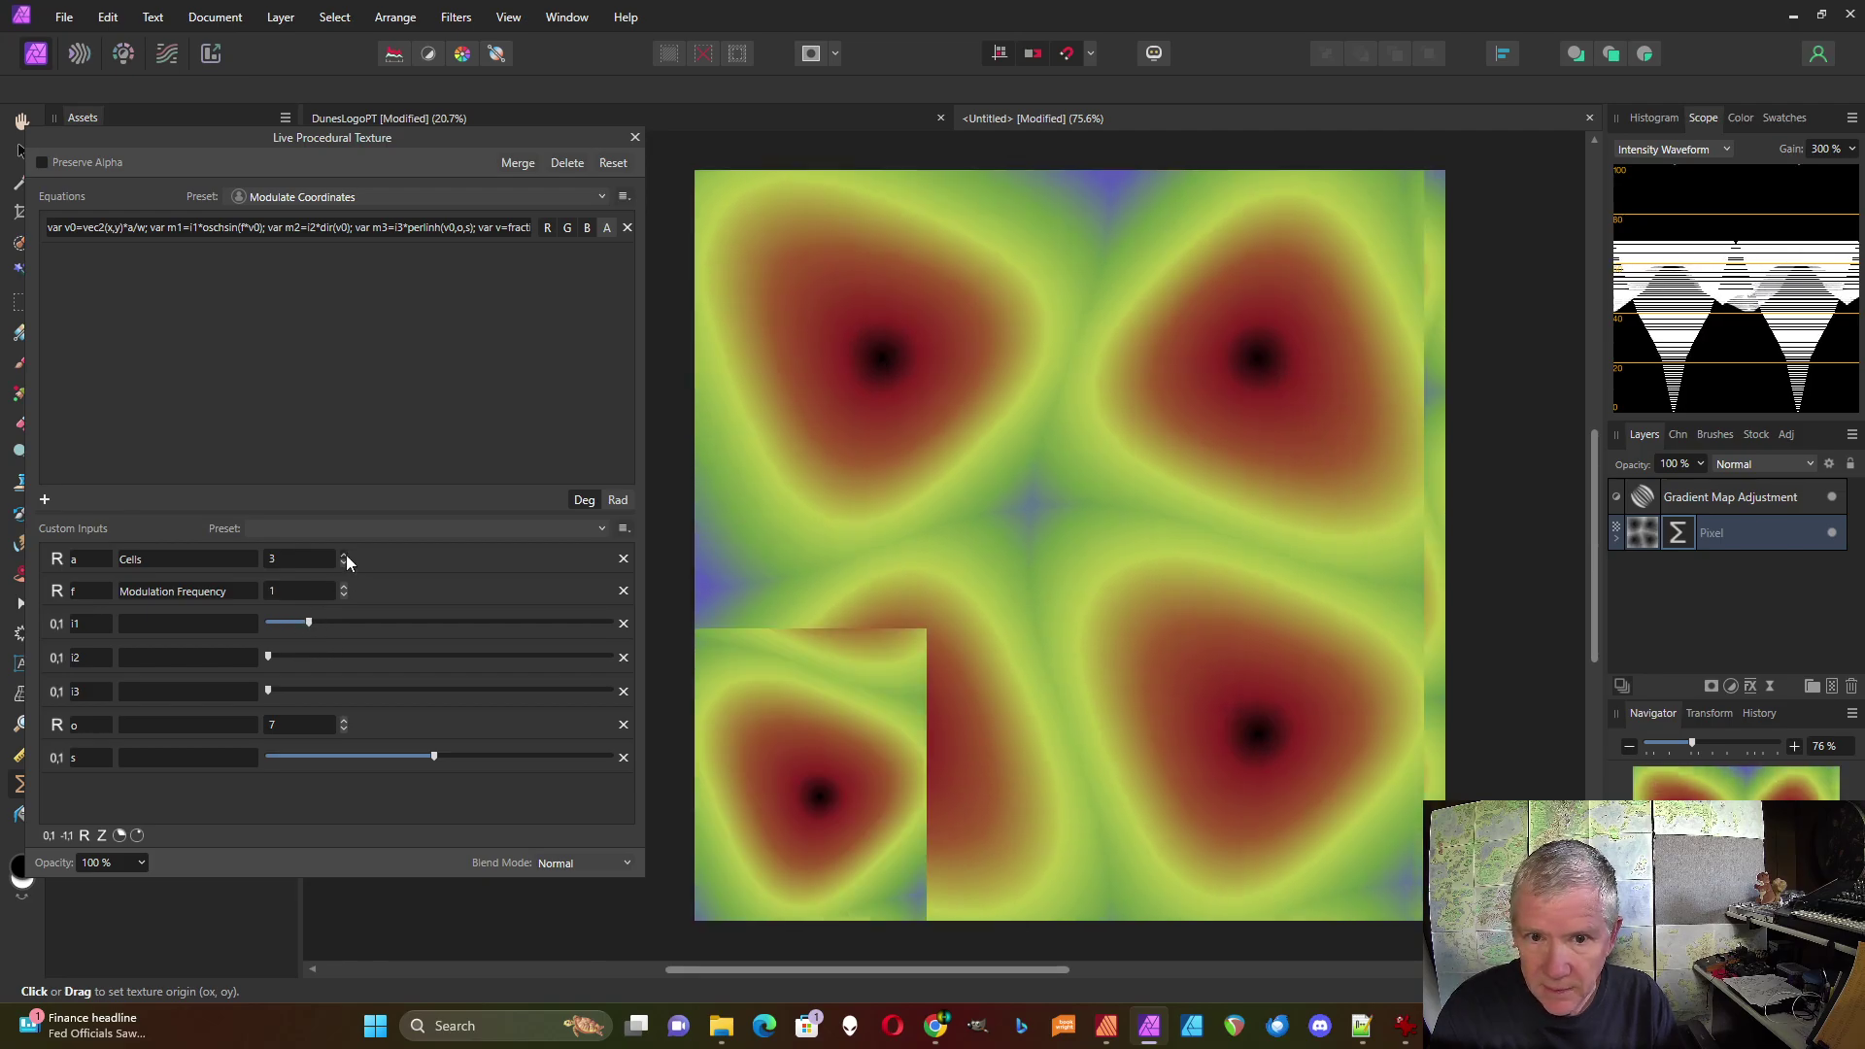
pyautogui.click(344, 555)
pyautogui.click(344, 555)
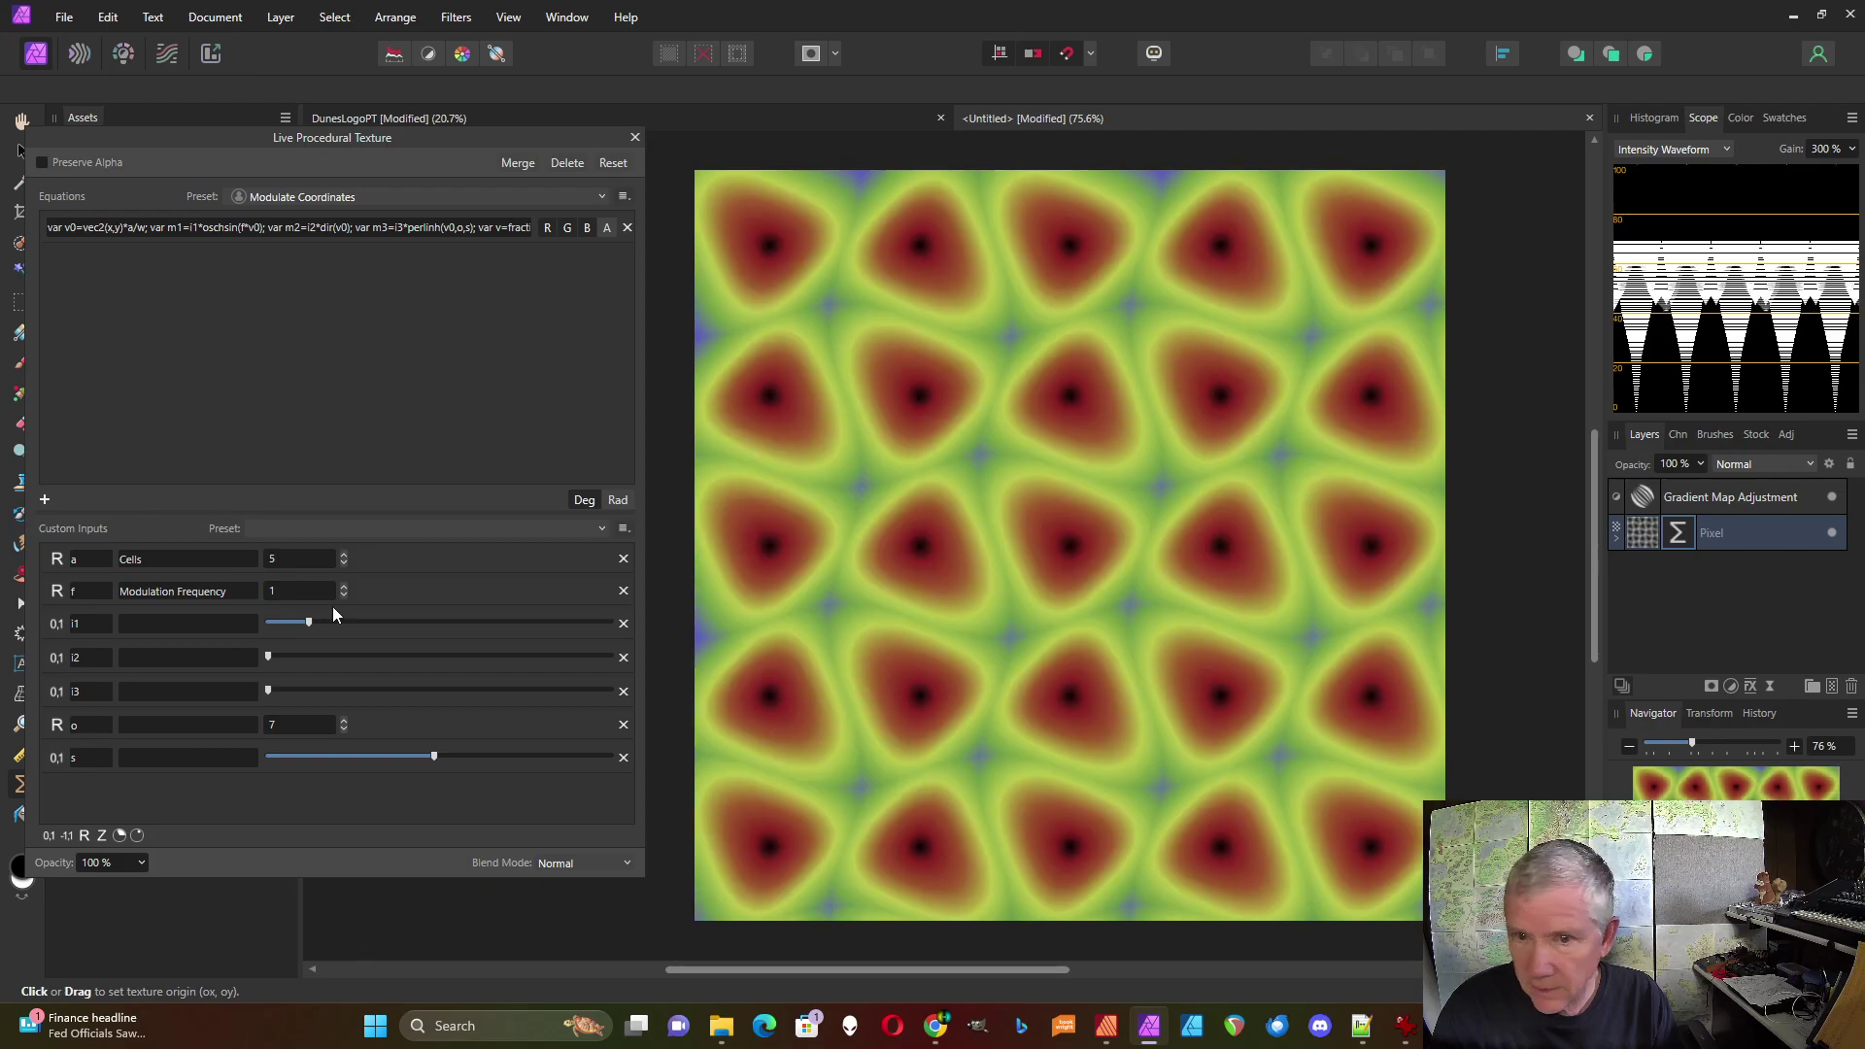
pyautogui.moveTo(310, 626)
pyautogui.mouseDown()
pyautogui.moveTo(335, 625)
pyautogui.moveTo(297, 626)
pyautogui.mouseUp()
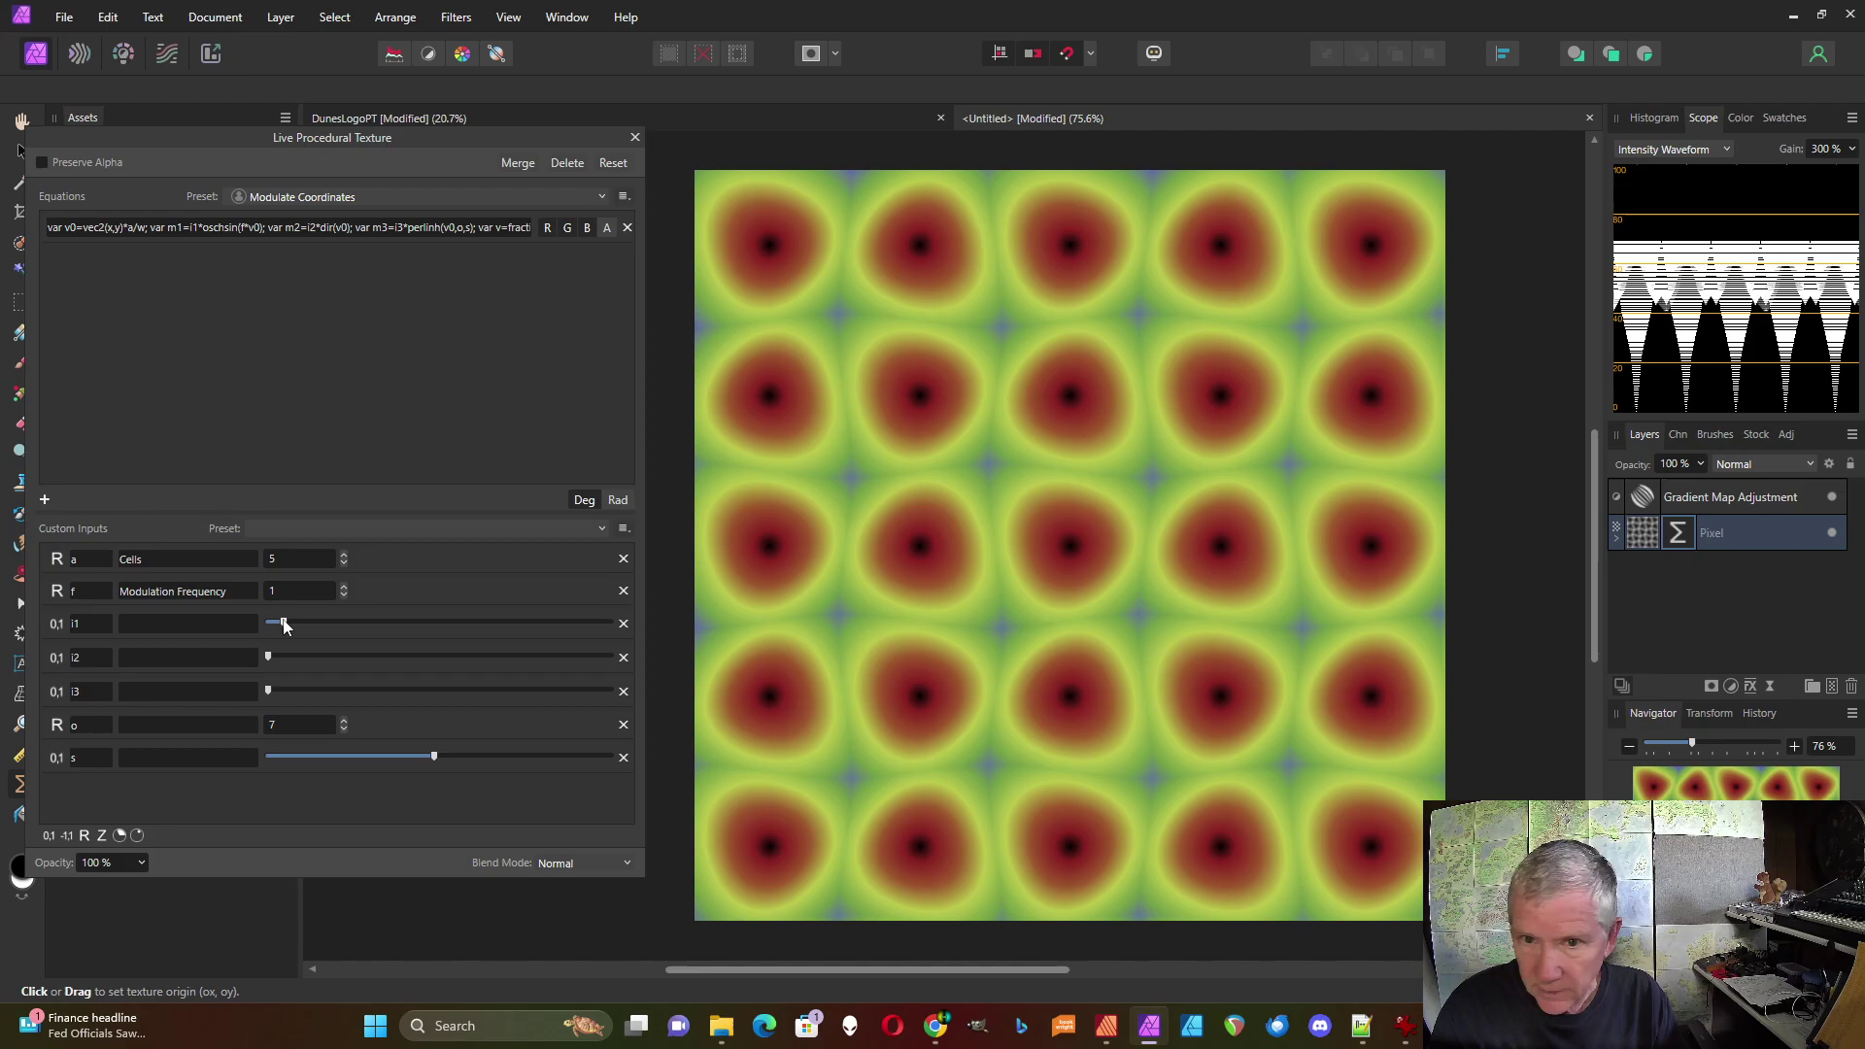
# Set the Modulation Frequency to 2 and swap the i1 modulation for about a quarter of i3, with s at about the middle
pyautogui.click(343, 588)
pyautogui.moveTo(299, 623); pyautogui.dragTo(354, 692)
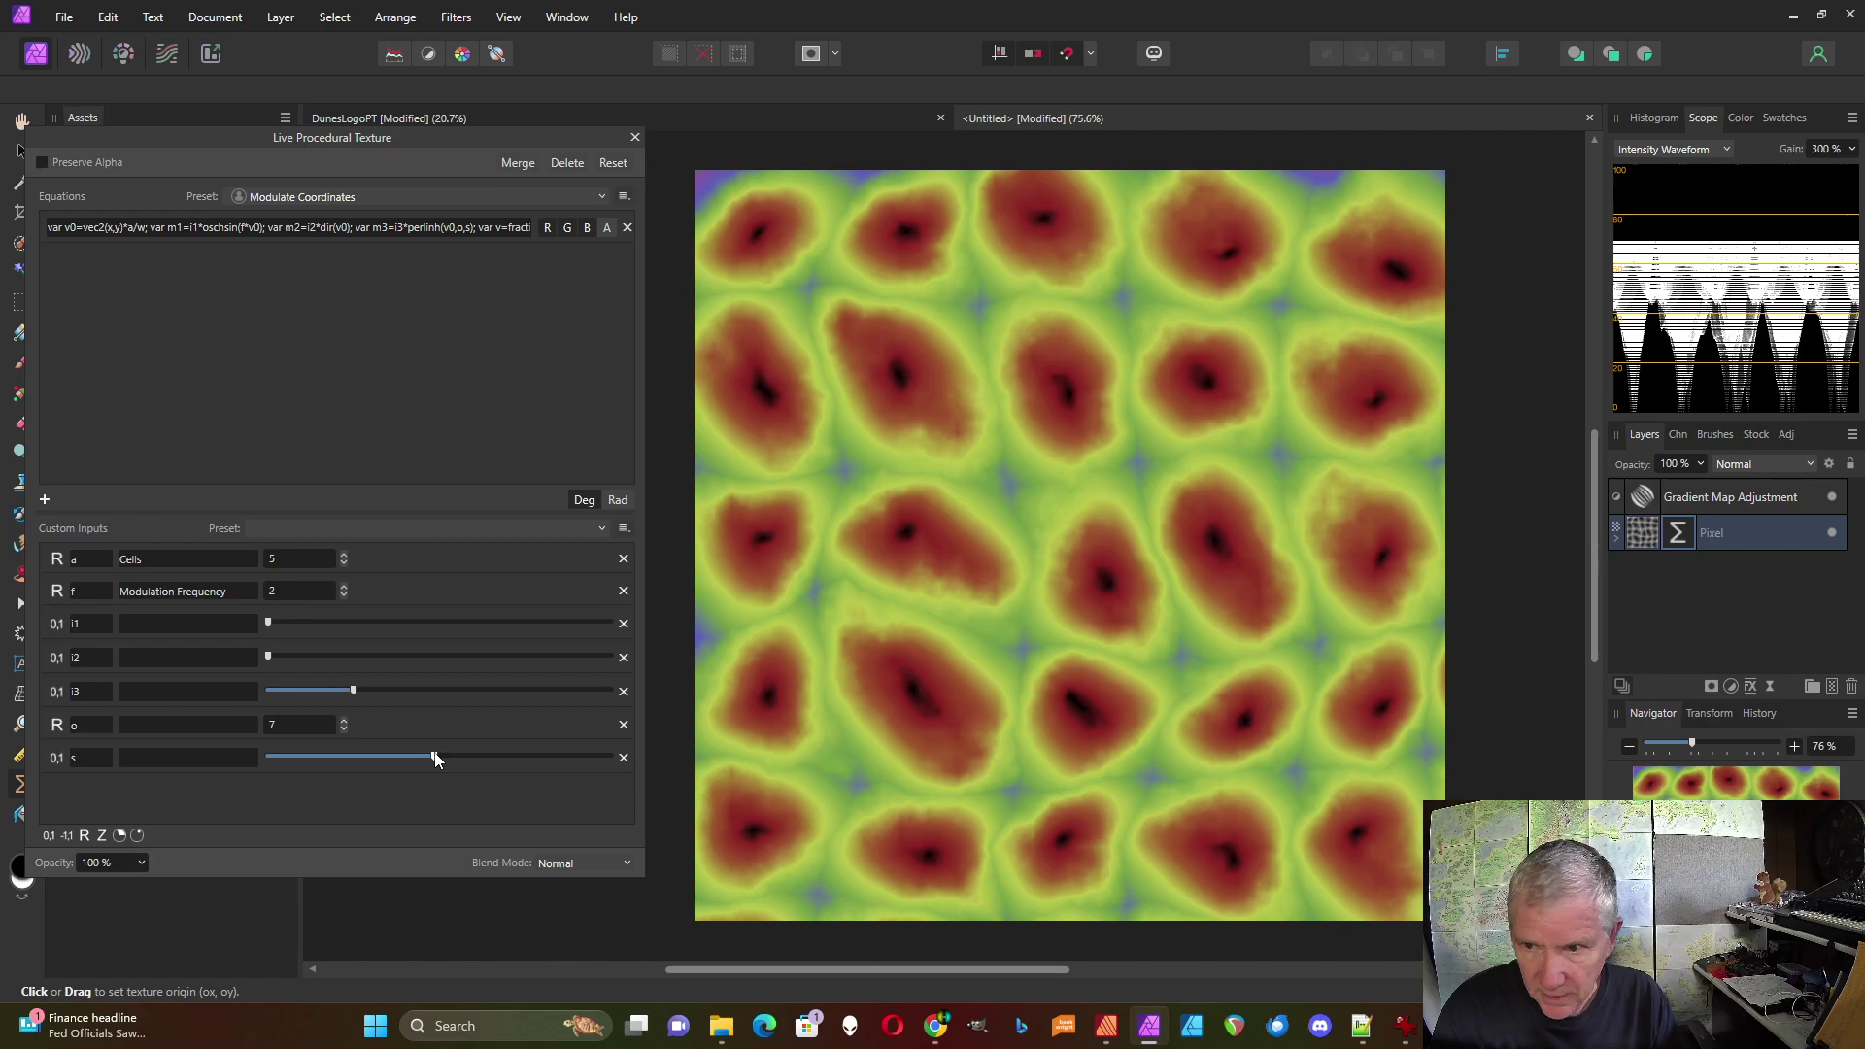
pyautogui.moveTo(434, 758)
pyautogui.mouseDown()
pyautogui.moveTo(544, 760)
pyautogui.moveTo(438, 759)
pyautogui.mouseUp()
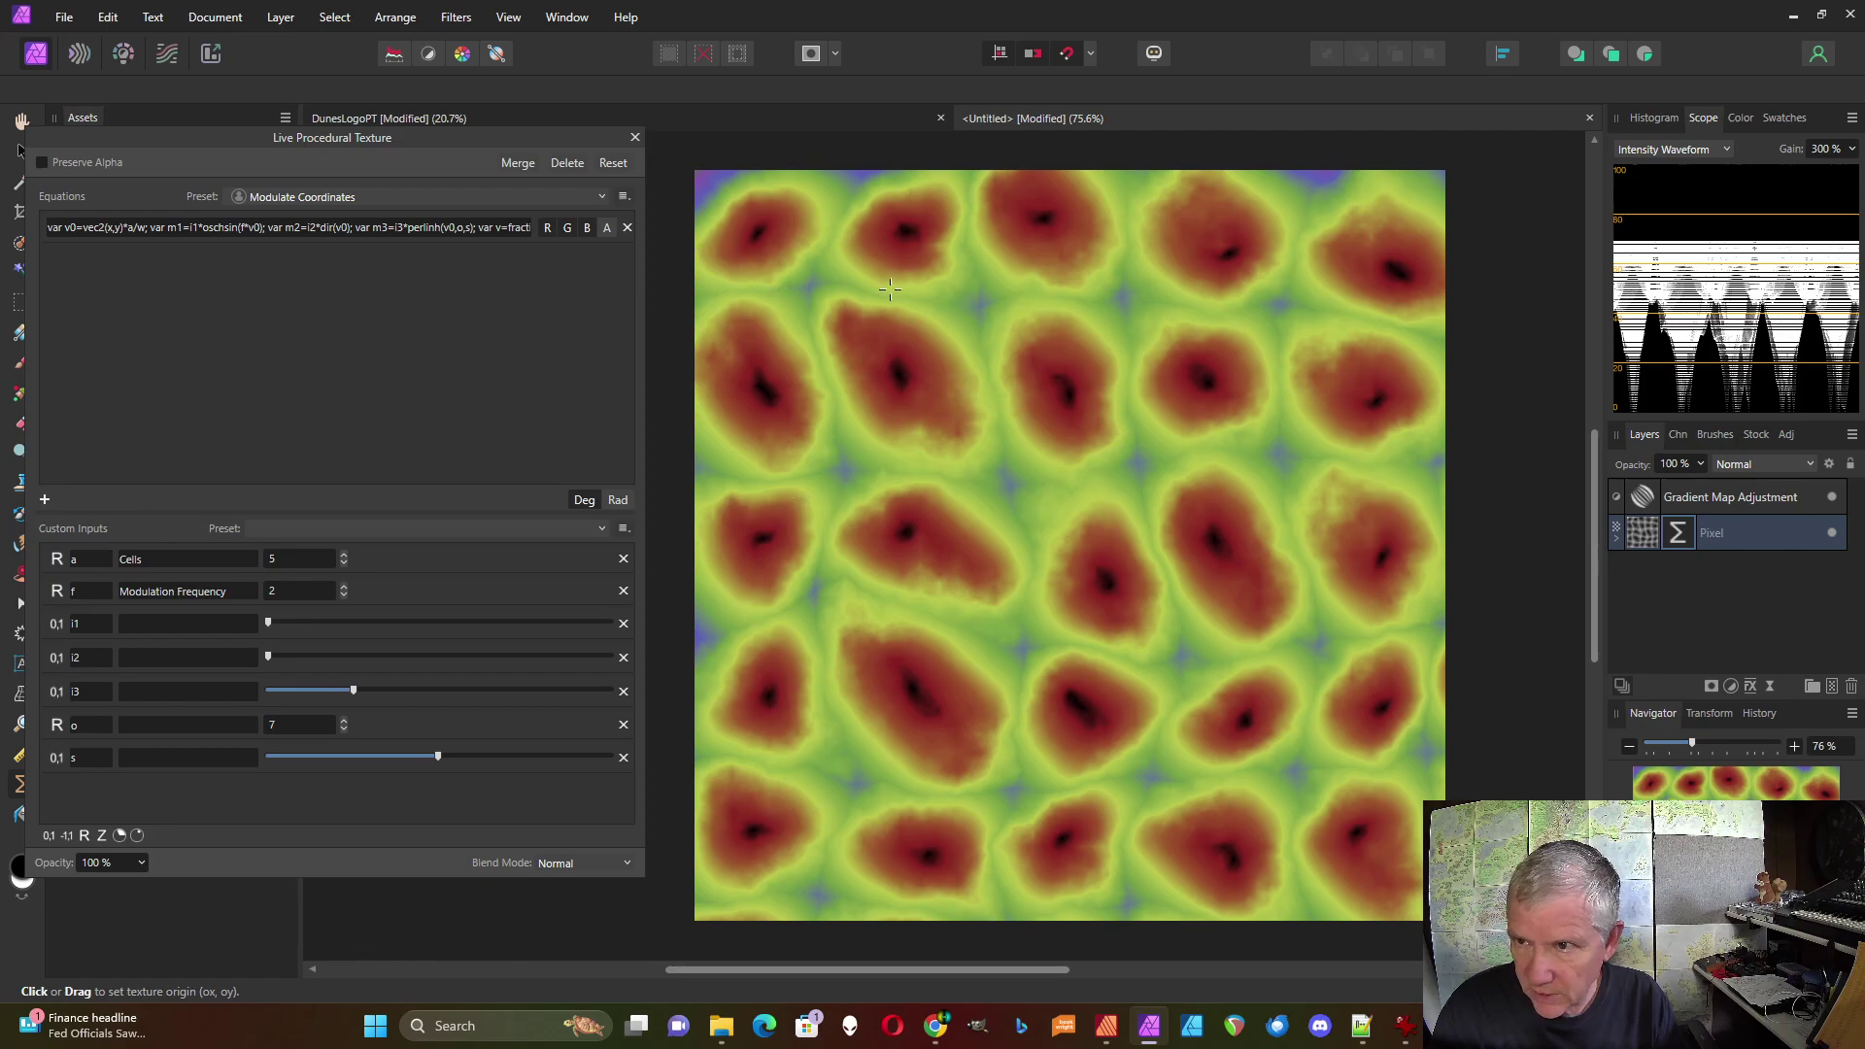
# Return the i3 input to zero and set Cells to 1
pyautogui.moveTo(354, 691); pyautogui.dragTo(259, 692)
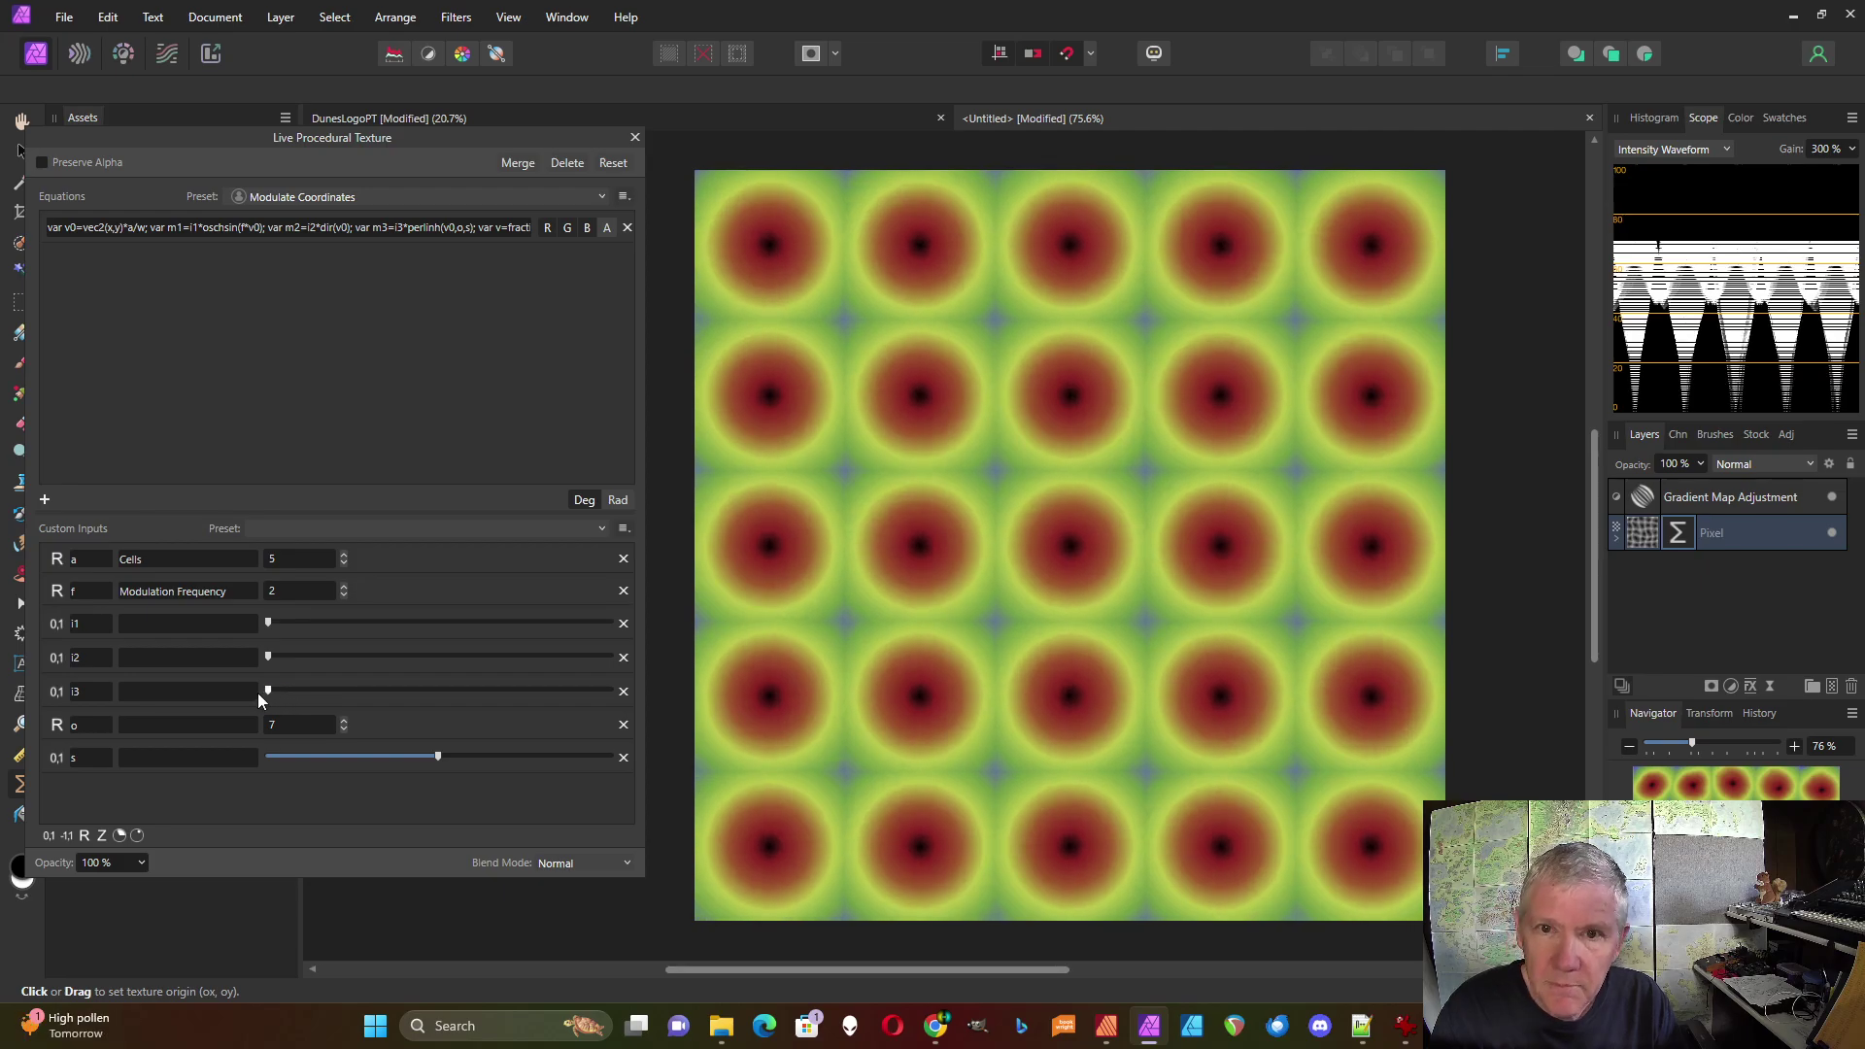
pyautogui.click(344, 564)
pyautogui.click(344, 564)
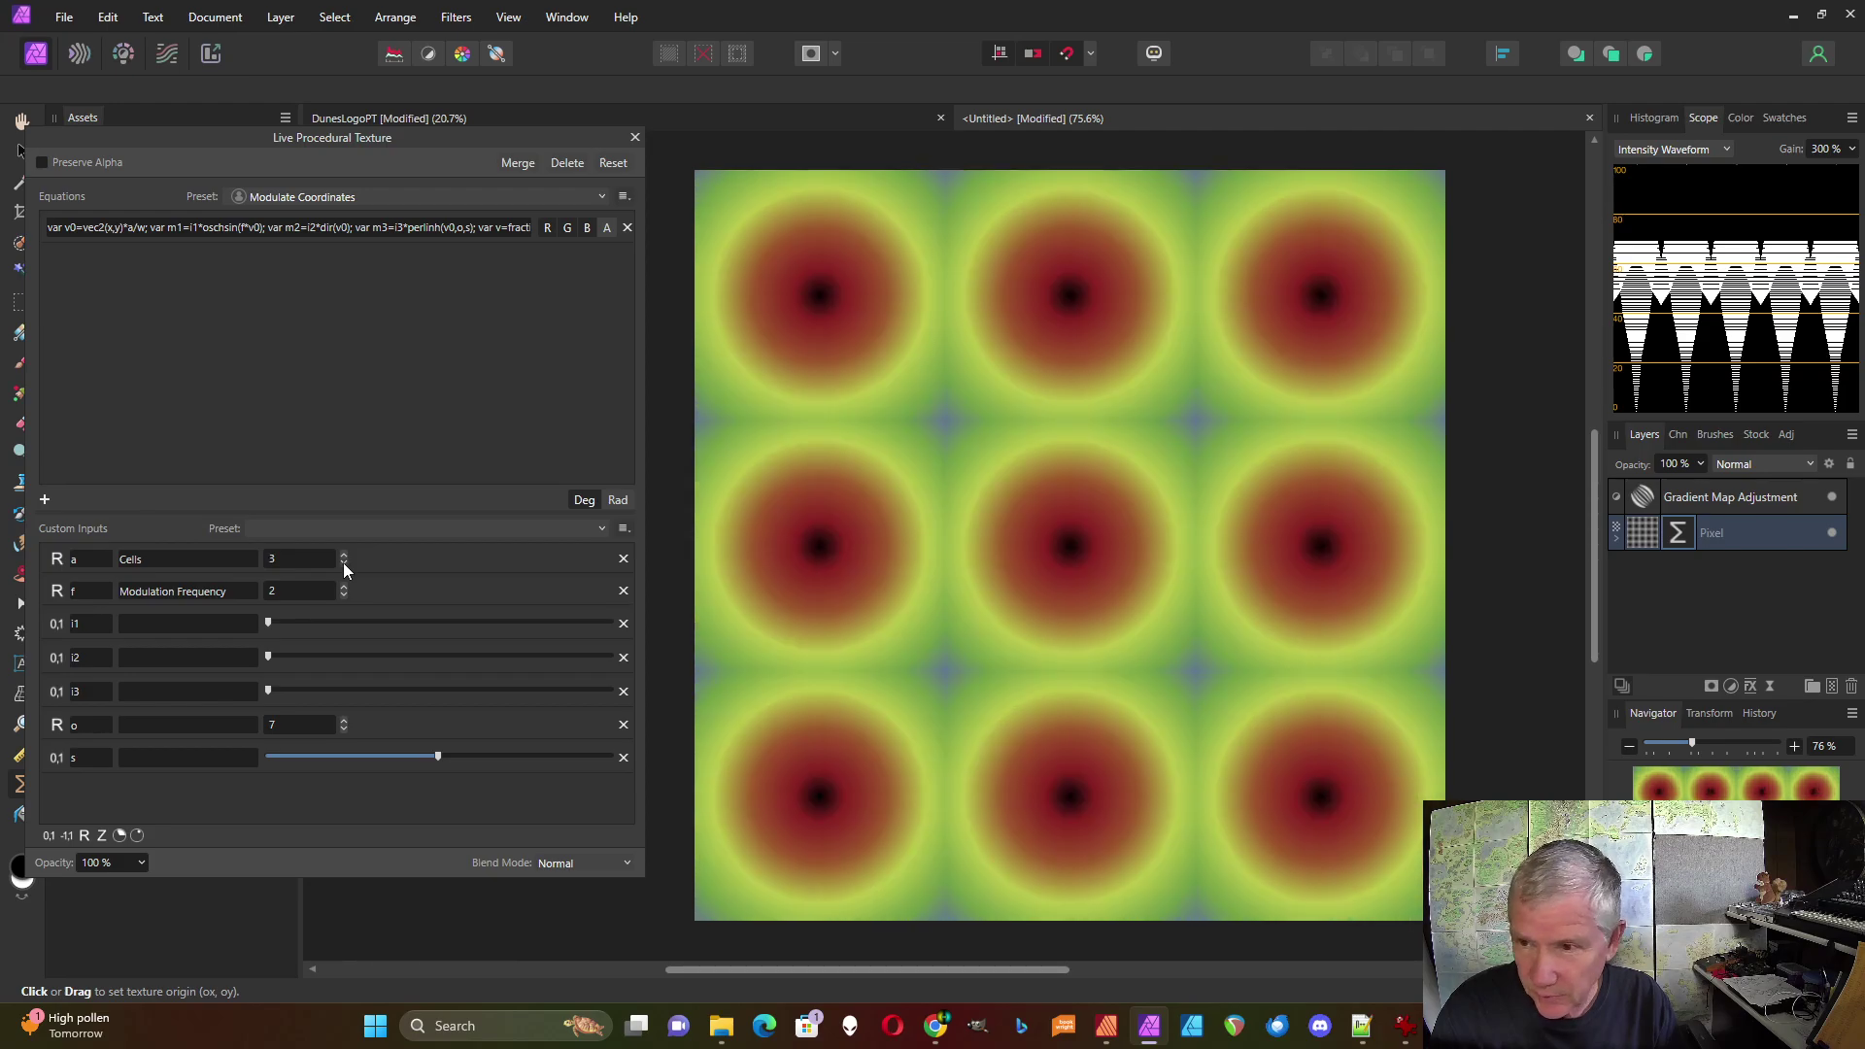
pyautogui.click(344, 564)
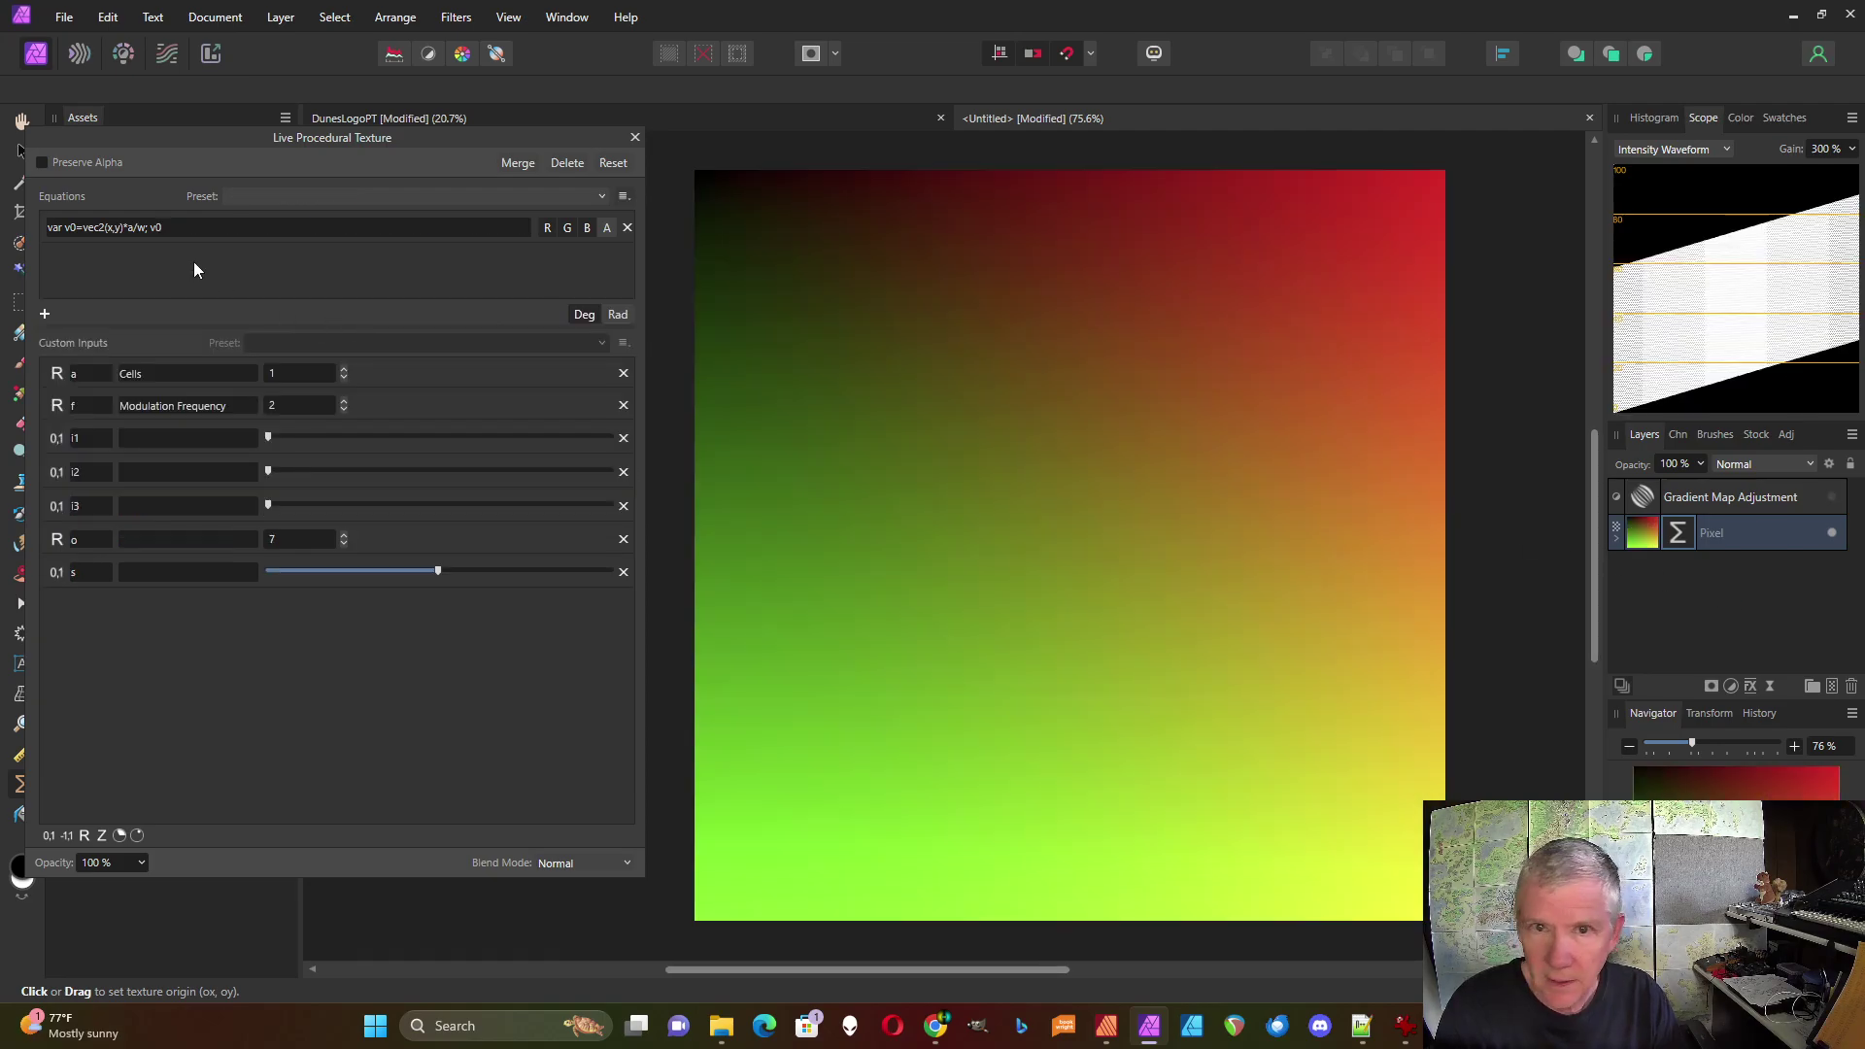
# Replace the final v0 in the equation with "var v=fraction(v0)-.5; v" and apply it
pyautogui.click(174, 229)
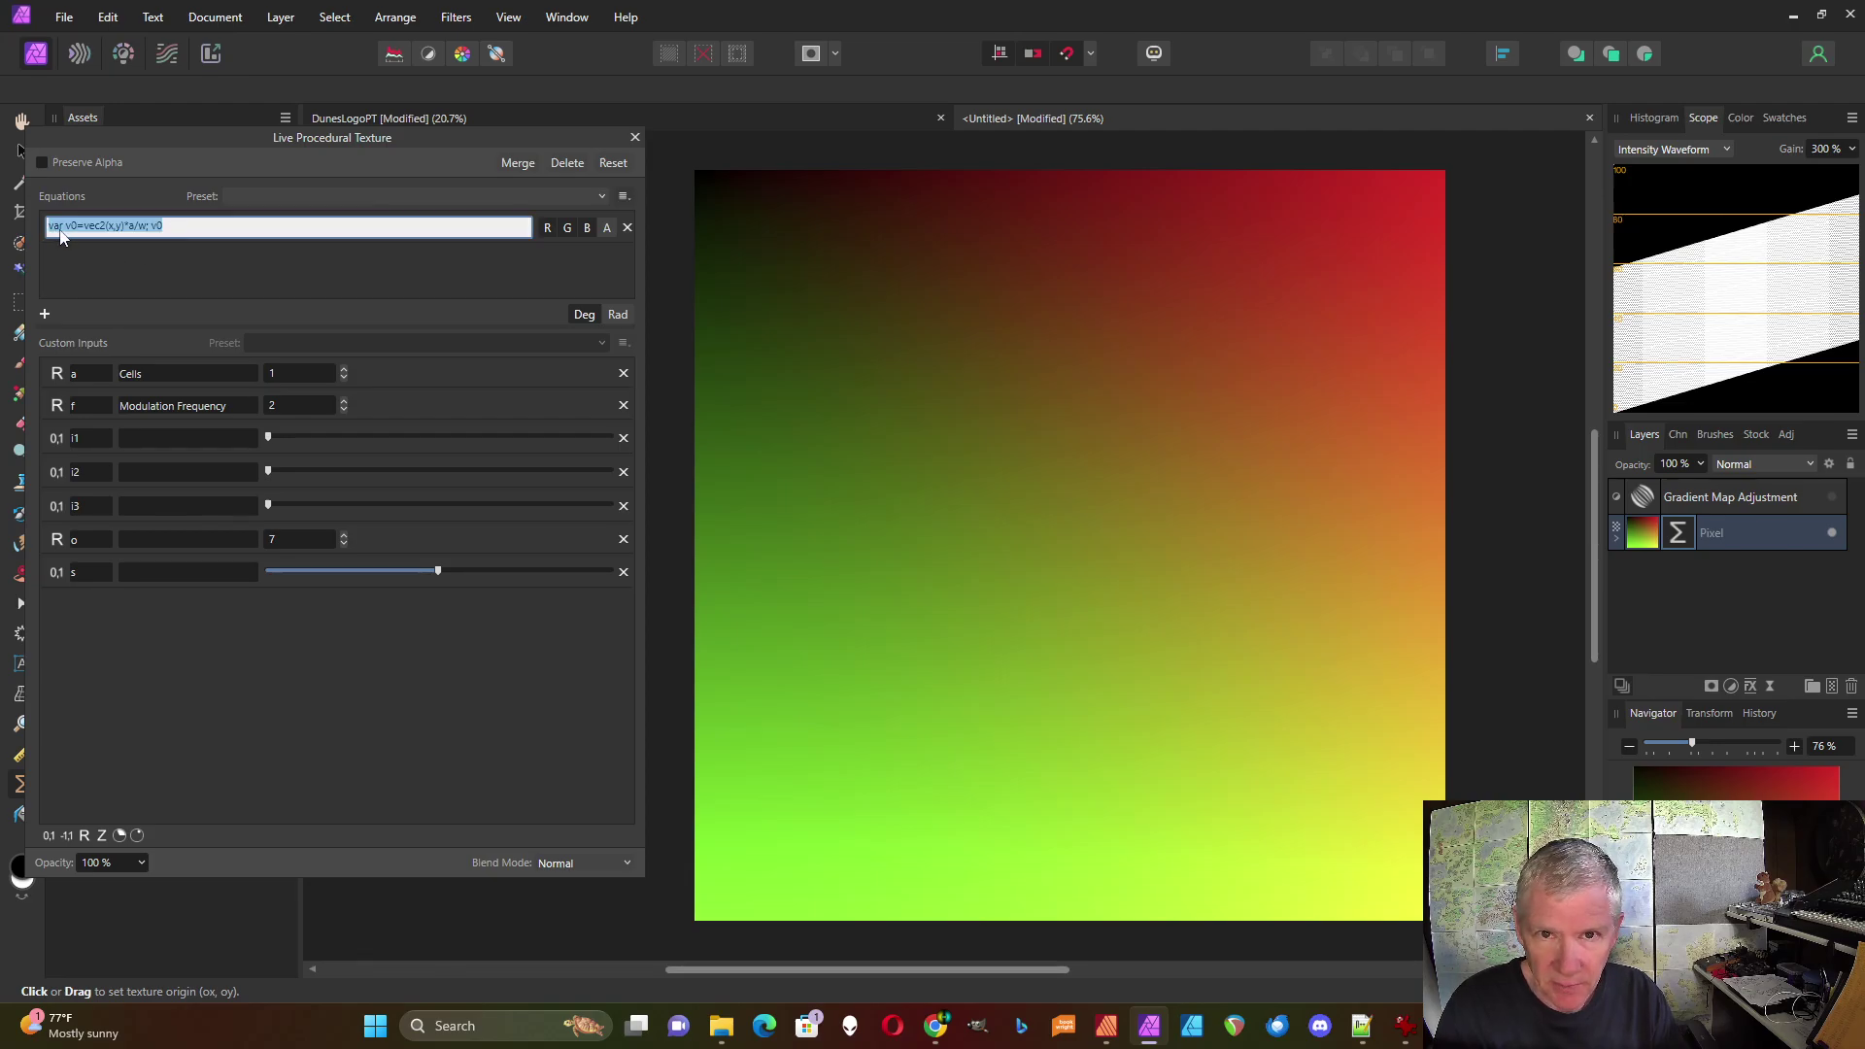
pyautogui.doubleClick(159, 227)
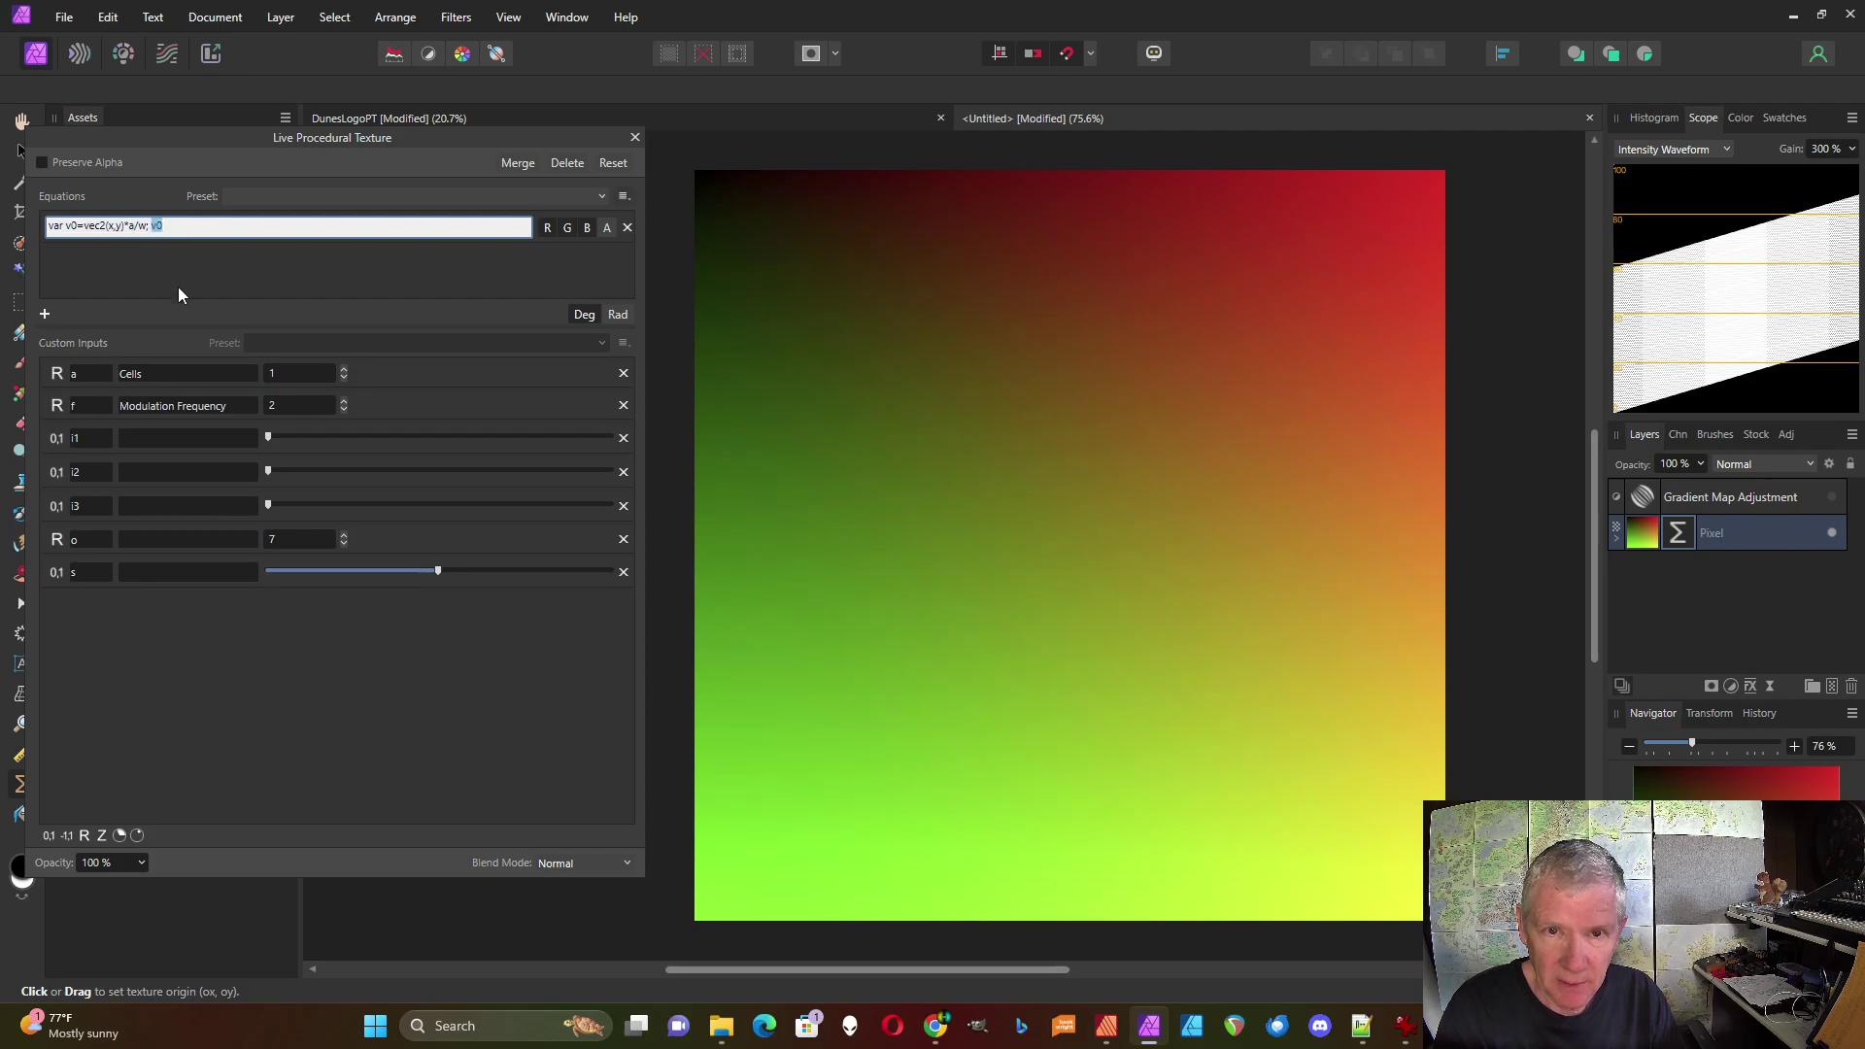
pyautogui.write('var v=fraction(v0)-.5')
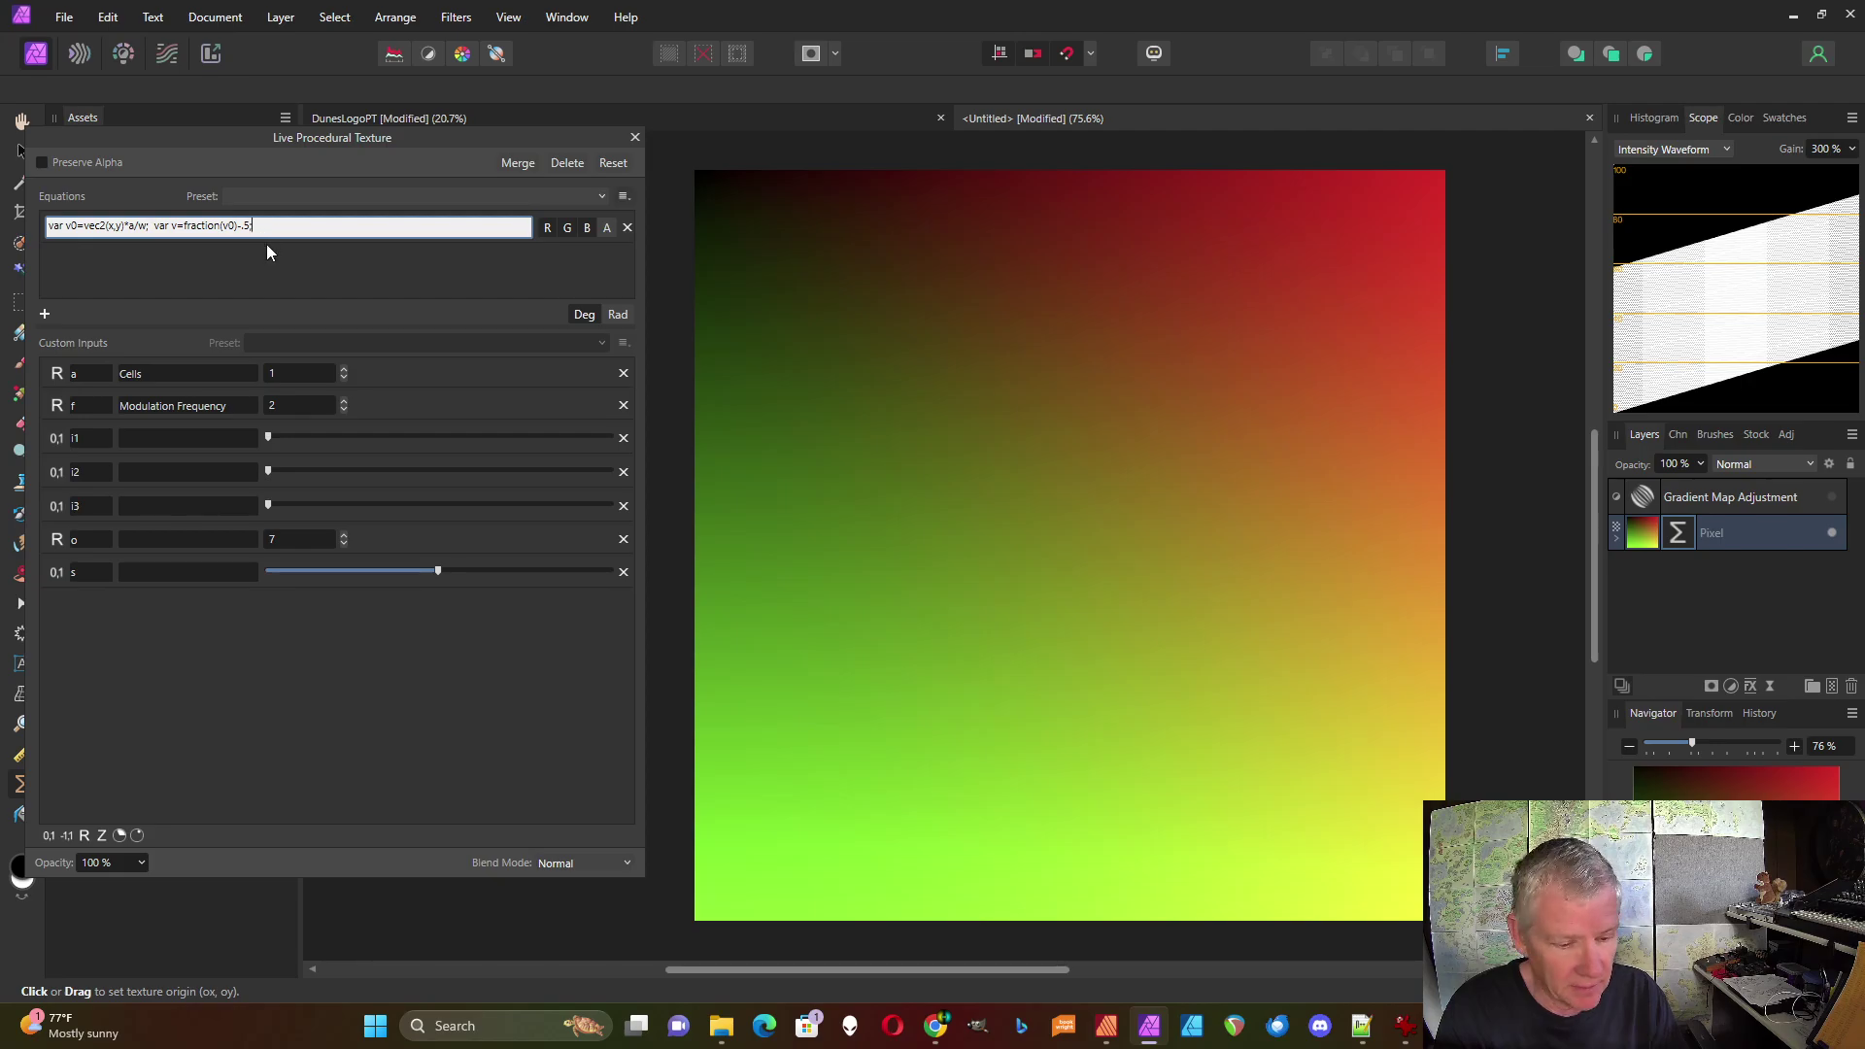
pyautogui.press('Return')
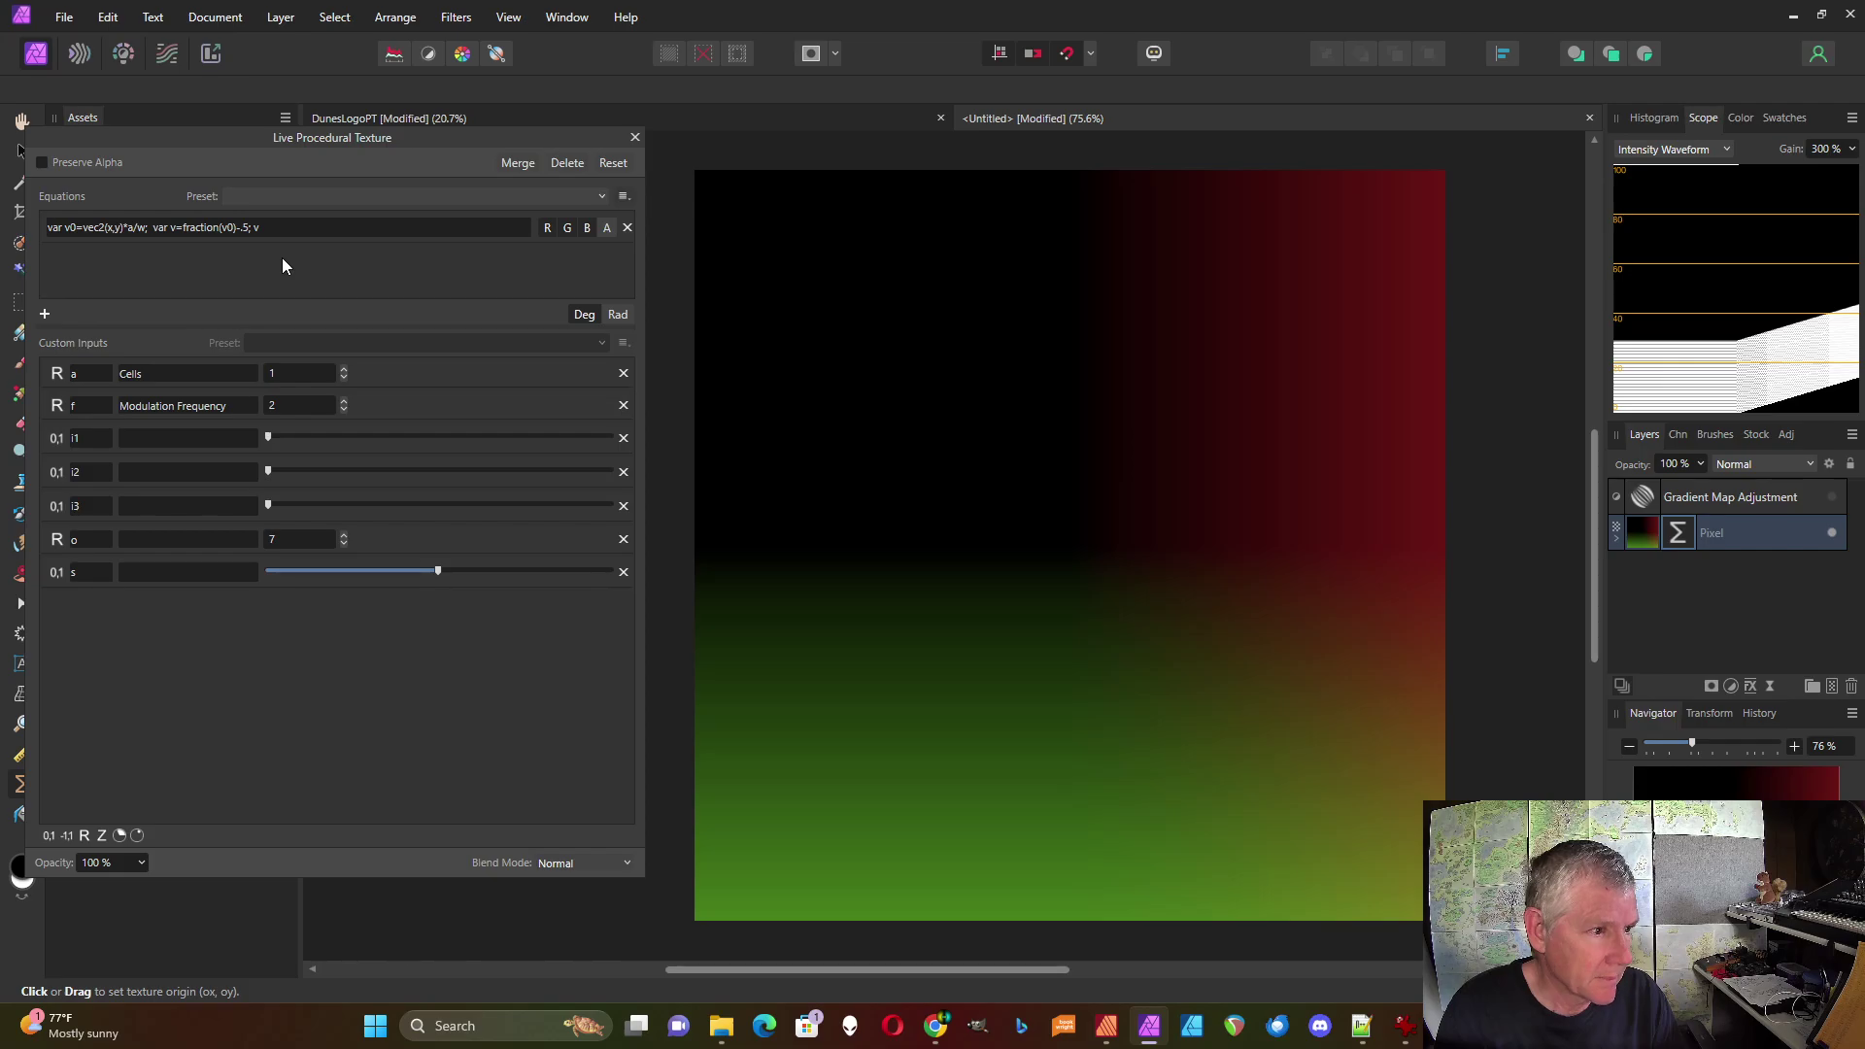
# Insert "var m1=i1*oschsin(f*v0);" into the equation just before the definition of v
pyautogui.click(231, 230)
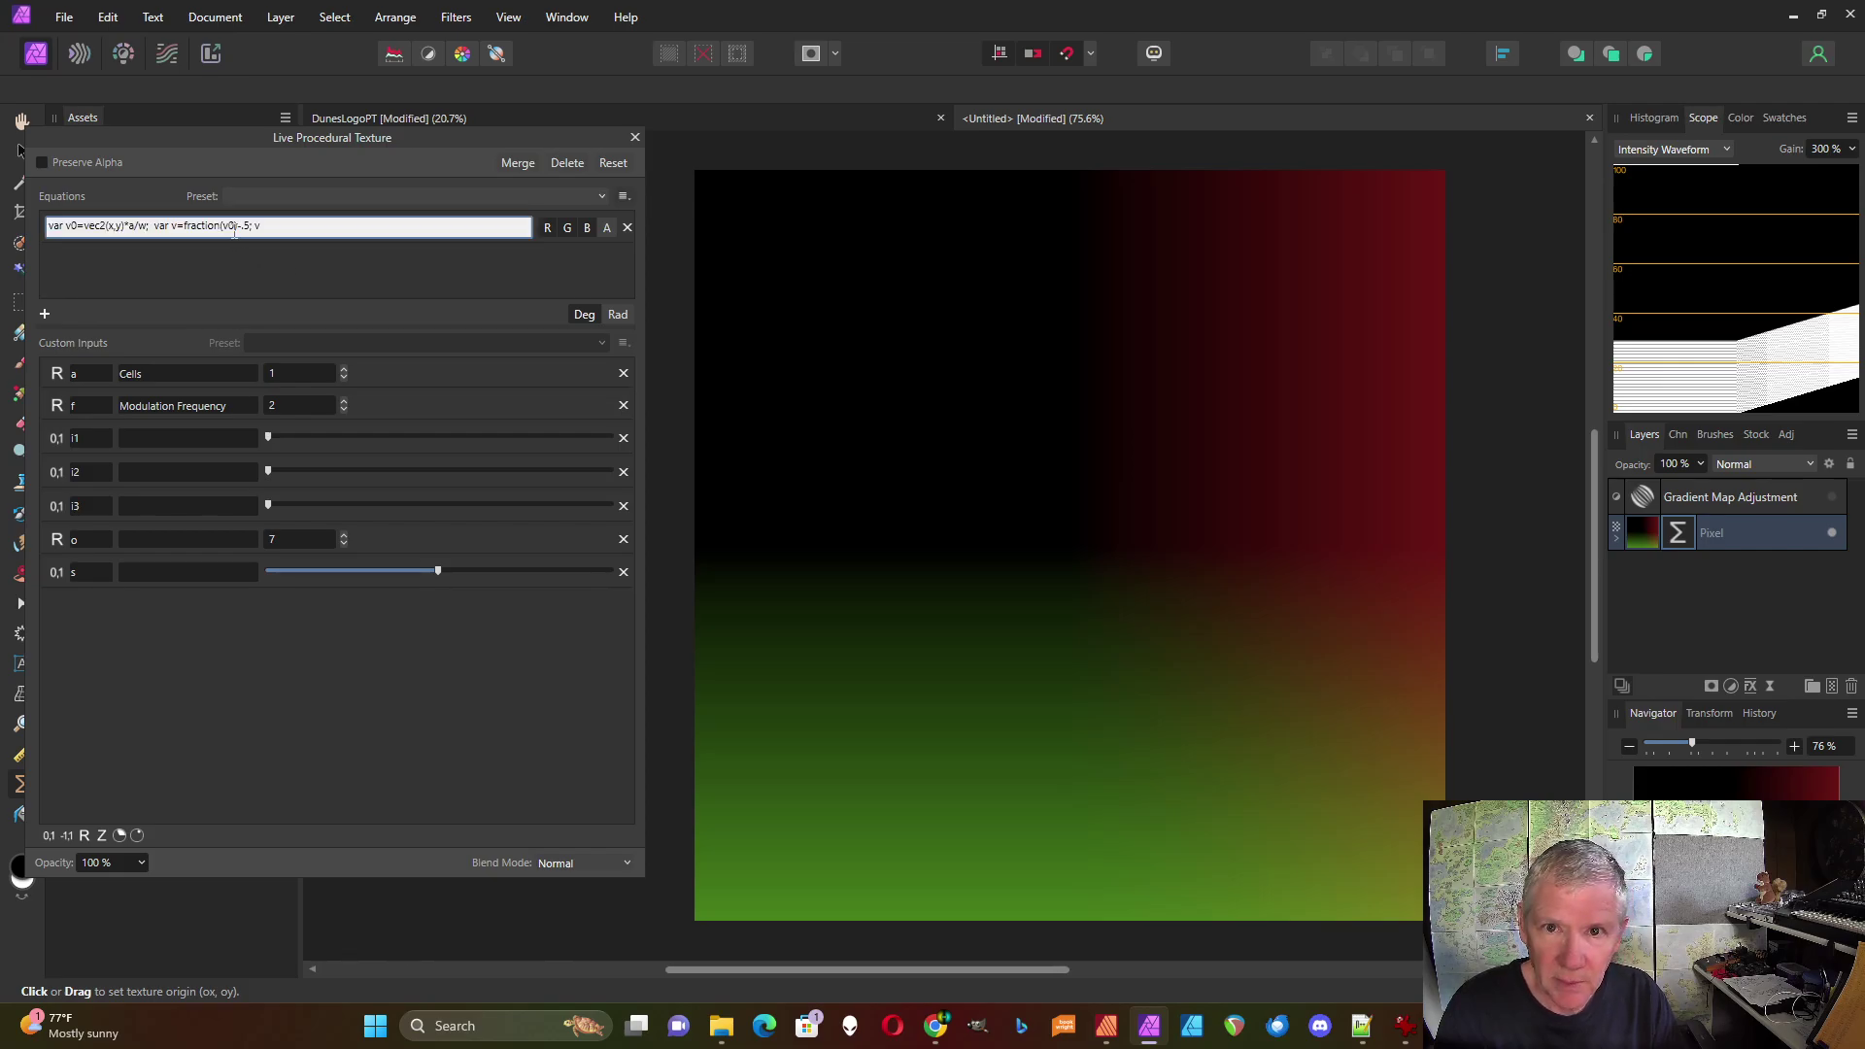
pyautogui.click(233, 230)
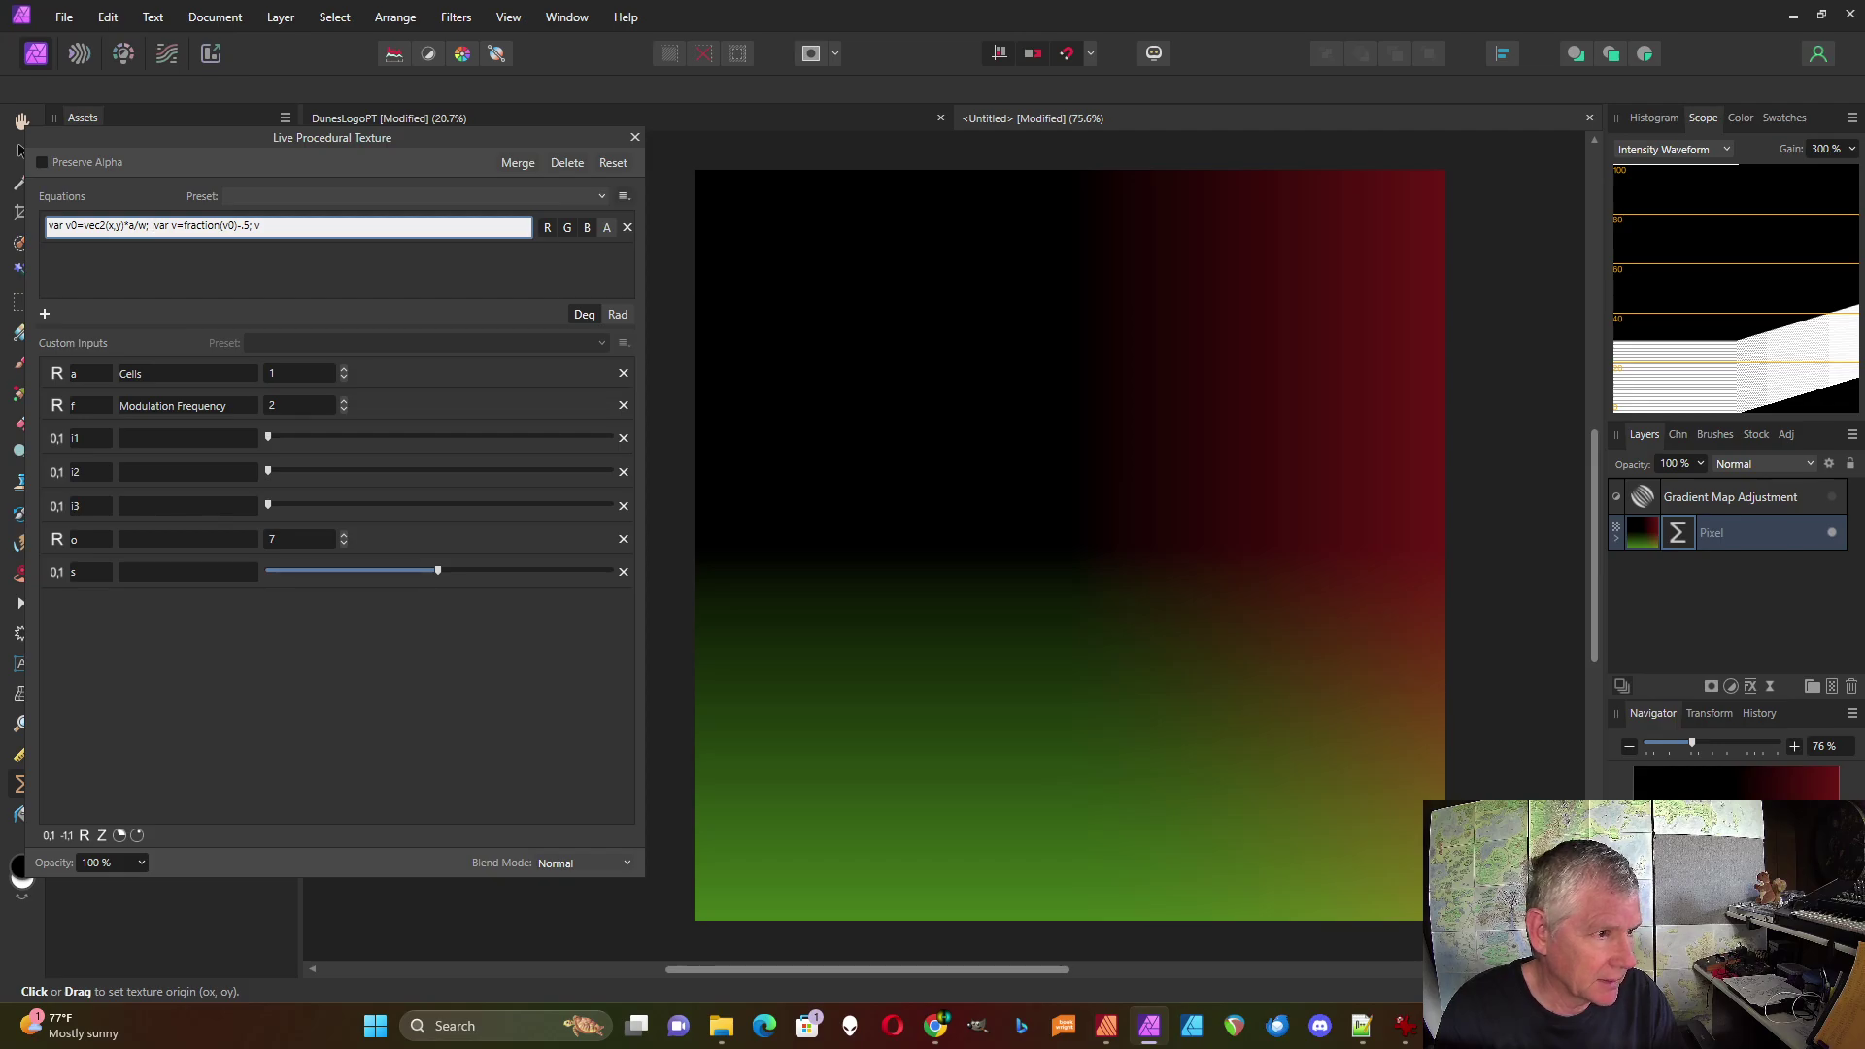
pyautogui.hotkey('alt', 'Tab')
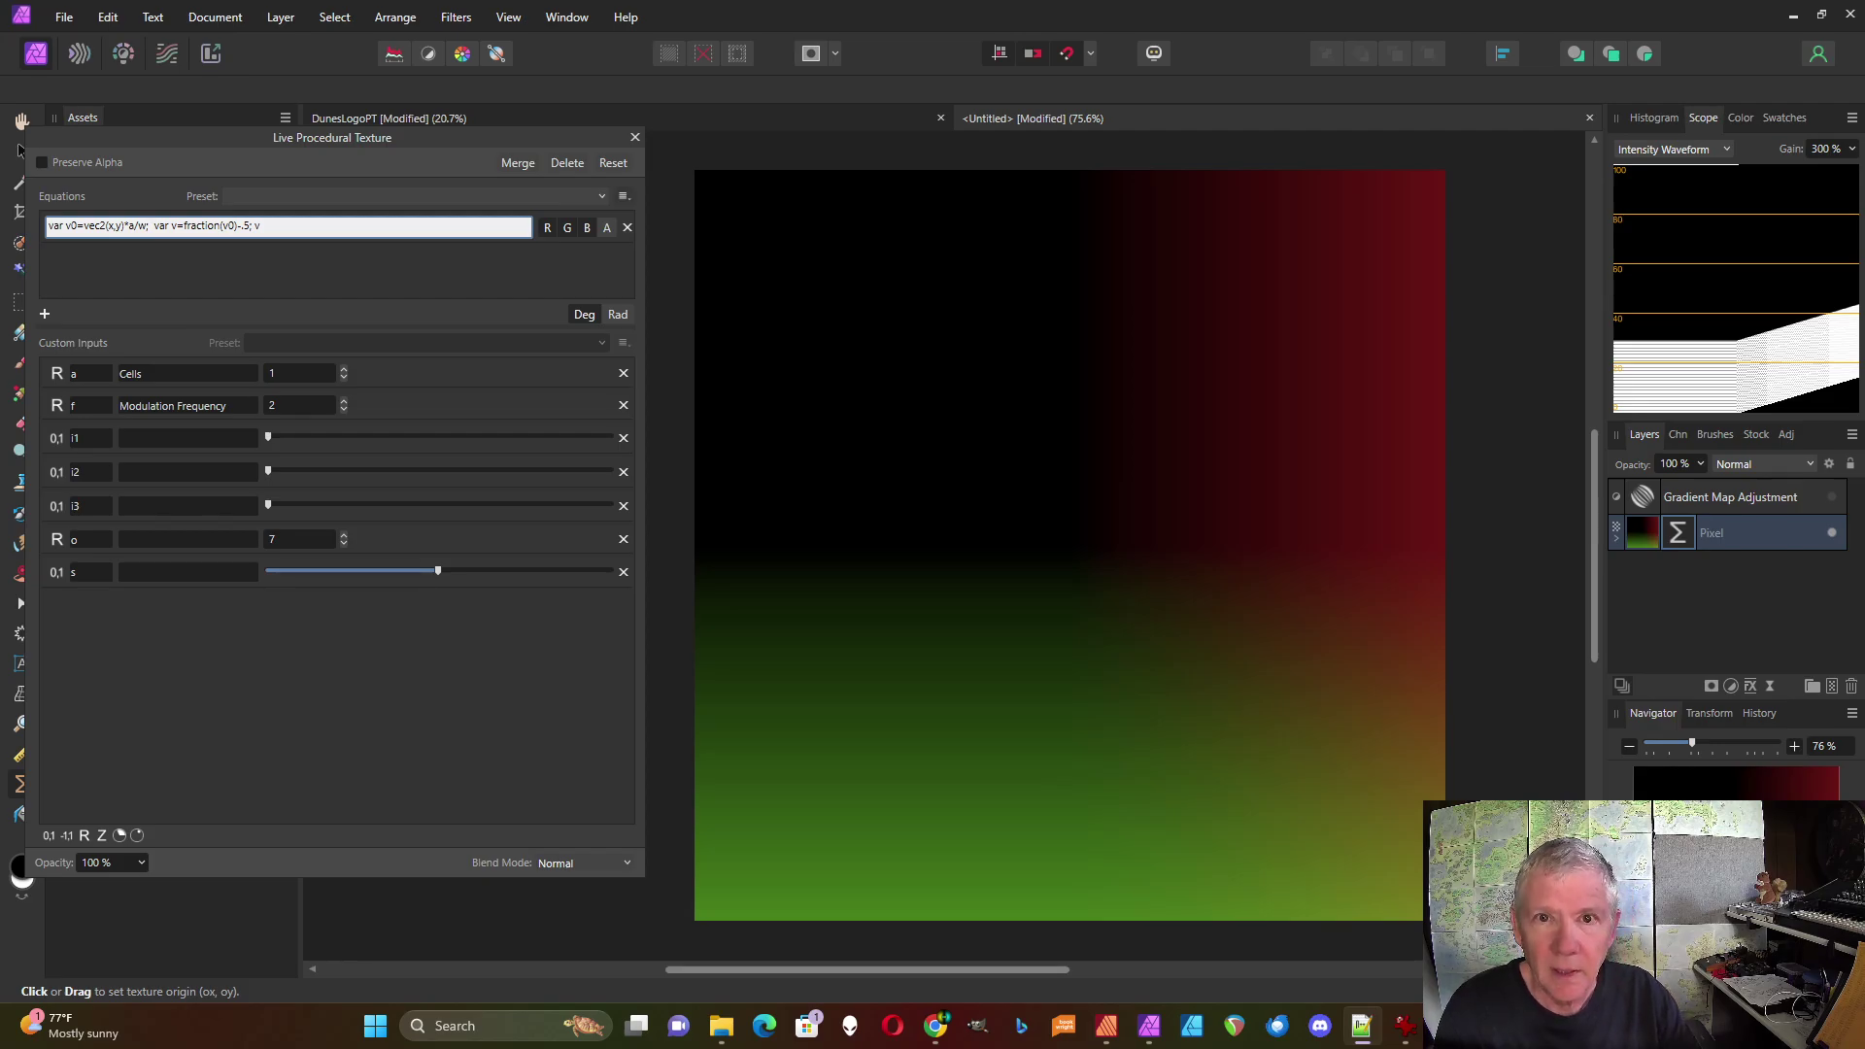
pyautogui.hotkey('alt', 'Tab')
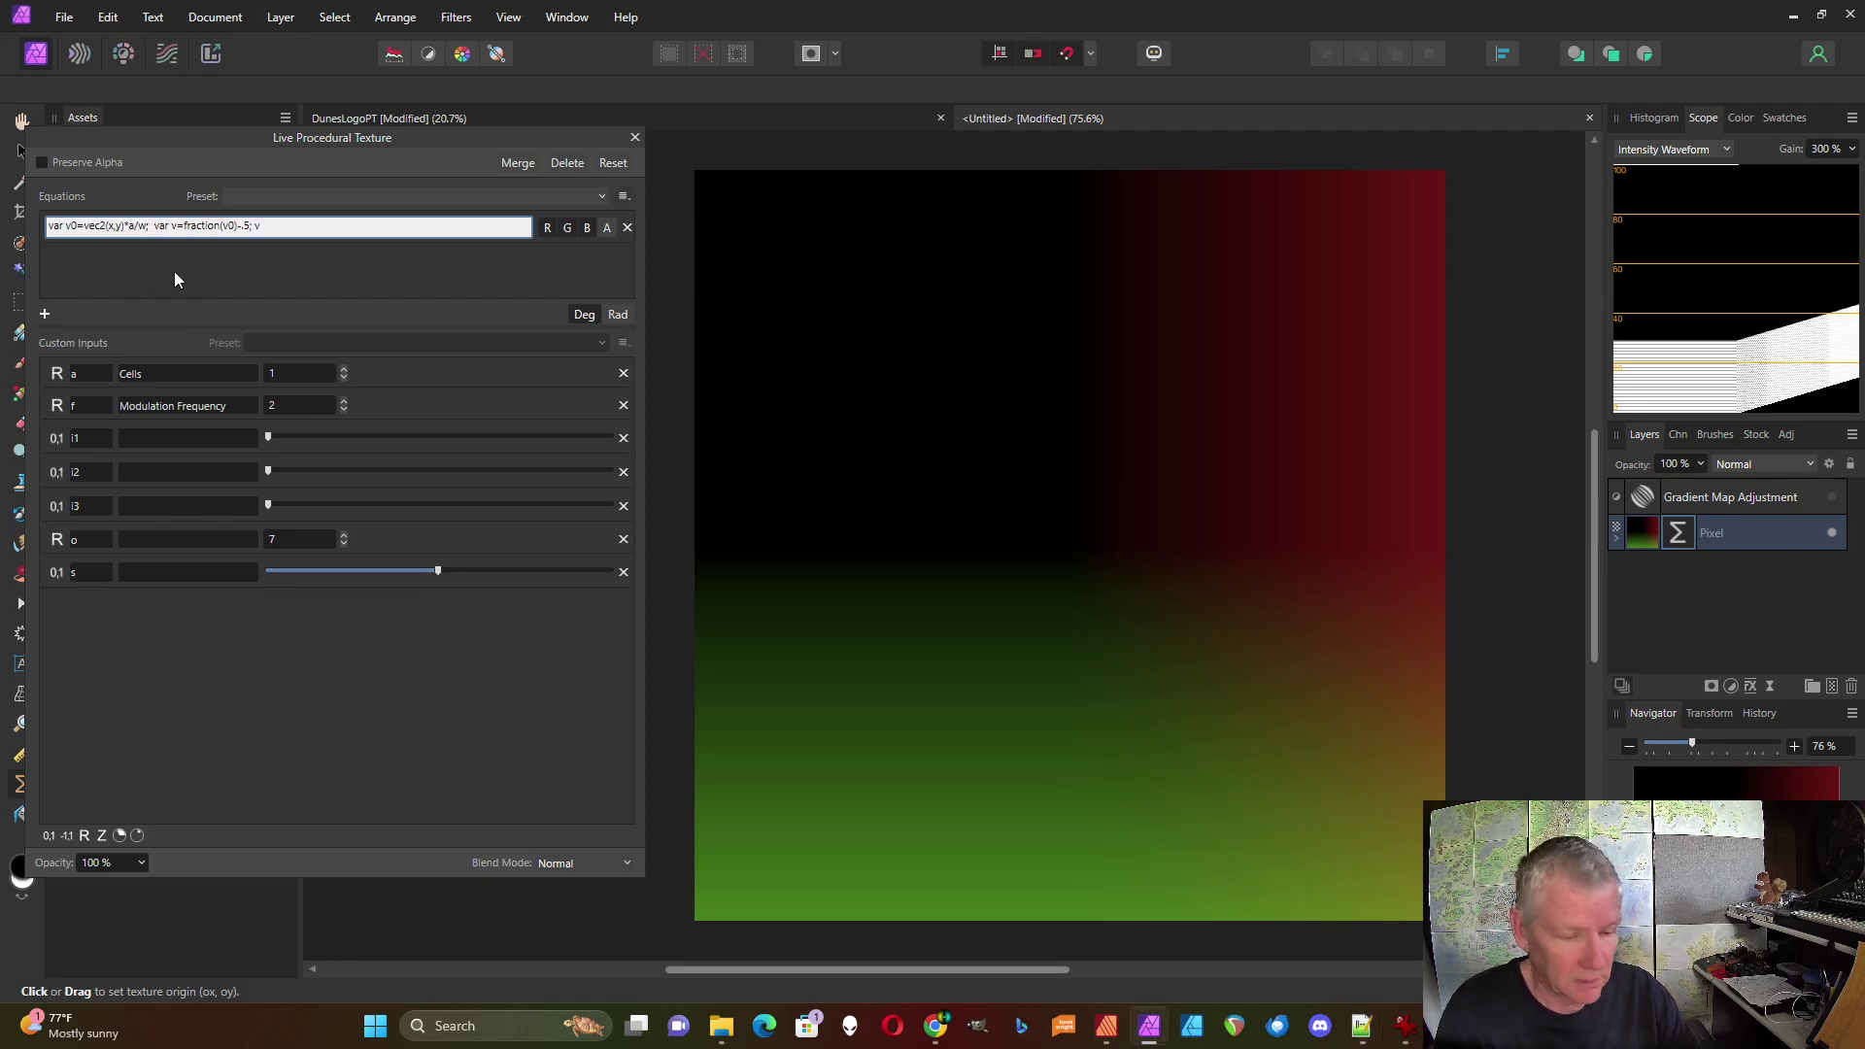
pyautogui.write('var m1=i1*oschsin(f*v0);')
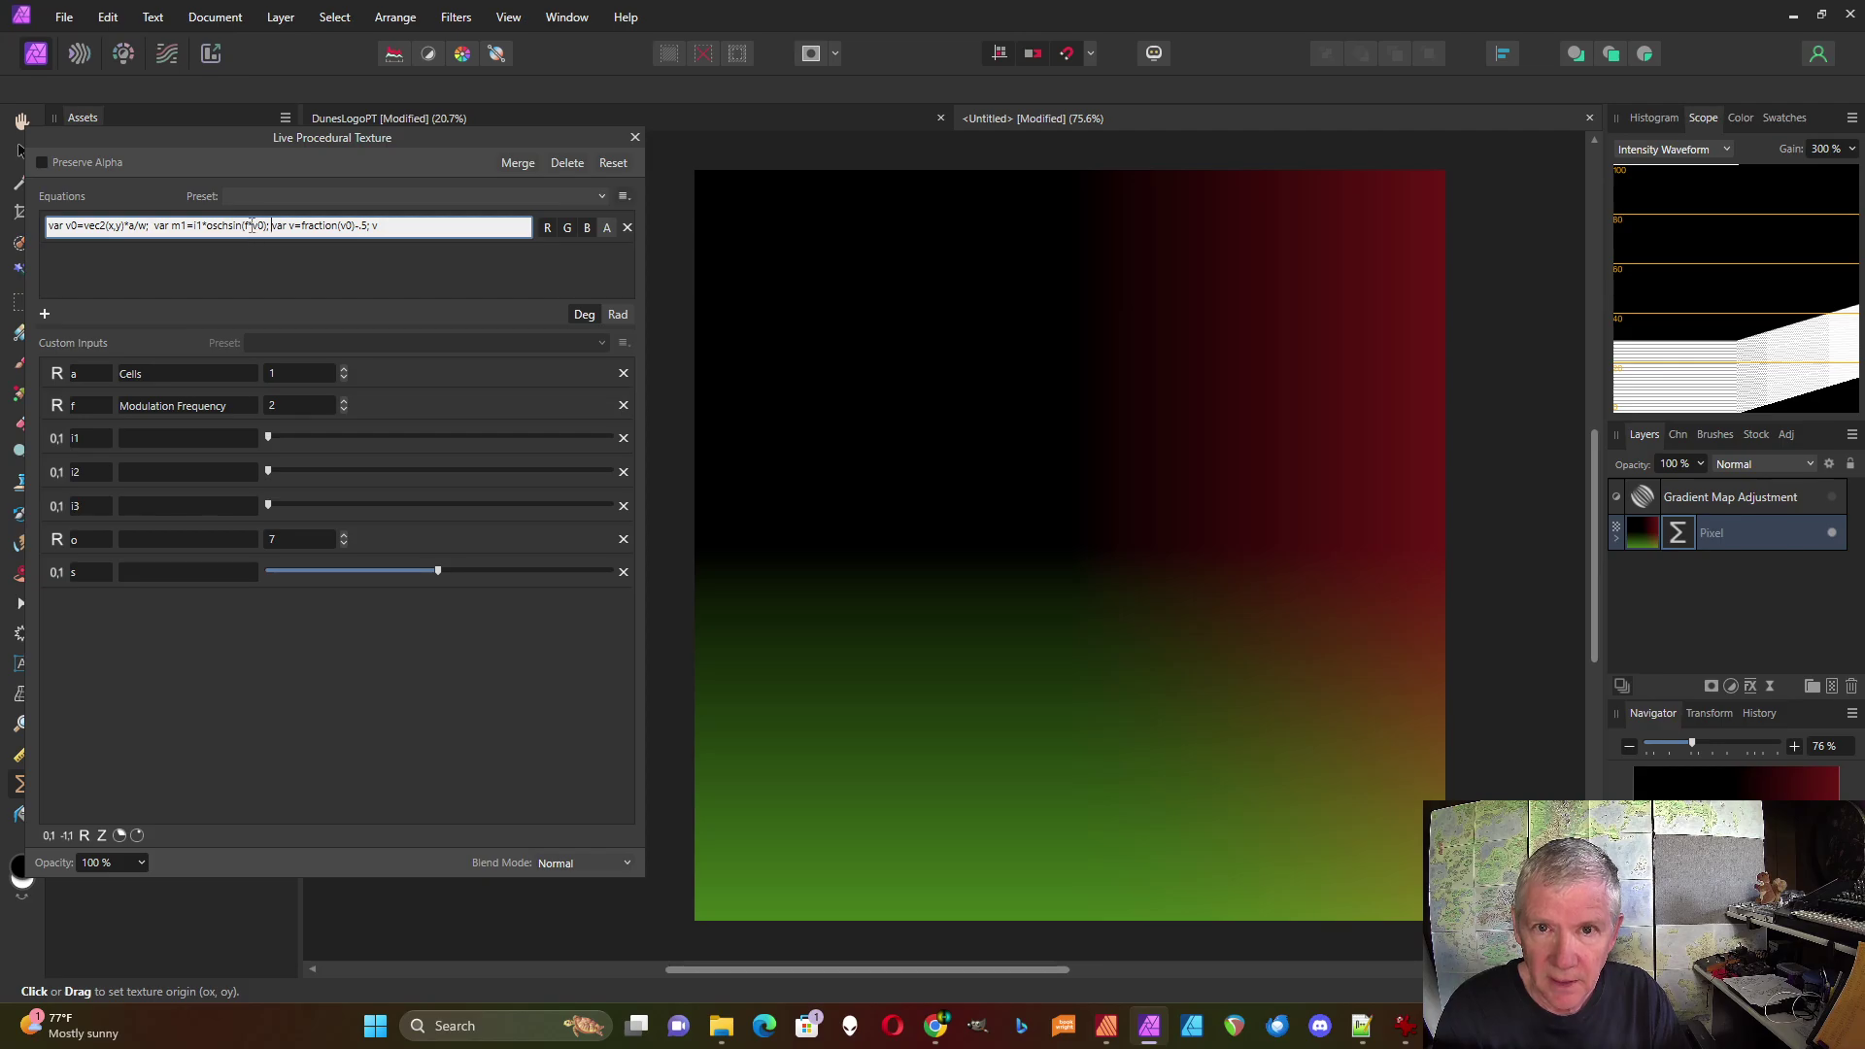
pyautogui.click(241, 226)
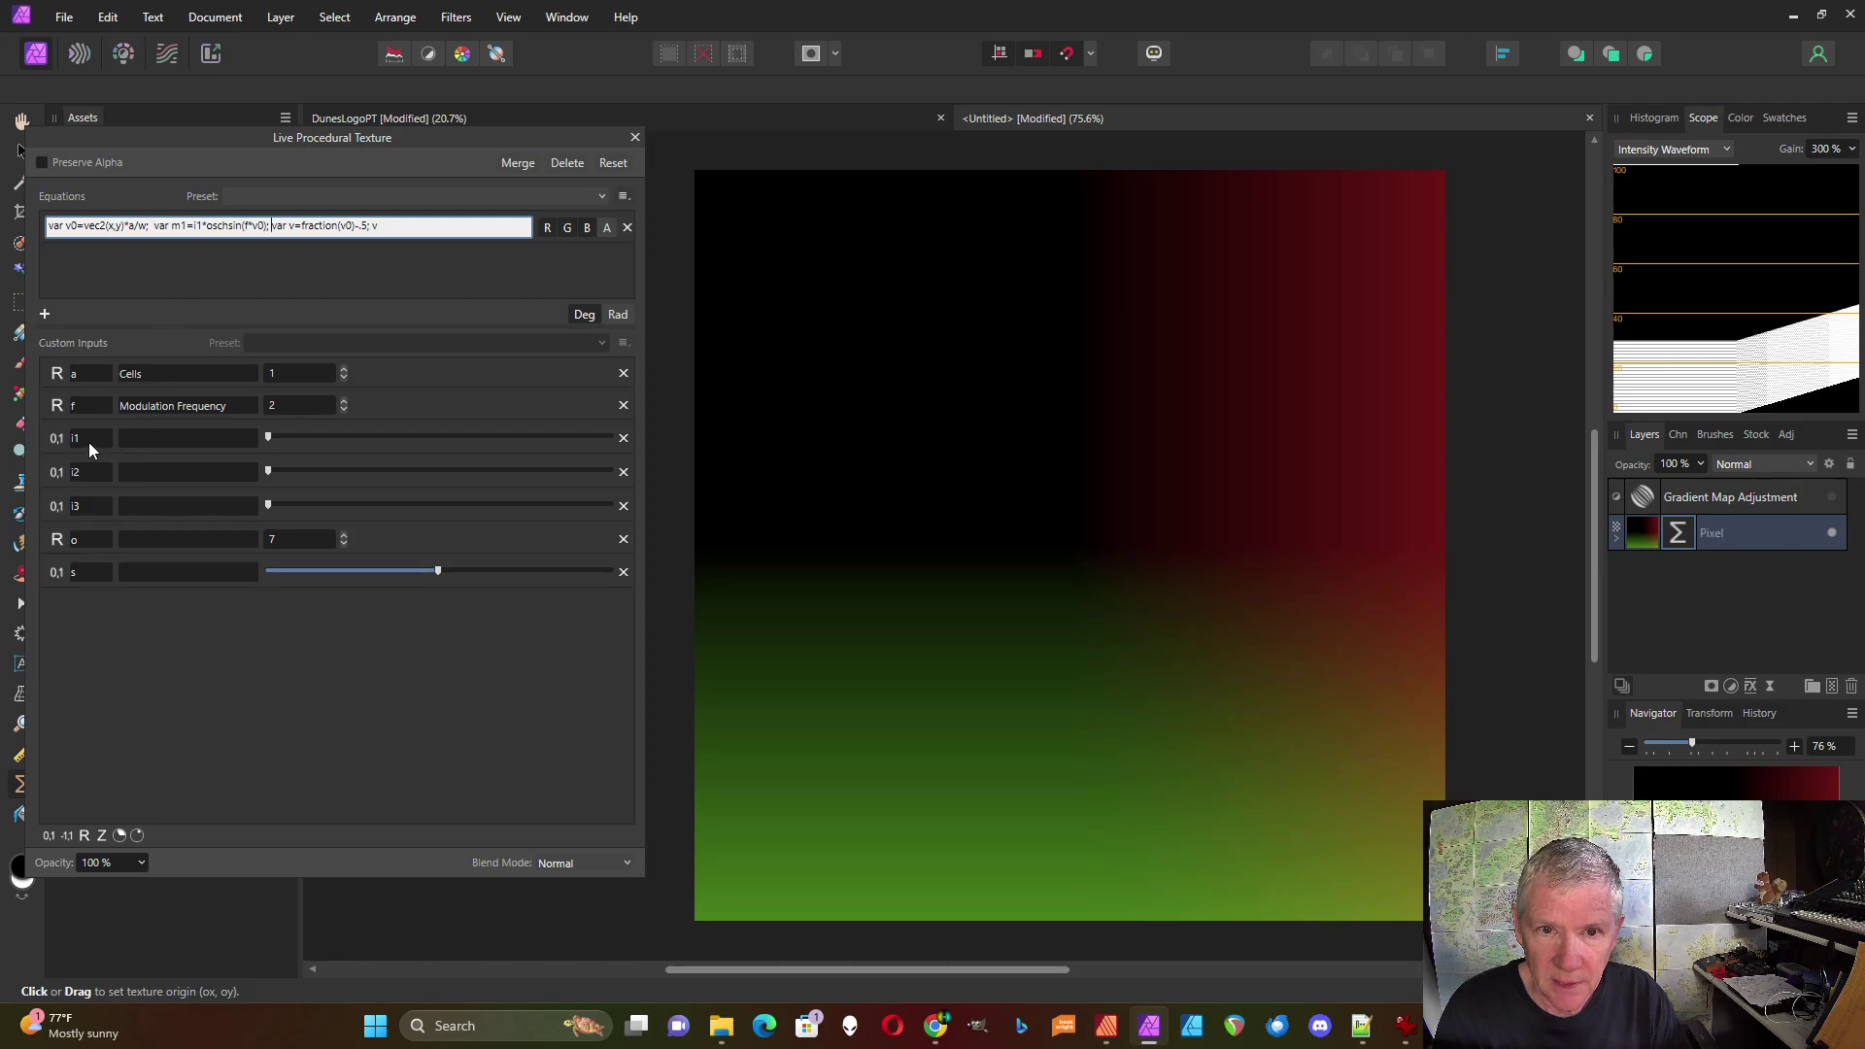
# Give the custom input i1 the description "Sine Modulation"
pyautogui.click(158, 438)
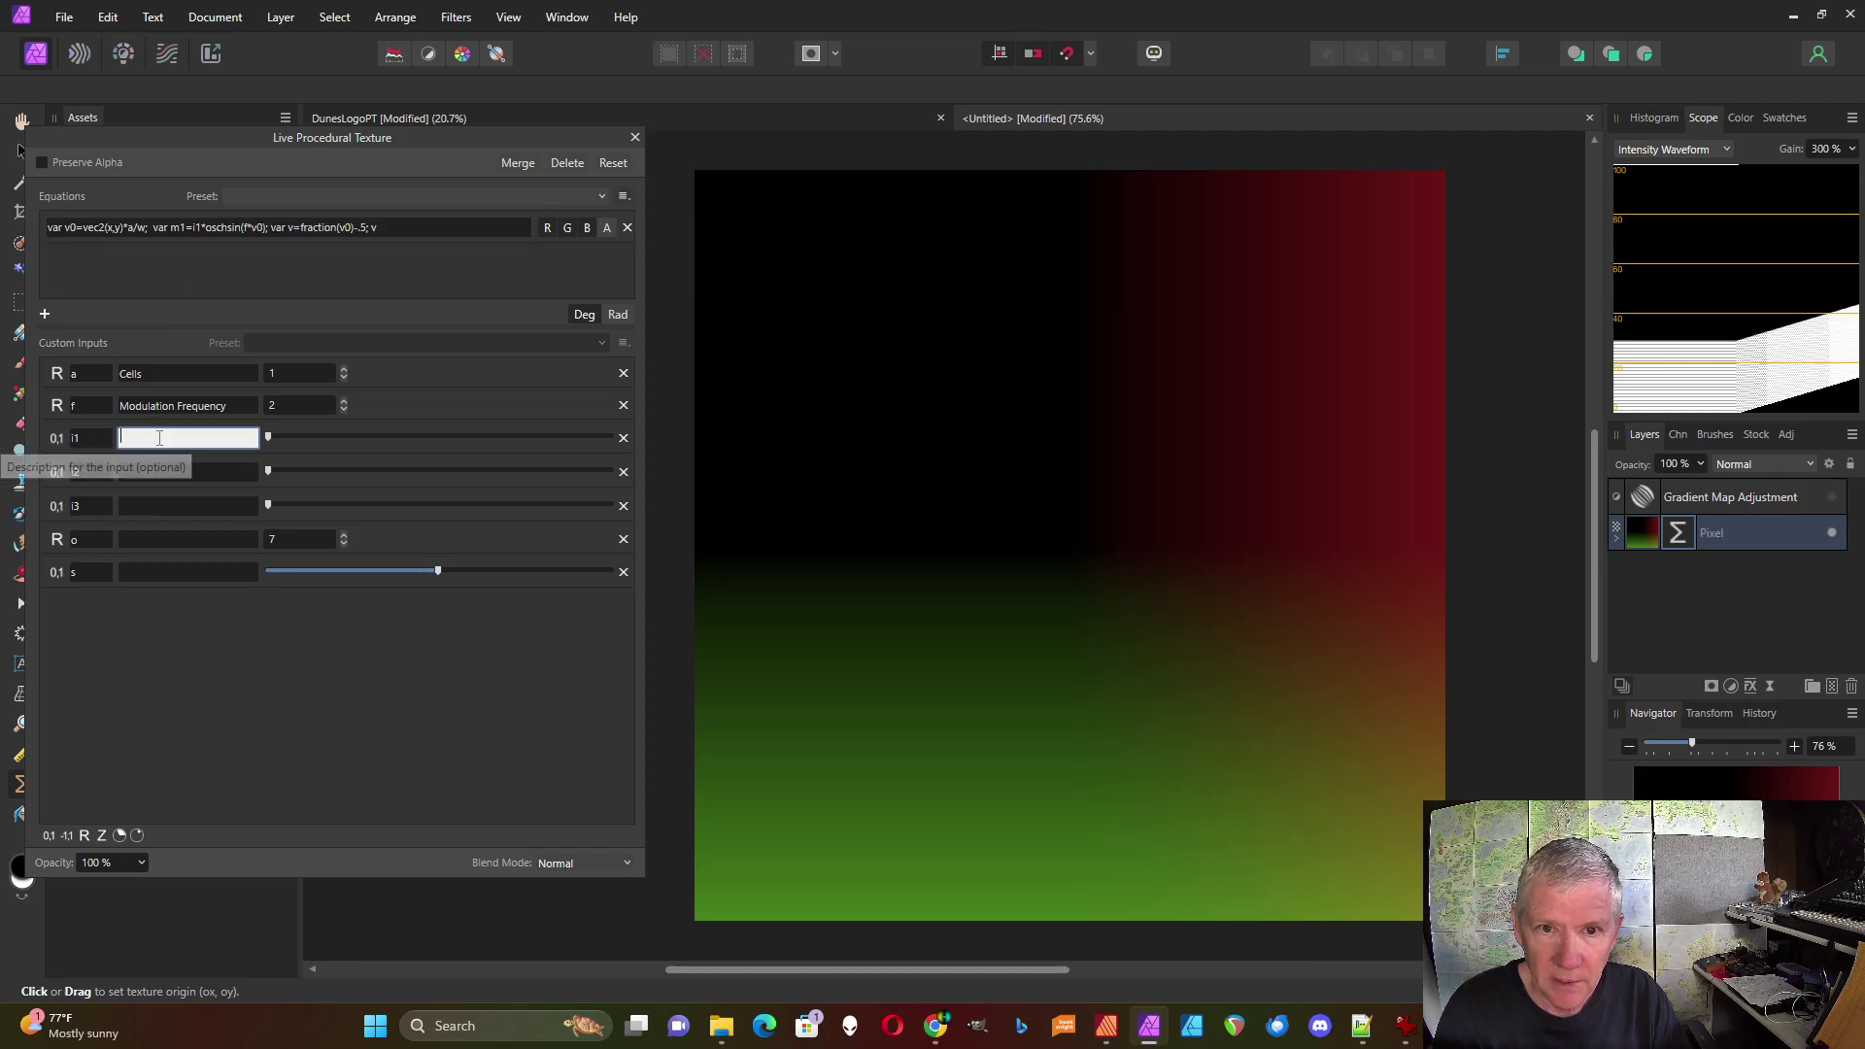
pyautogui.write('Sin')
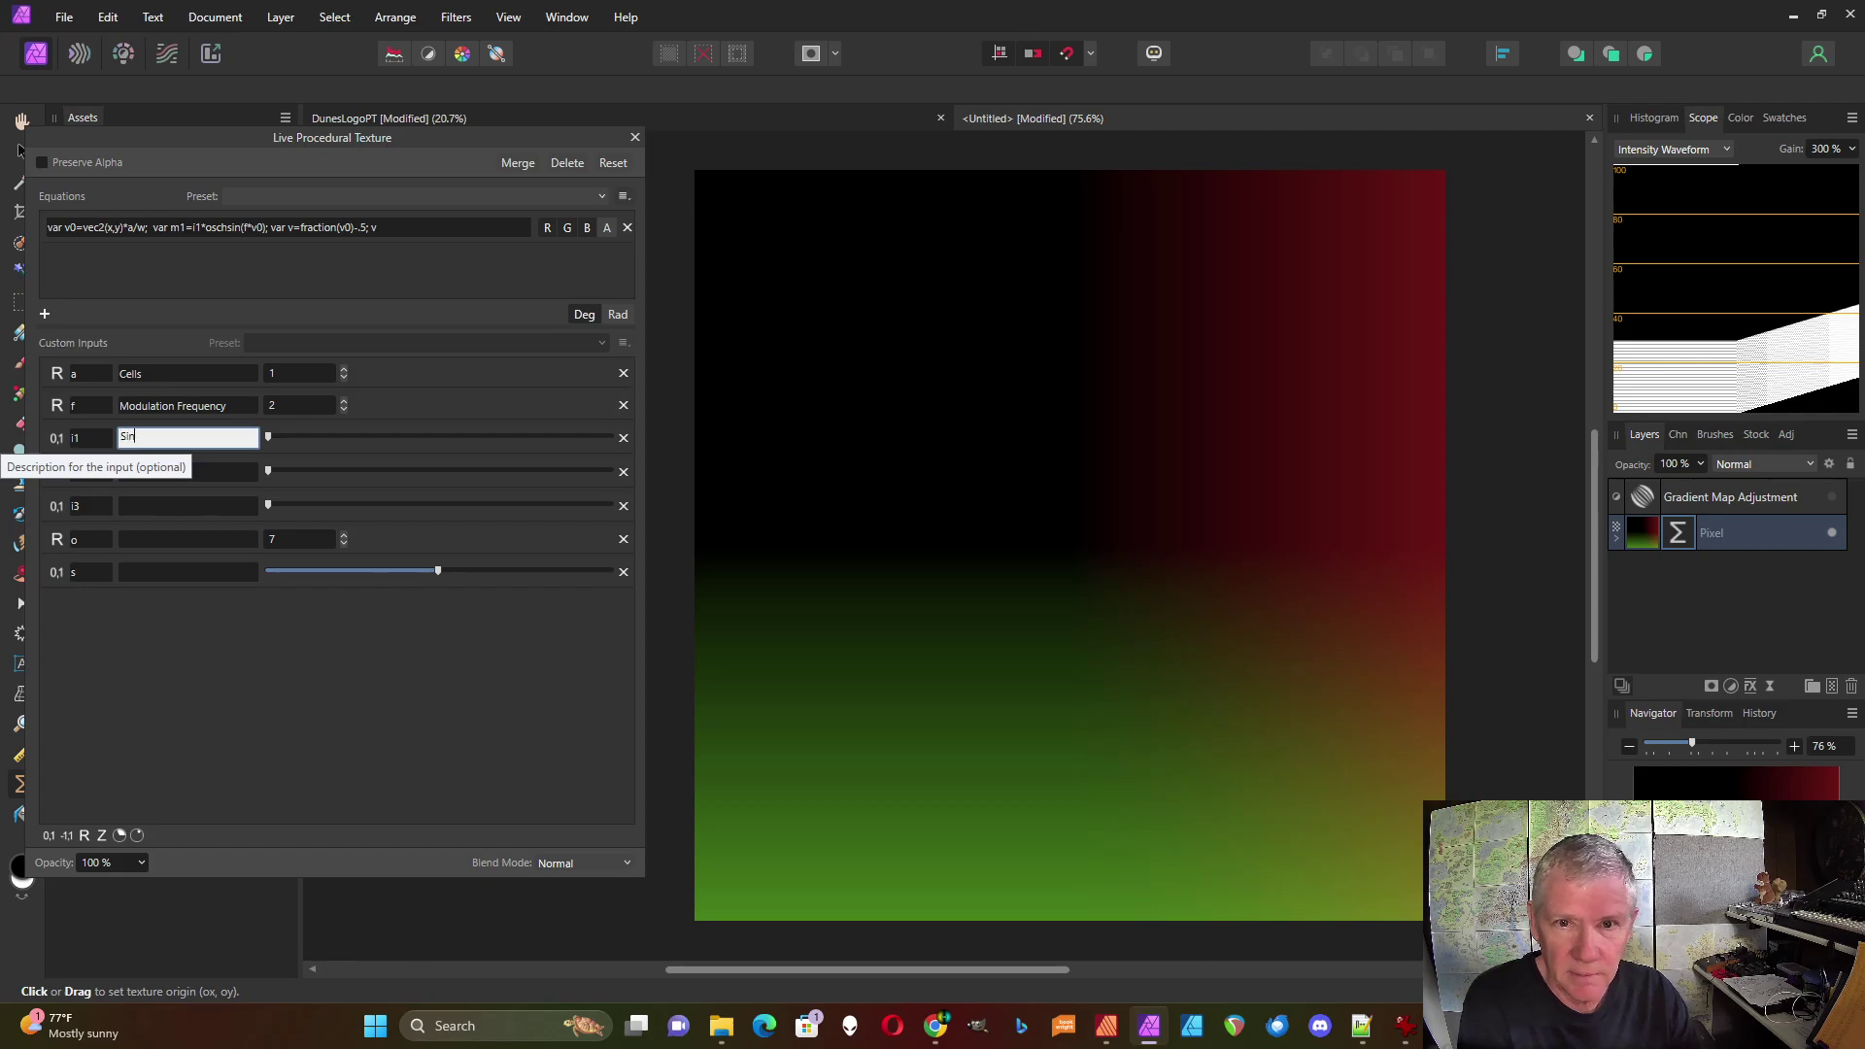
pyautogui.write('e Modul')
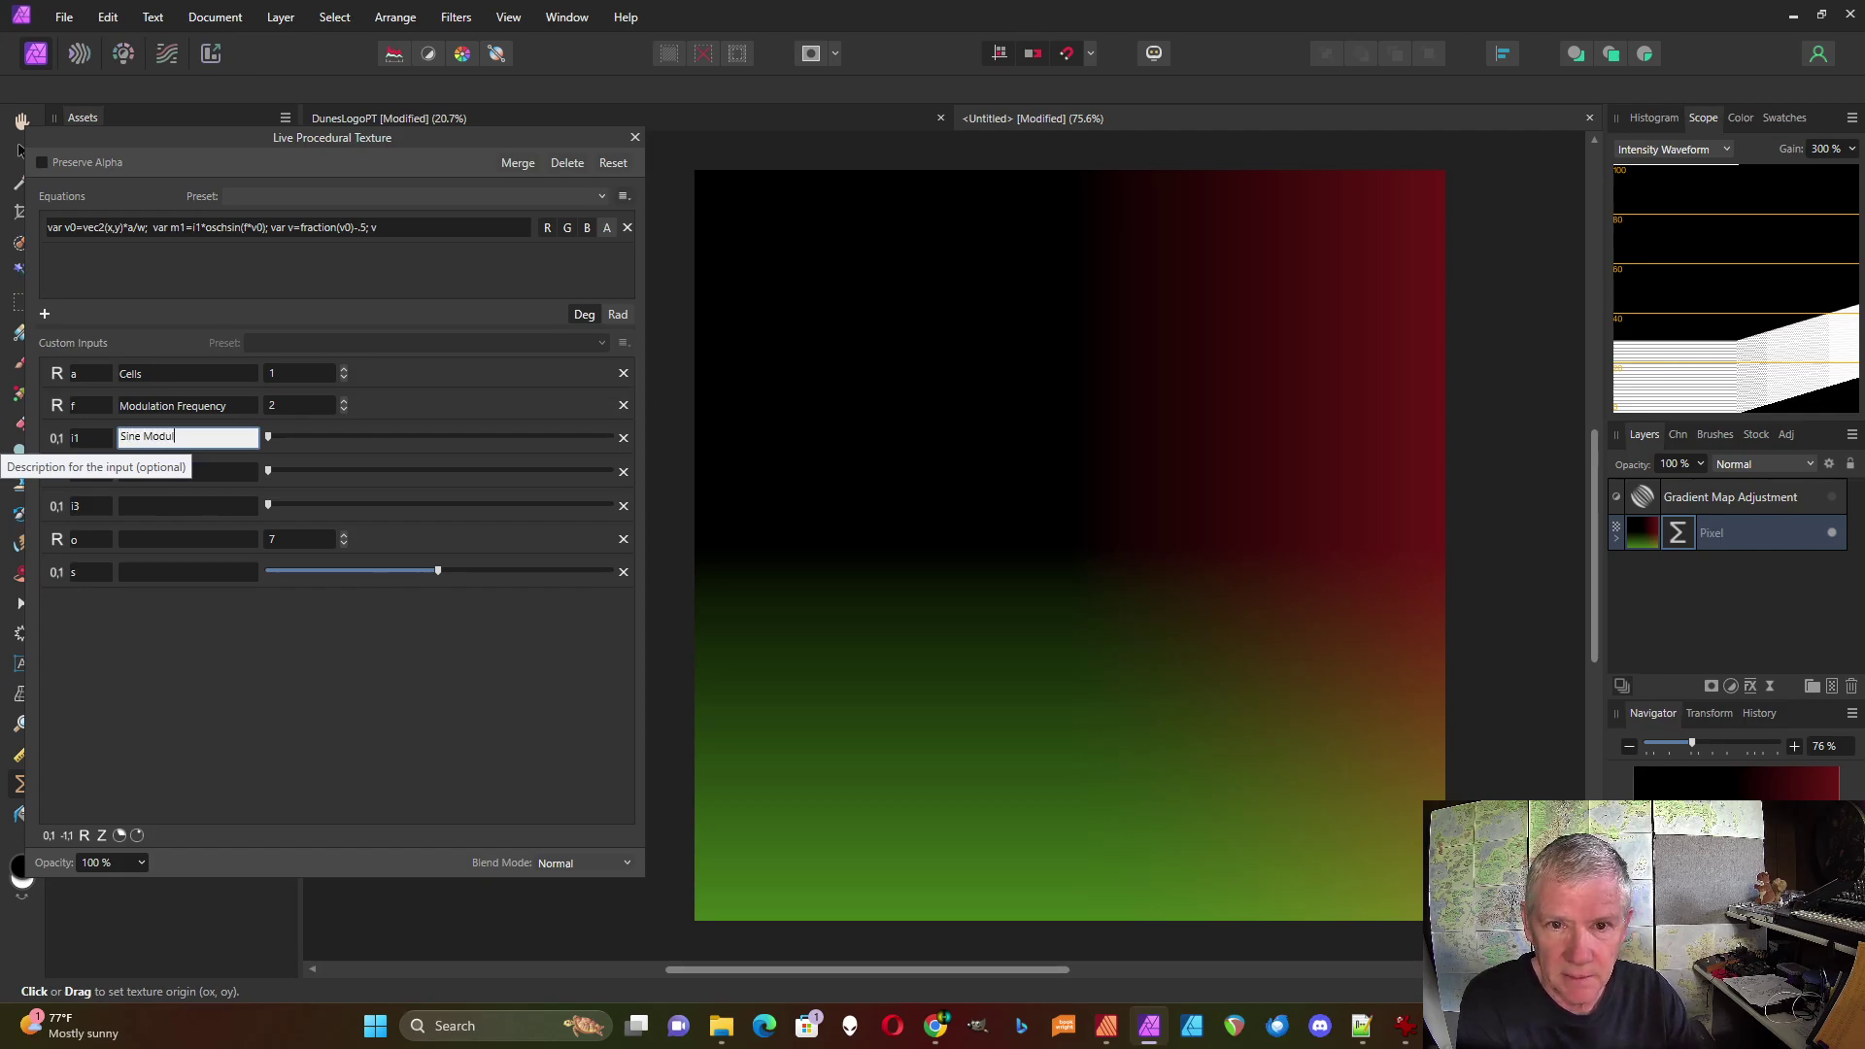
pyautogui.write('ation')
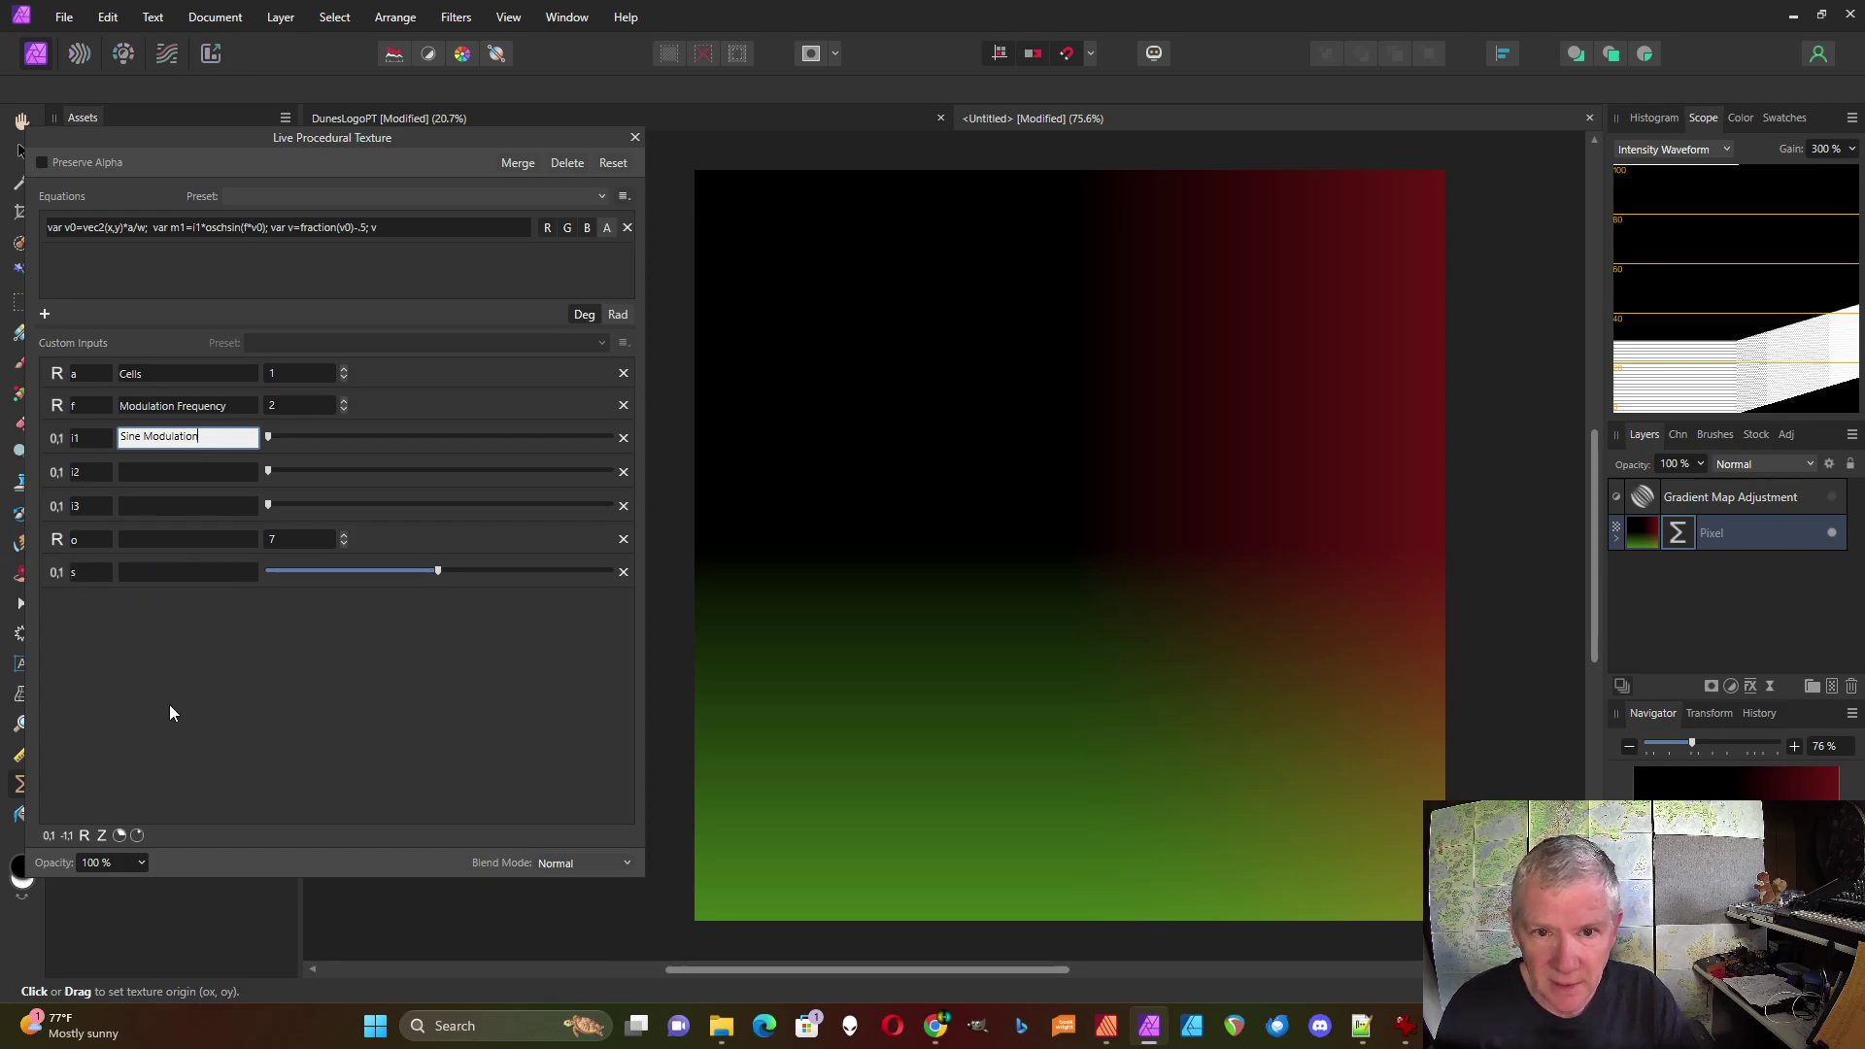
pyautogui.press('Return')
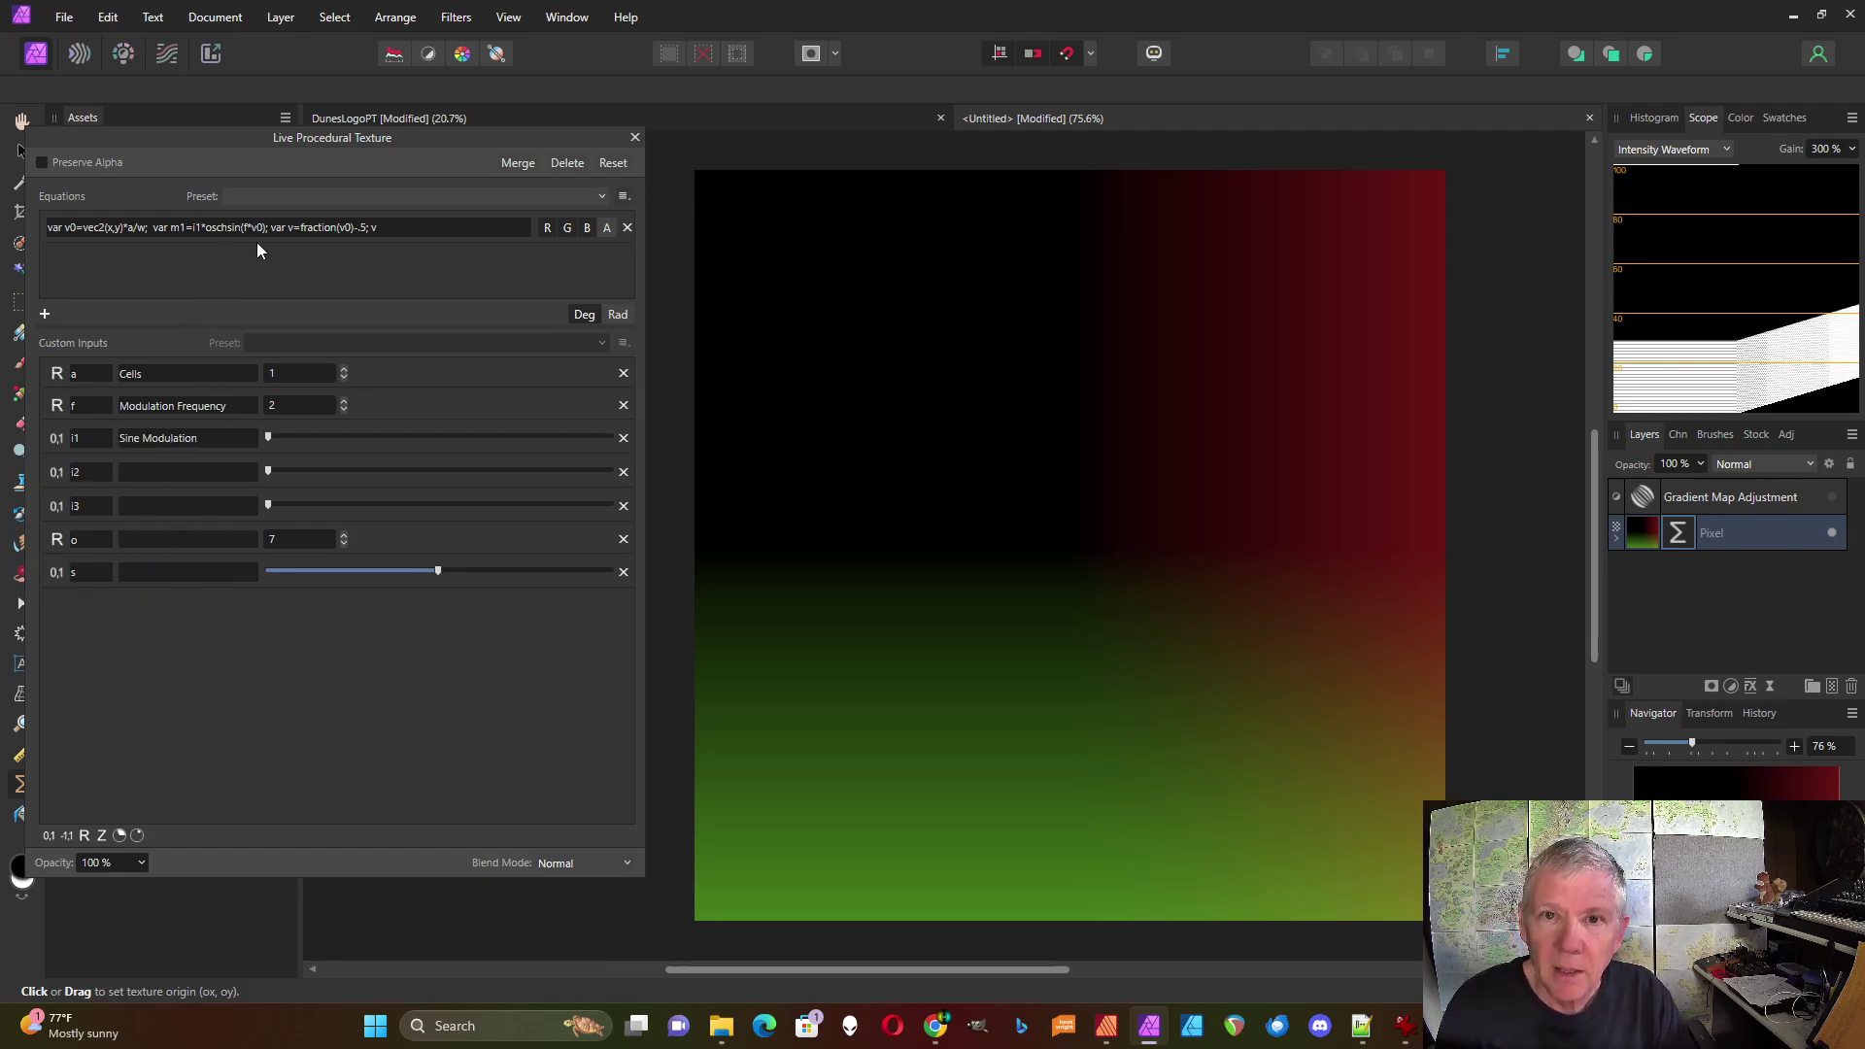
# Add +m1 inside the fraction function so the equation reads "var v=fraction(v0+m1)-.5; v"
pyautogui.click(347, 230)
pyautogui.click(350, 227)
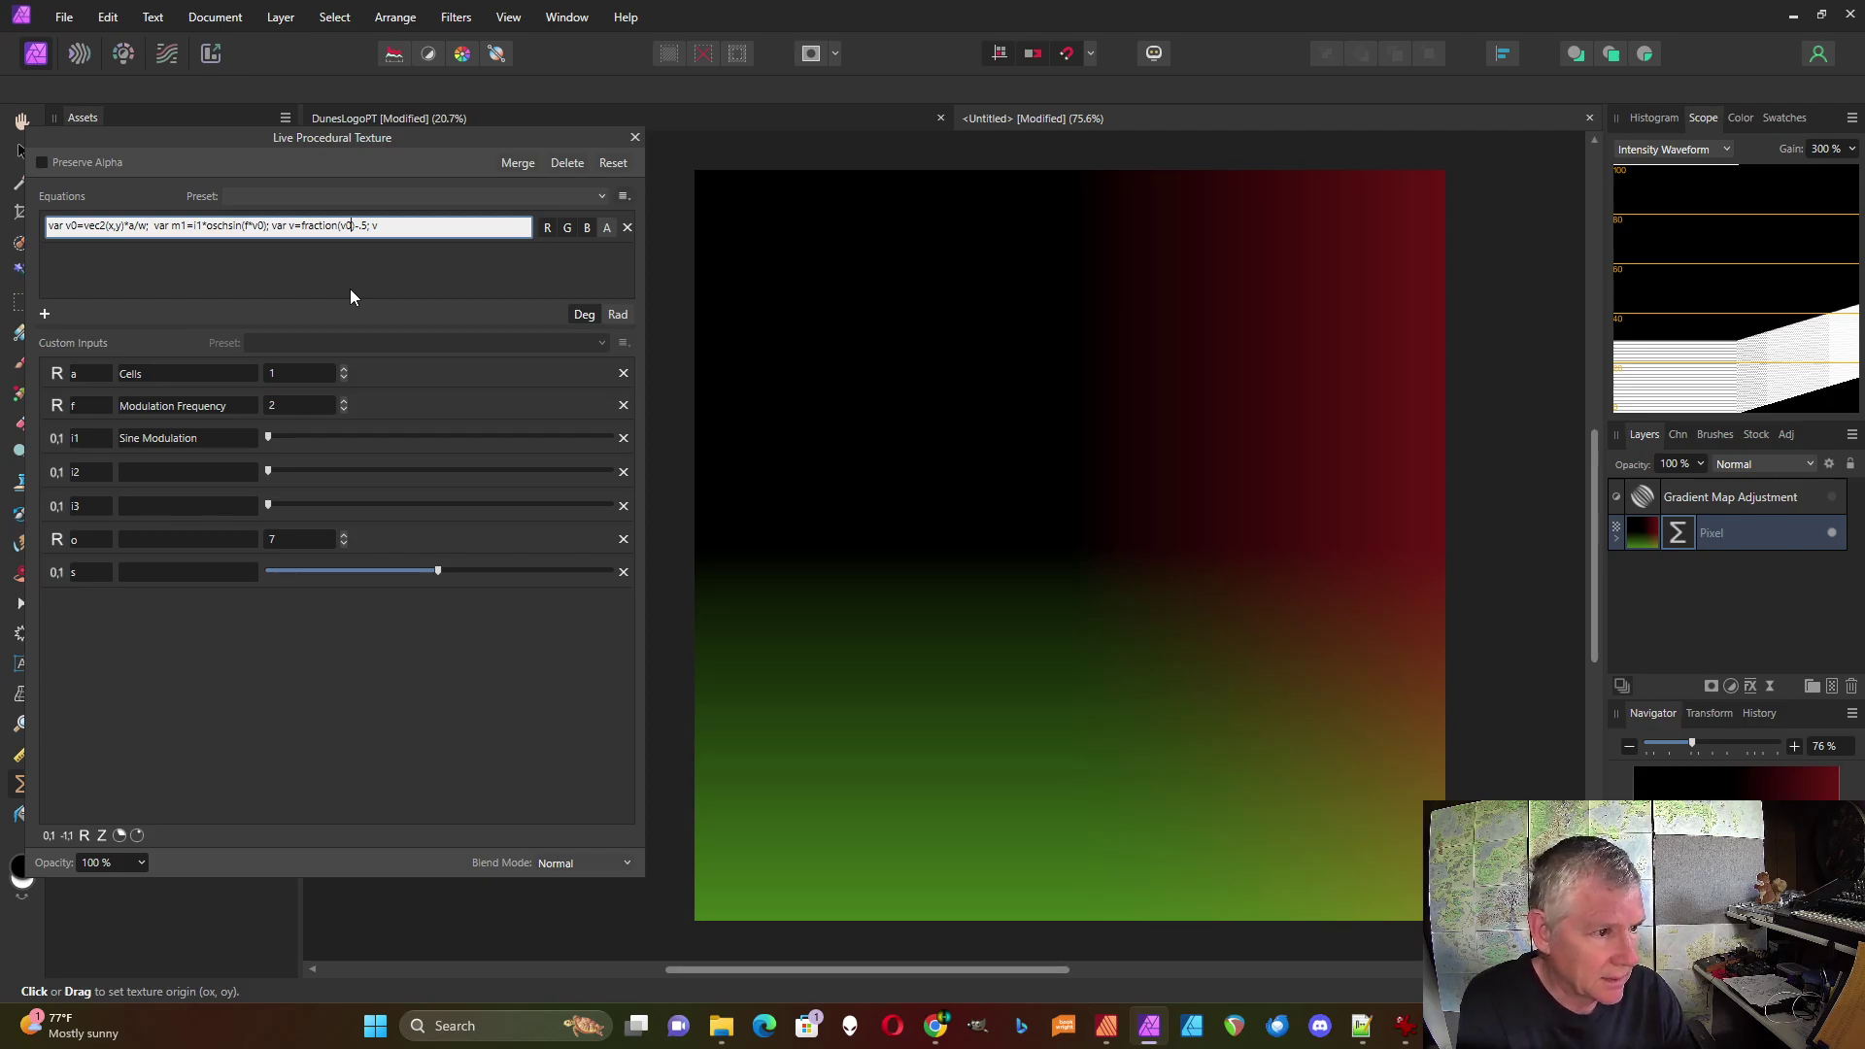
pyautogui.write('+m1')
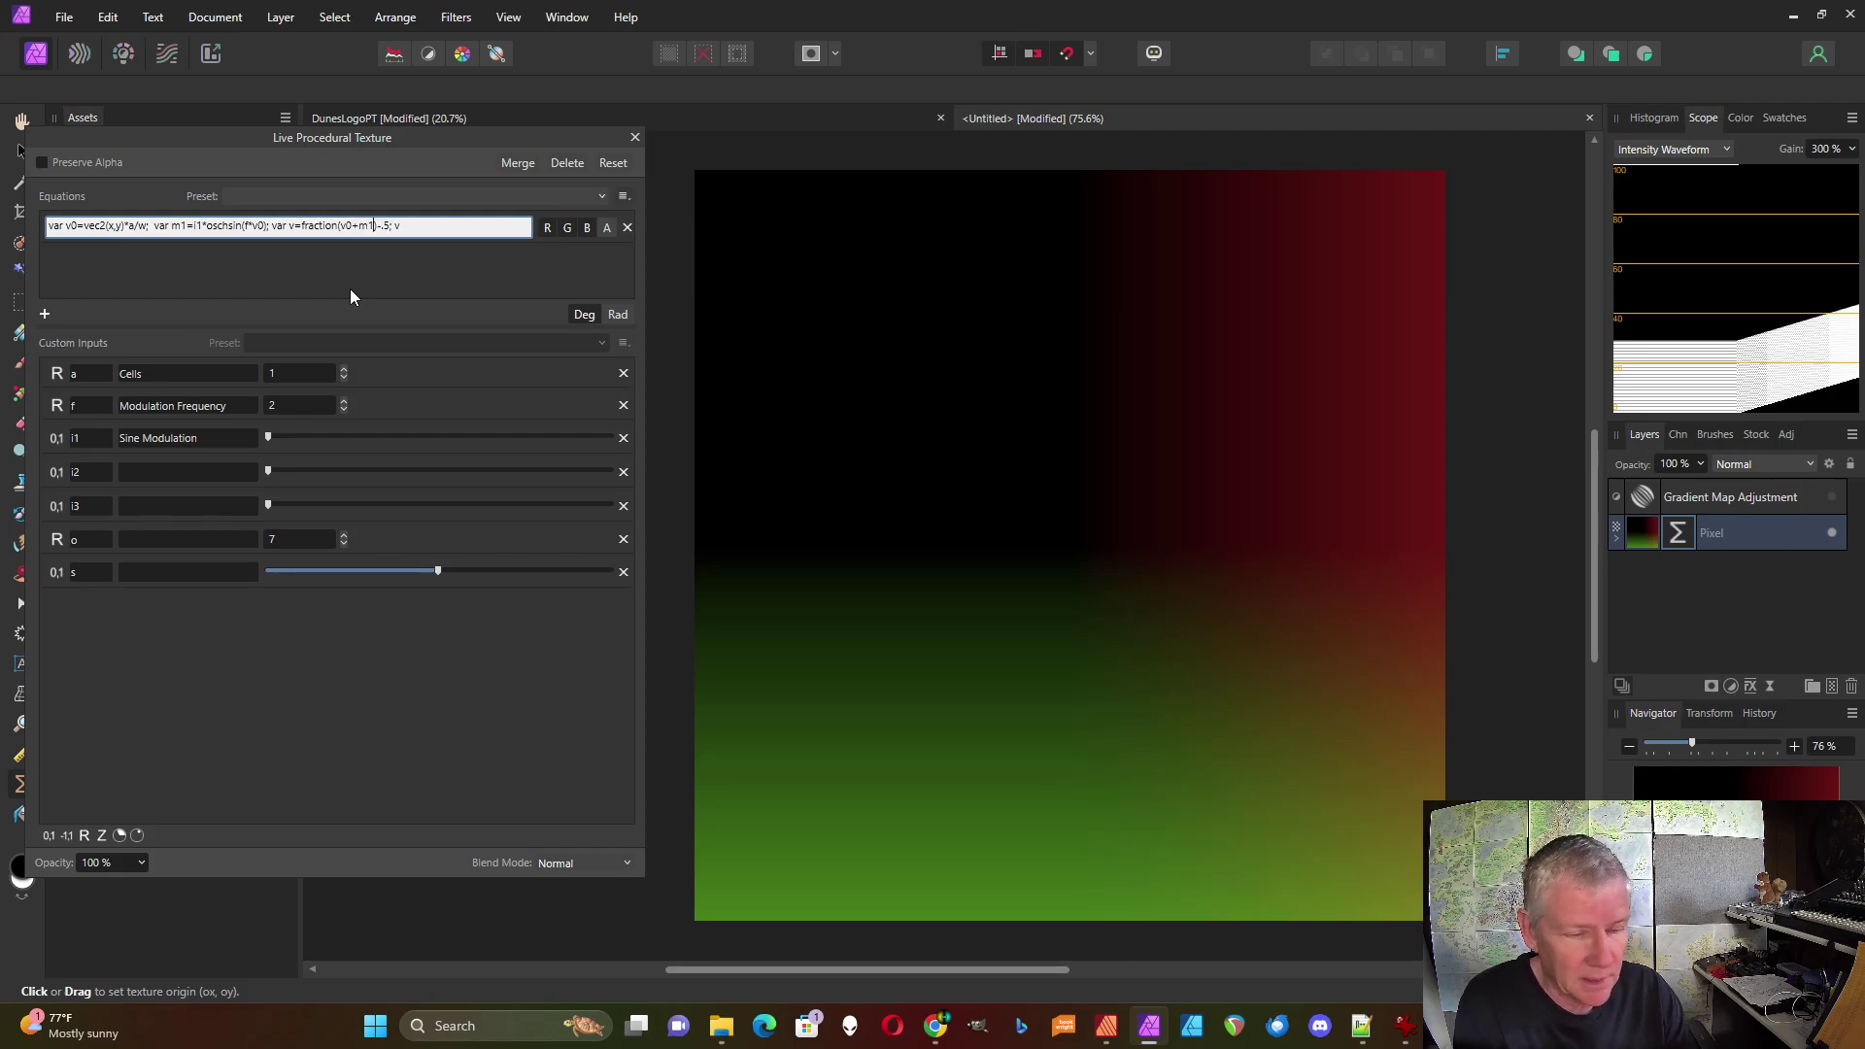
pyautogui.click(389, 268)
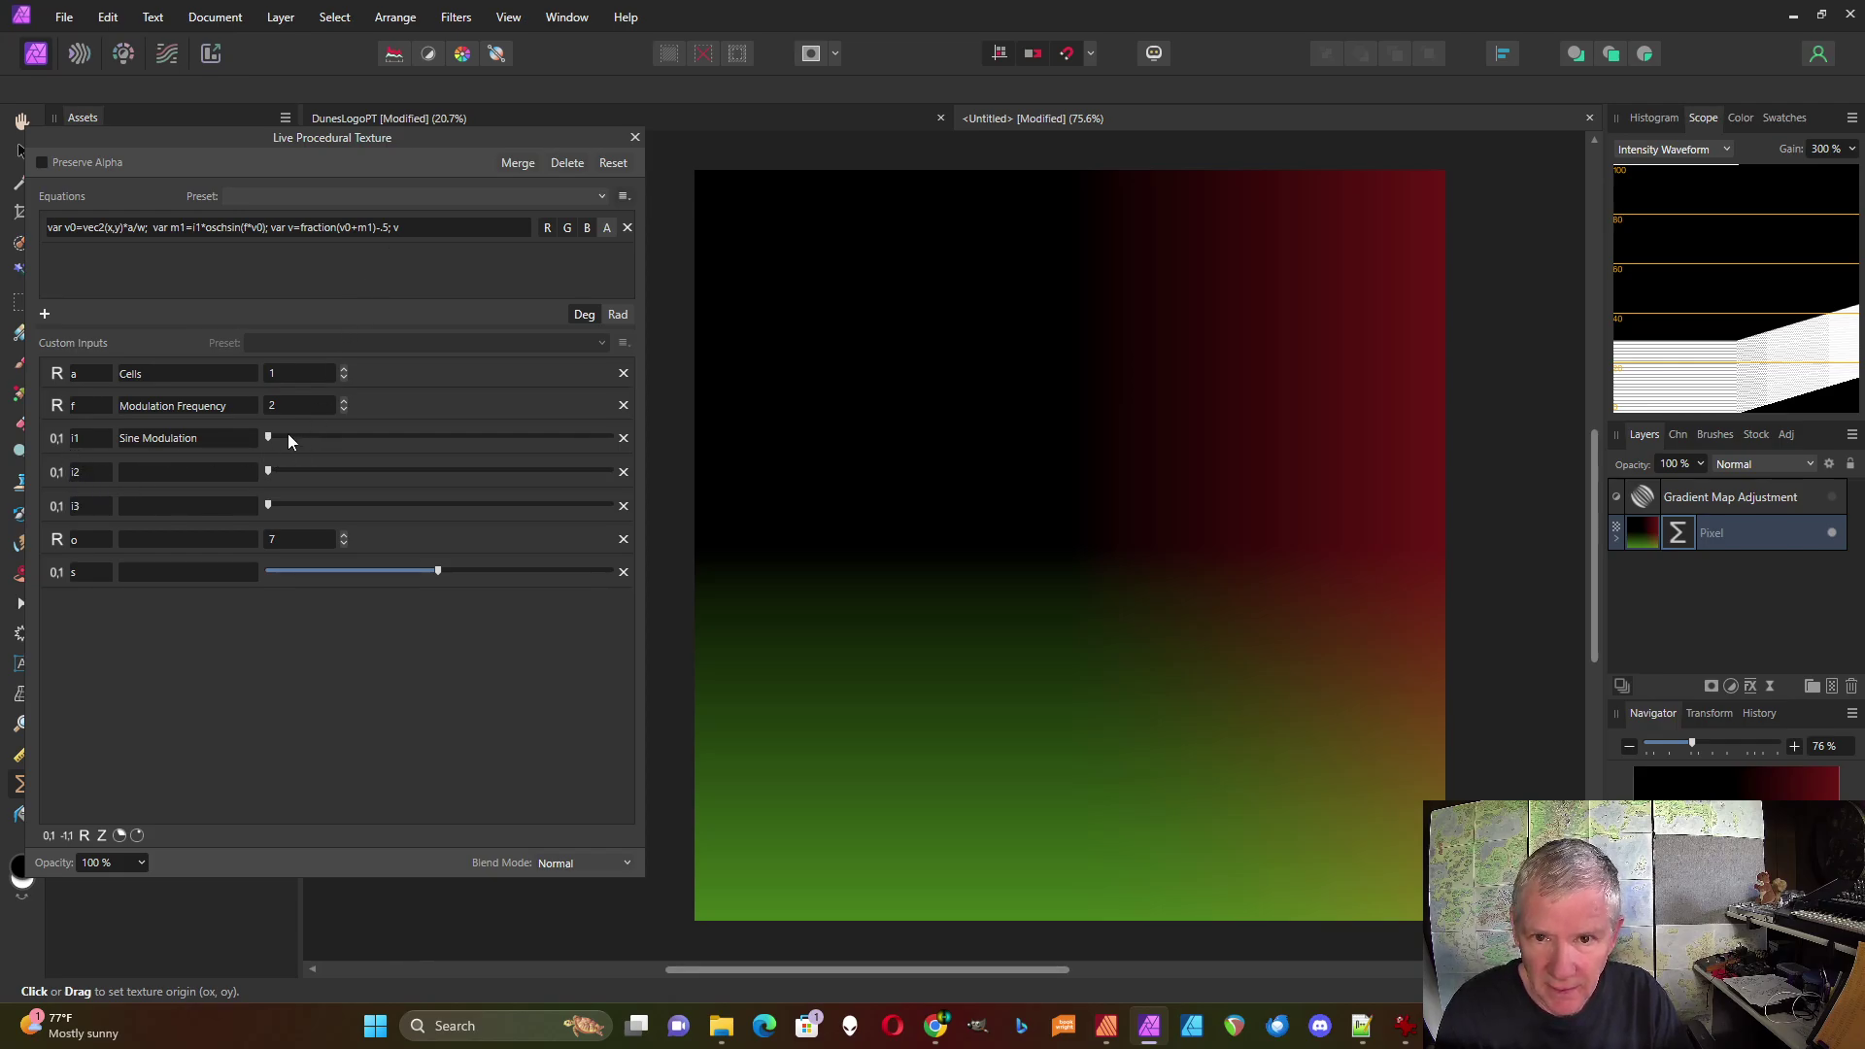
# Raise the Sine Modulation input to a little over a tenth of its range and set Cells to 3
pyautogui.moveTo(269, 441); pyautogui.dragTo(298, 442)
pyautogui.moveTo(299, 442); pyautogui.dragTo(308, 437)
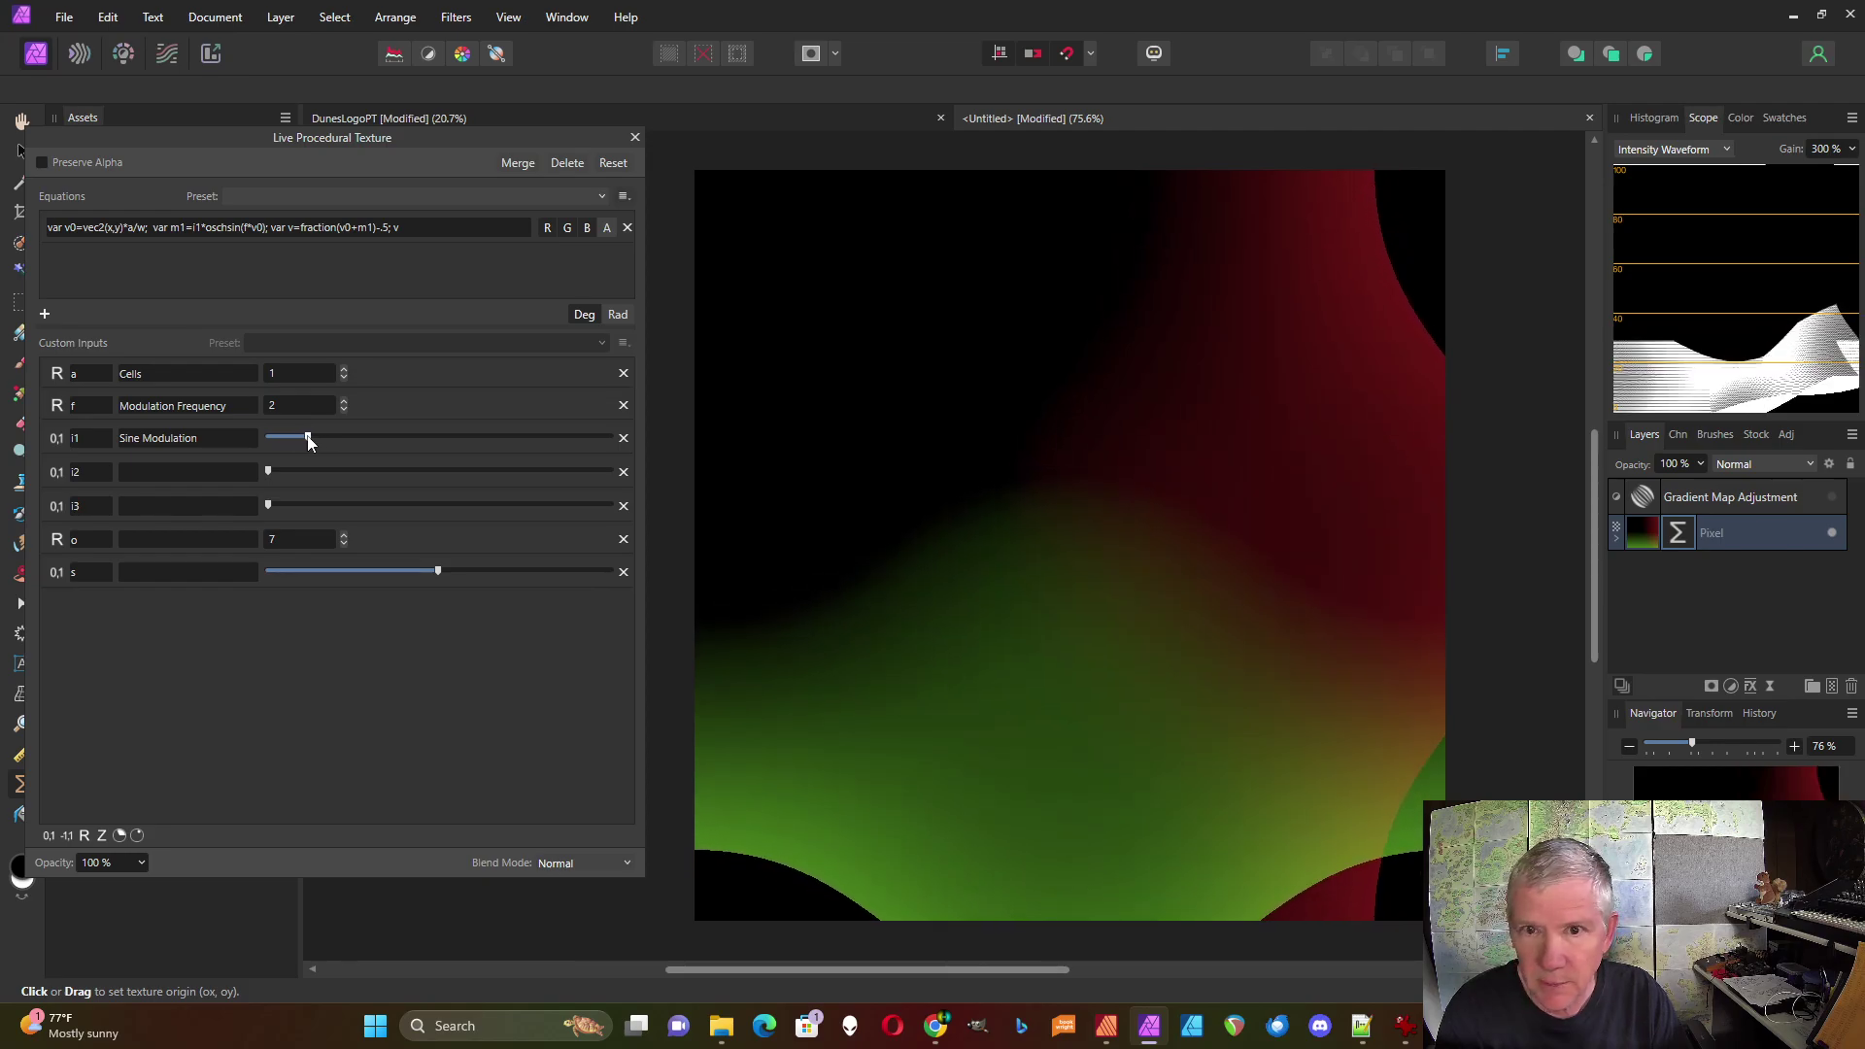
pyautogui.click(343, 369)
pyautogui.click(343, 369)
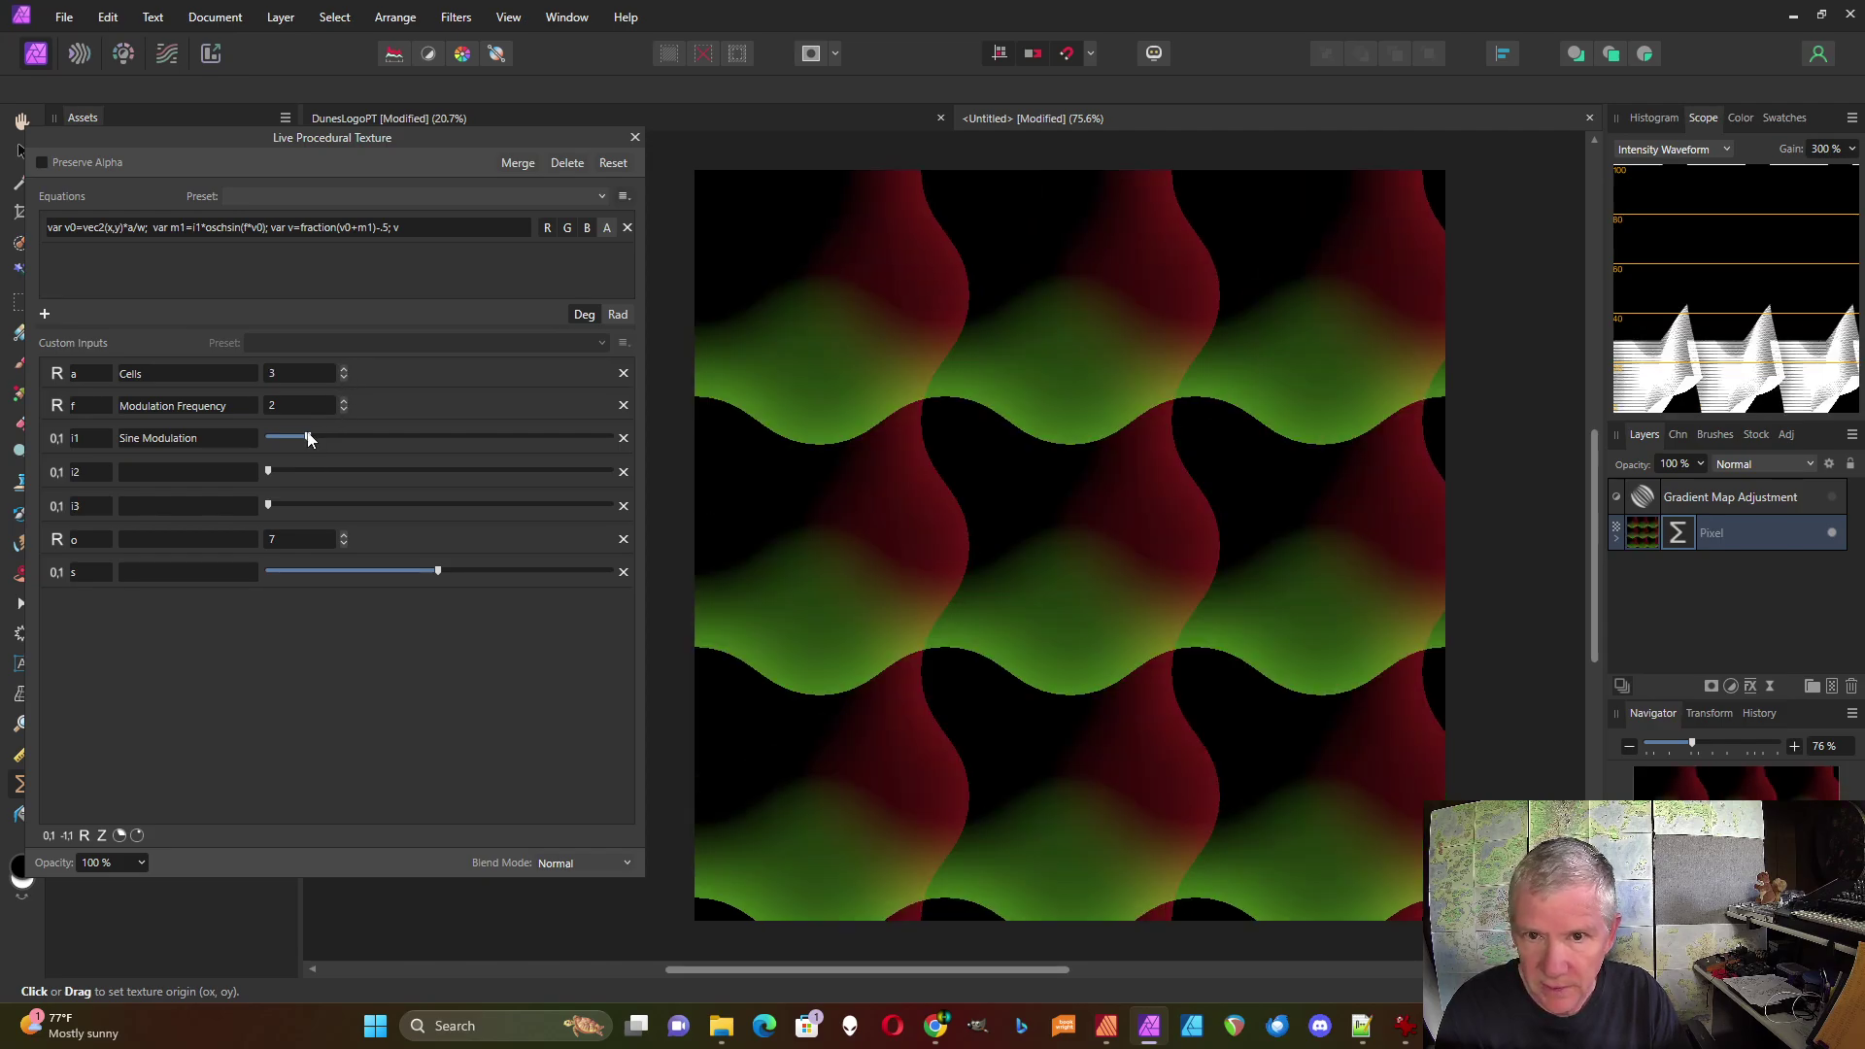
# Set Modulation Frequency to 8 and lower Sine Modulation to about a twentieth of its range
pyautogui.moveTo(309, 439)
pyautogui.mouseDown()
pyautogui.moveTo(645, 440)
pyautogui.moveTo(306, 449)
pyautogui.mouseUp()
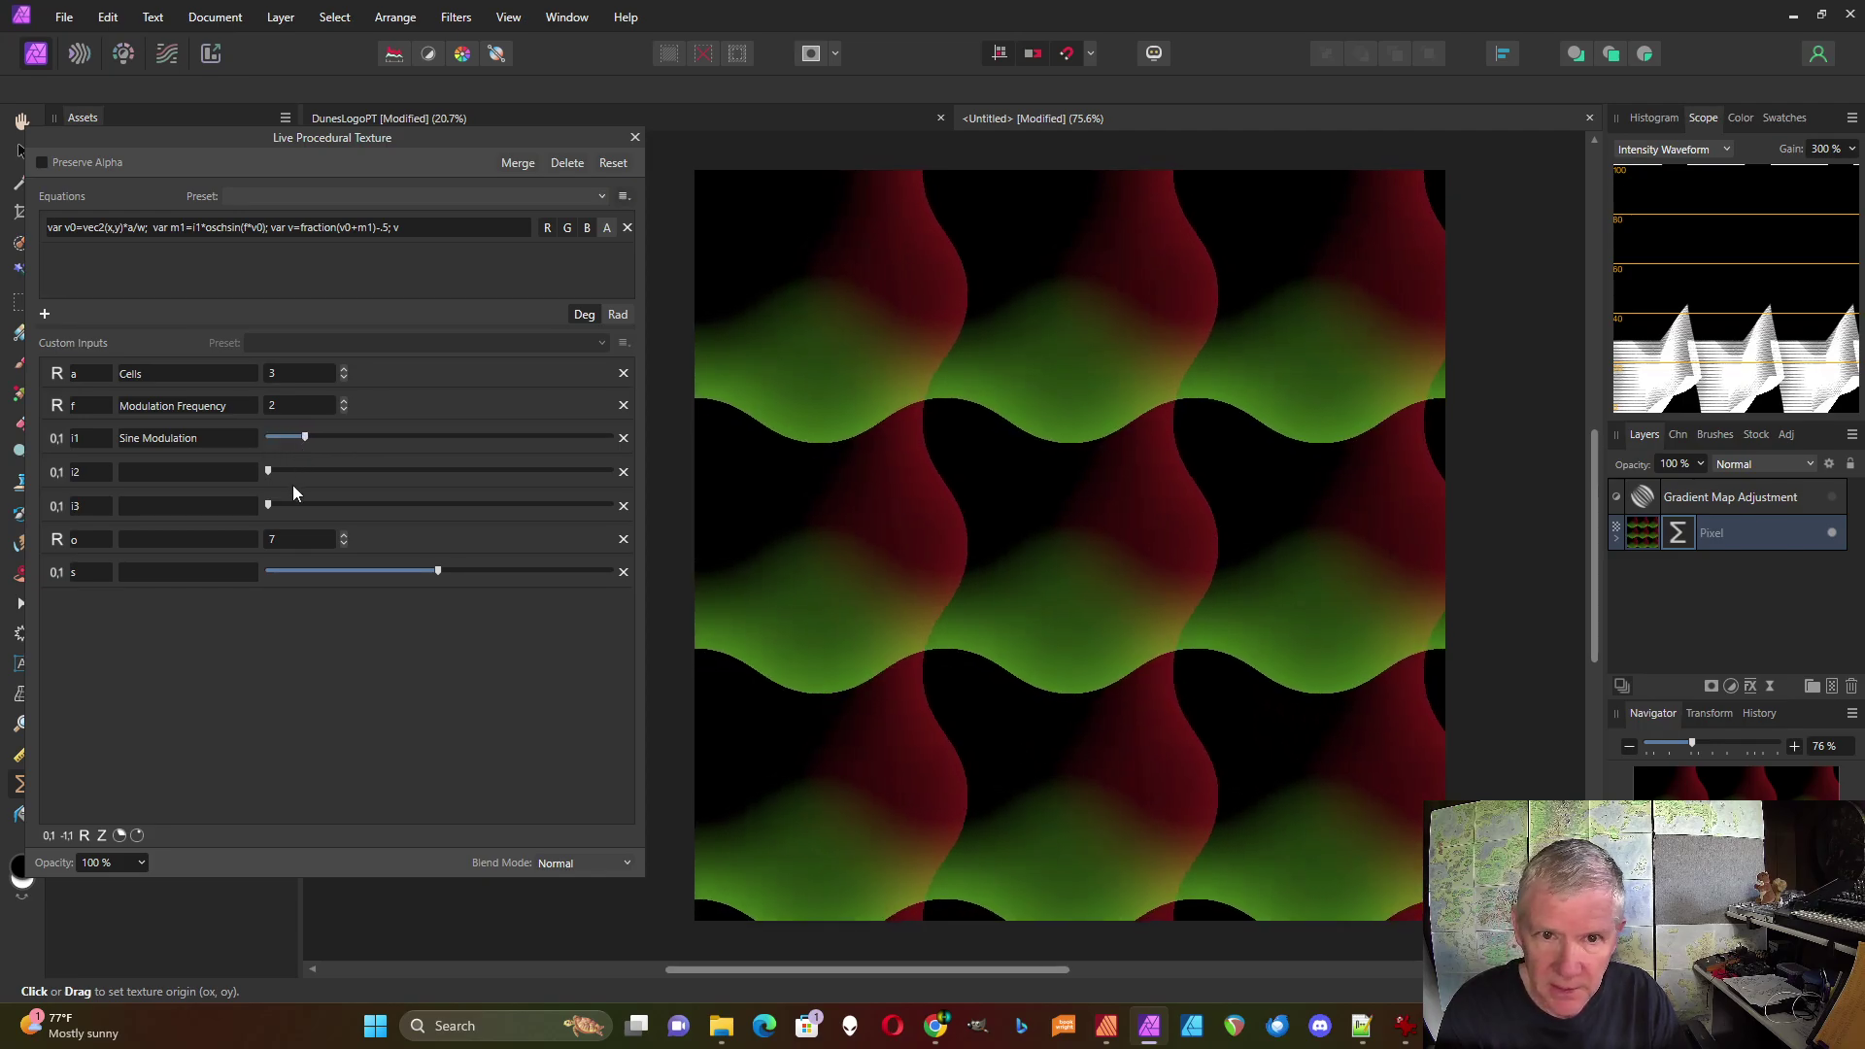
pyautogui.click(343, 401)
pyautogui.click(343, 400)
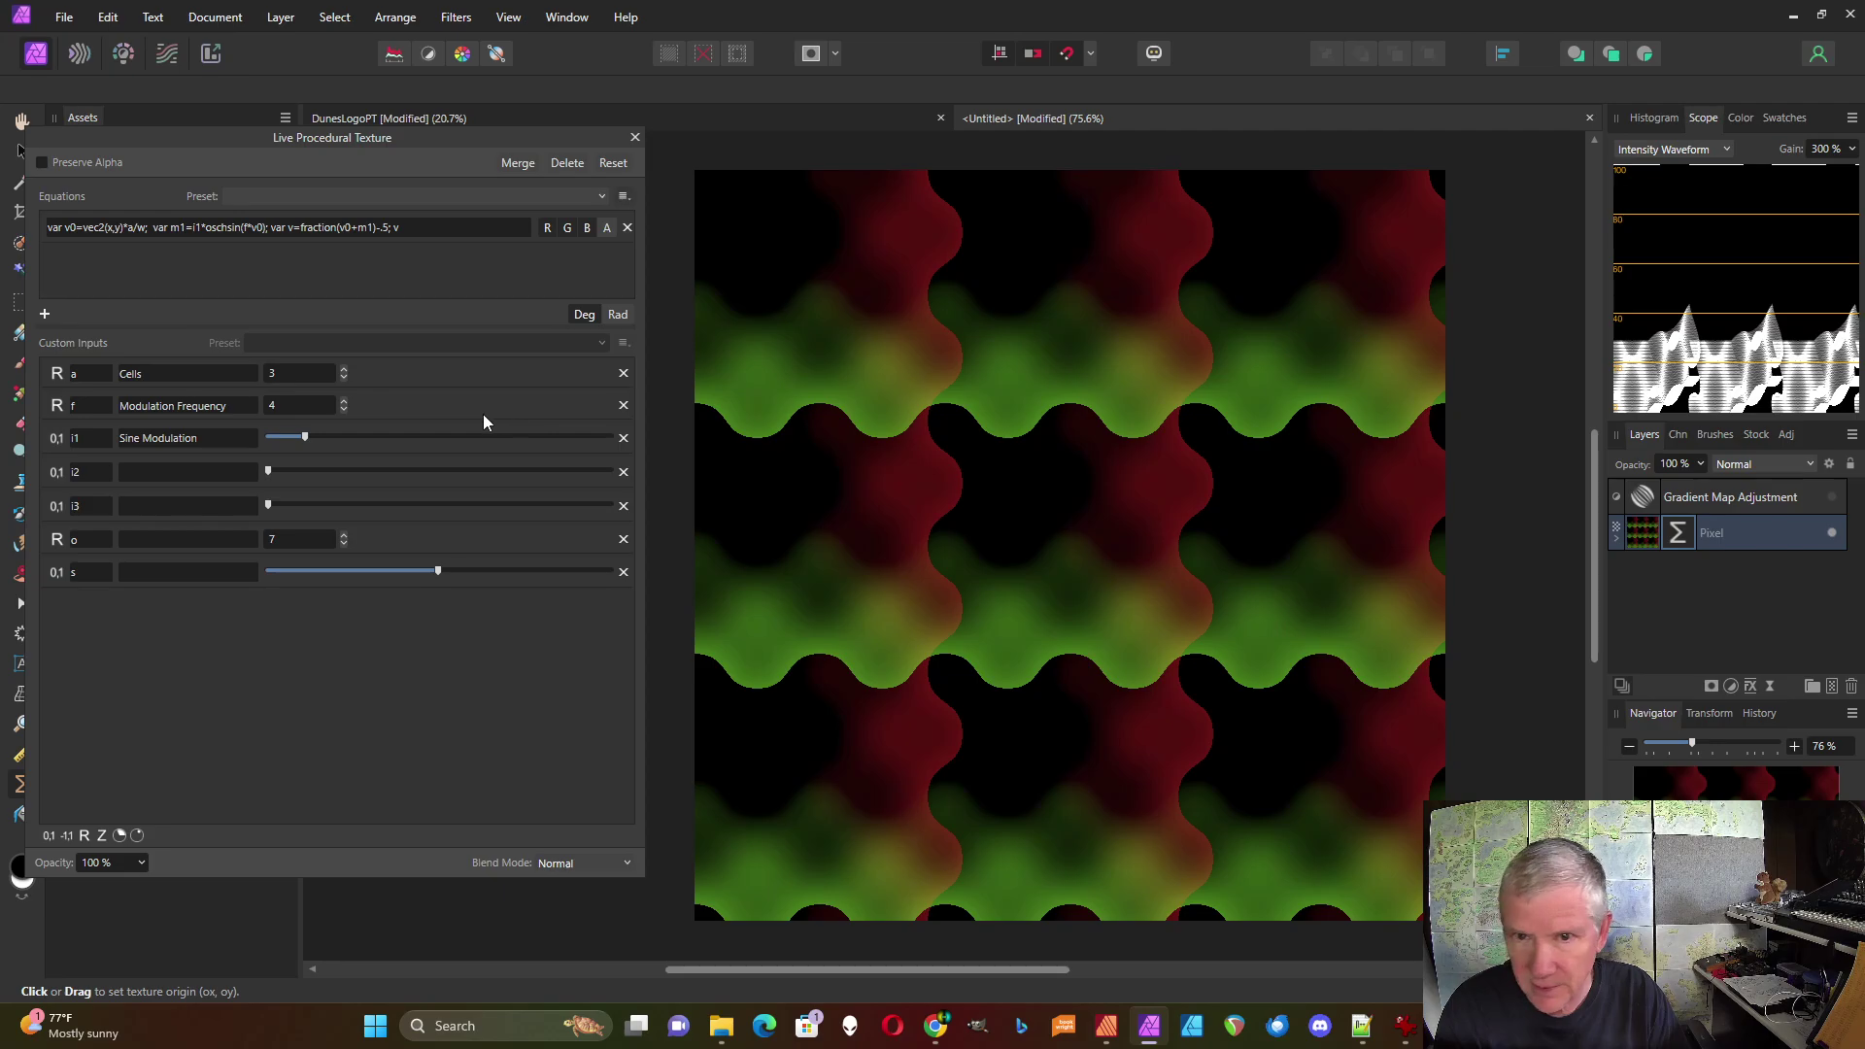
pyautogui.moveTo(304, 442); pyautogui.dragTo(286, 442)
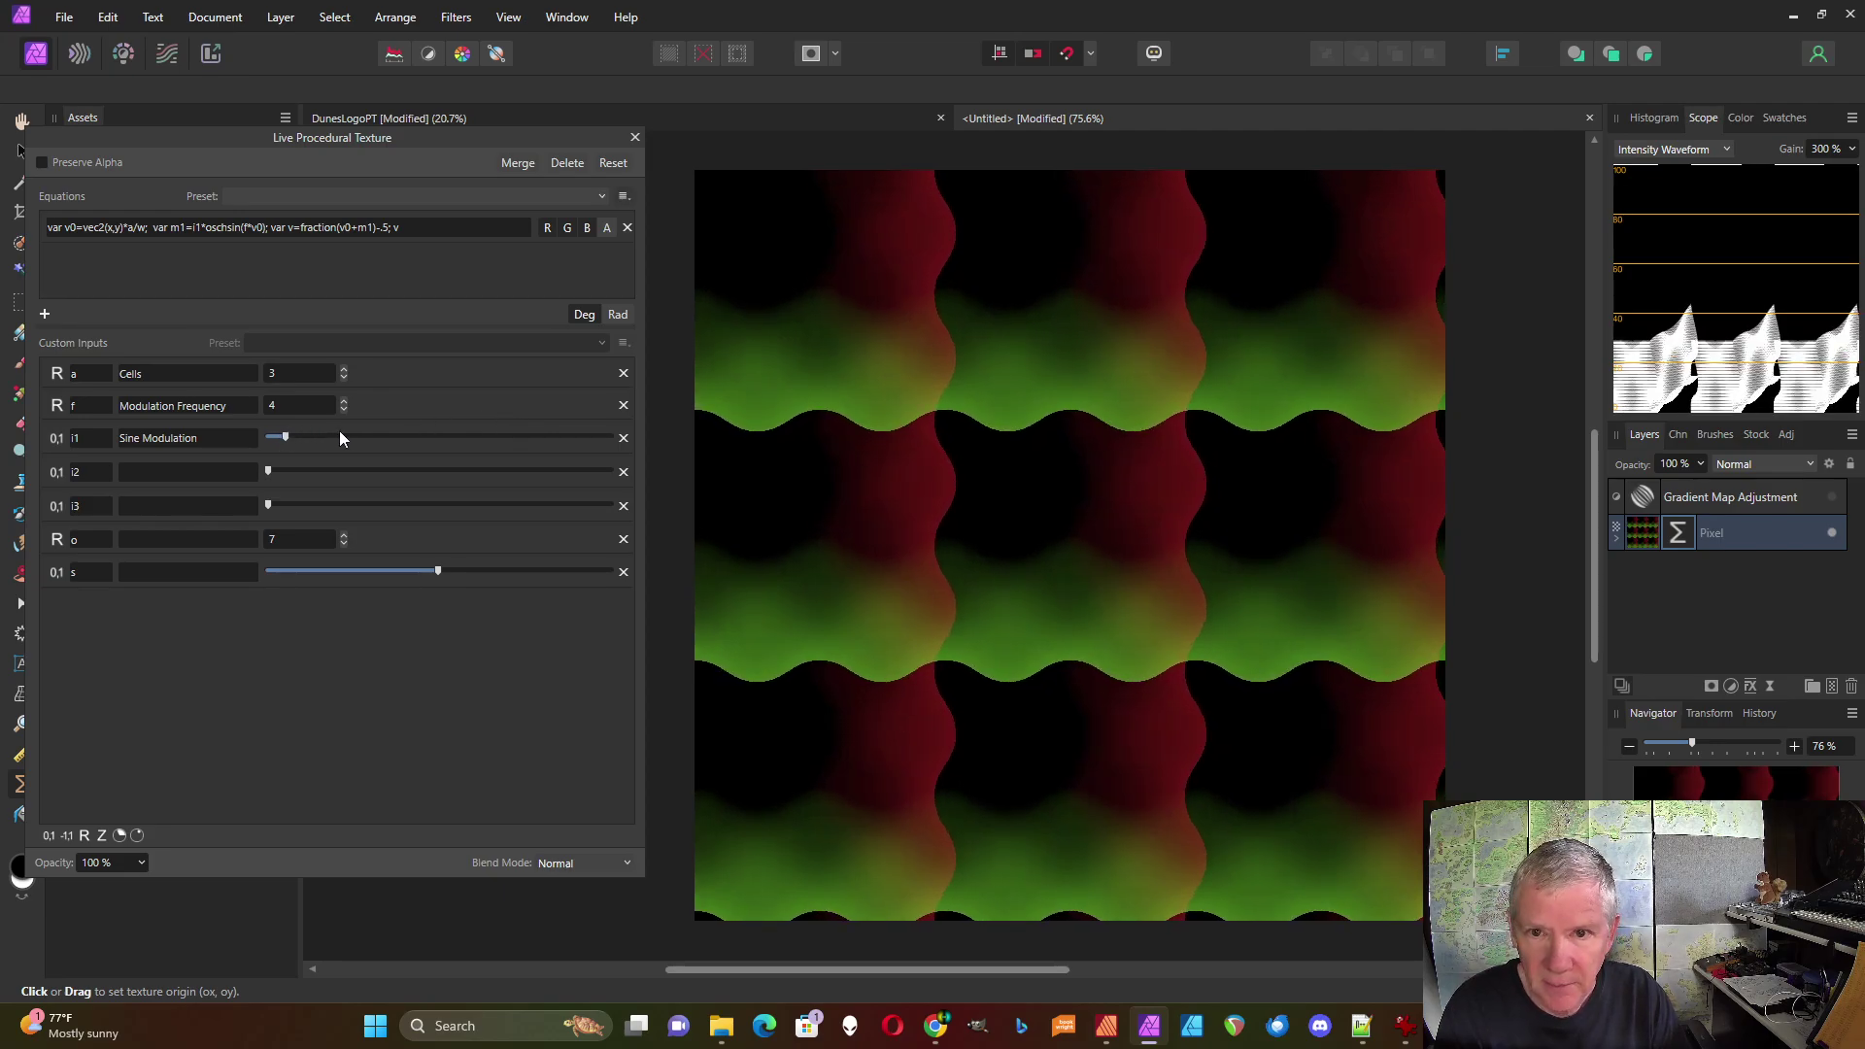
pyautogui.click(343, 401)
pyautogui.click(343, 401)
pyautogui.click(343, 401)
pyautogui.click(343, 401)
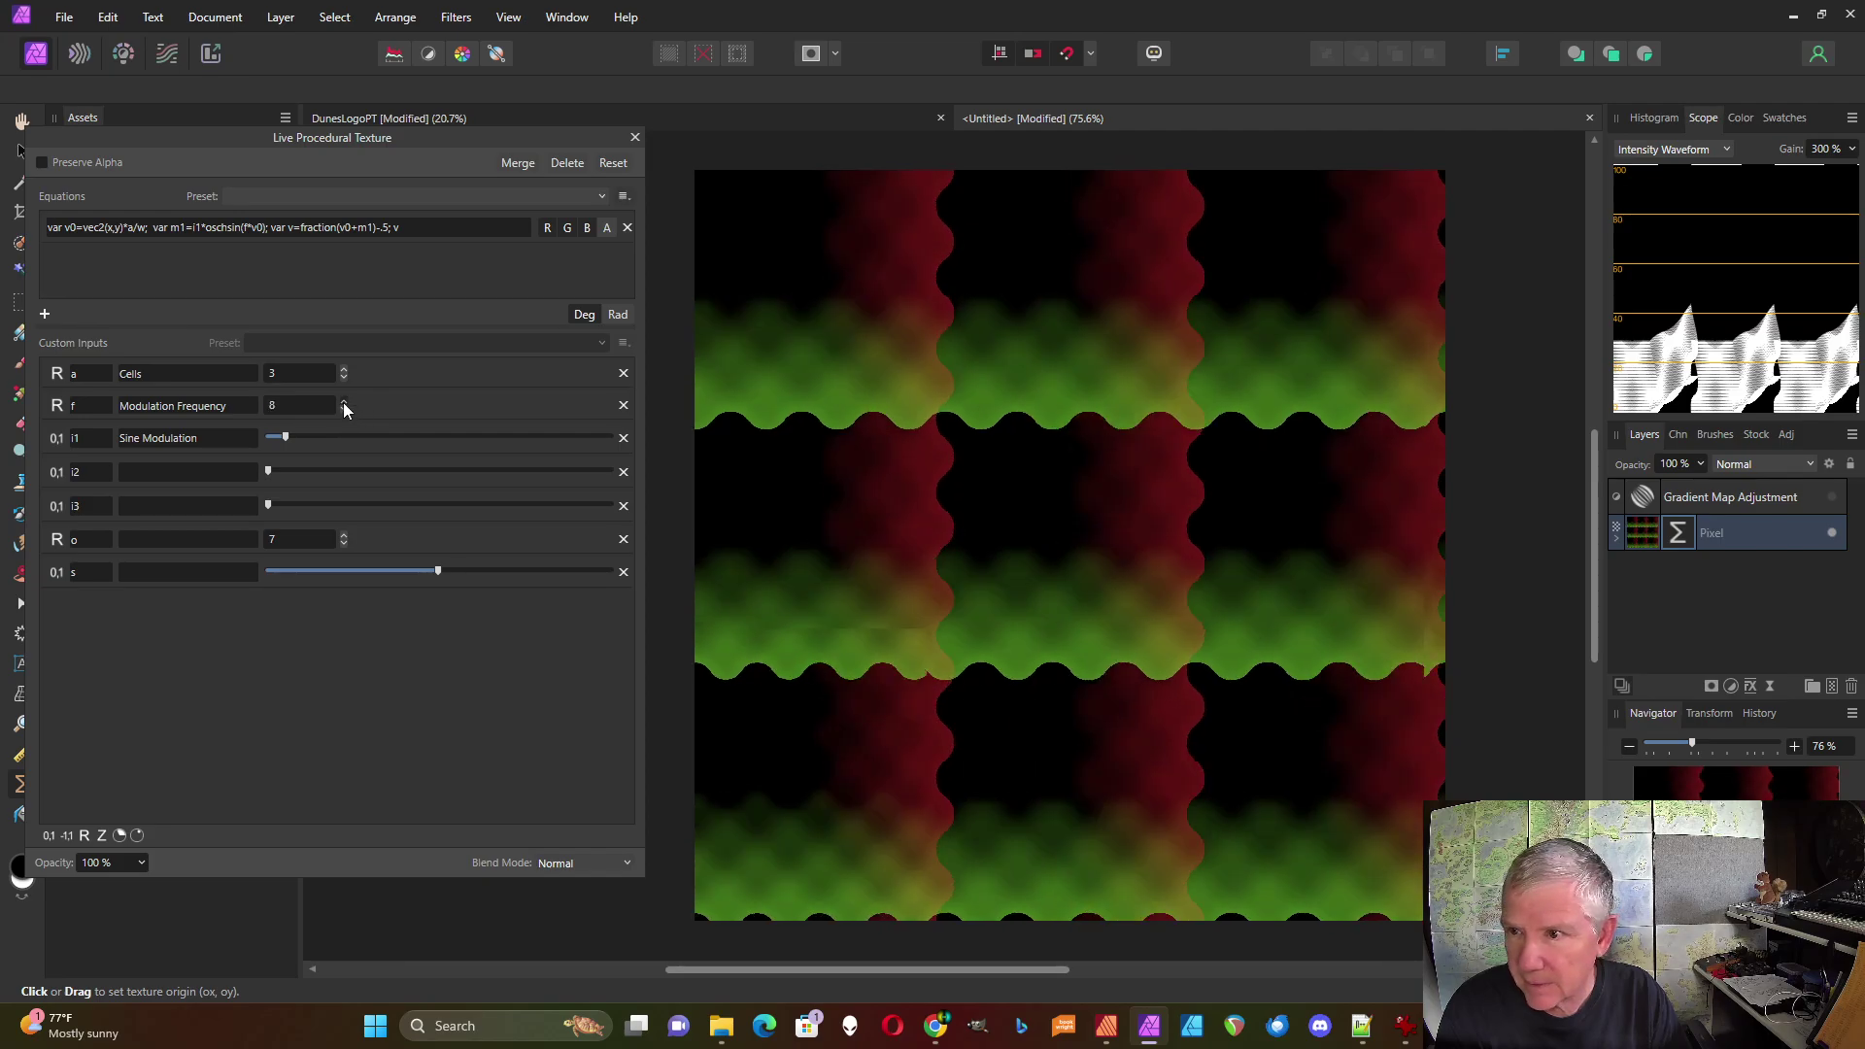
# Lower Sine Modulation to zero and set Modulation Frequency to 6
pyautogui.moveTo(286, 438)
pyautogui.mouseDown()
pyautogui.moveTo(342, 439)
pyautogui.moveTo(259, 434)
pyautogui.mouseUp()
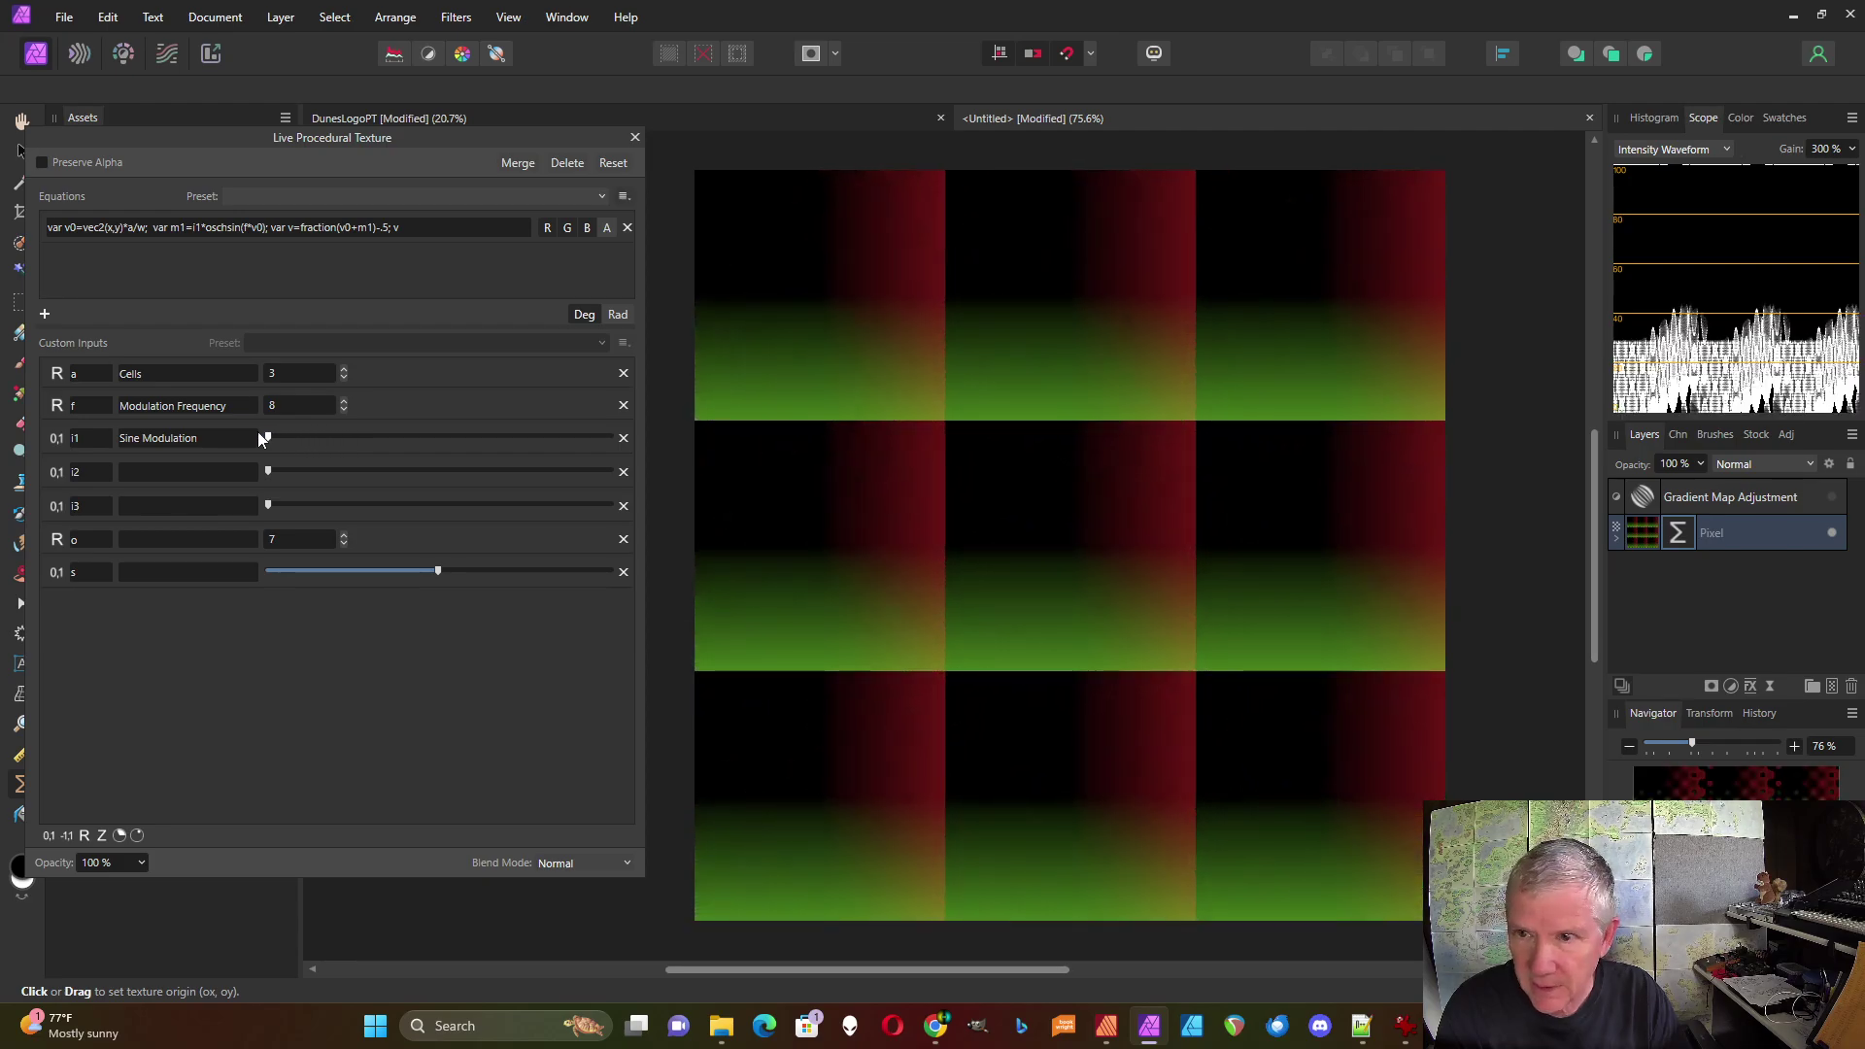
pyautogui.click(342, 412)
pyautogui.click(342, 412)
# Give the custom input i2 the description "Noise"
pyautogui.click(181, 472)
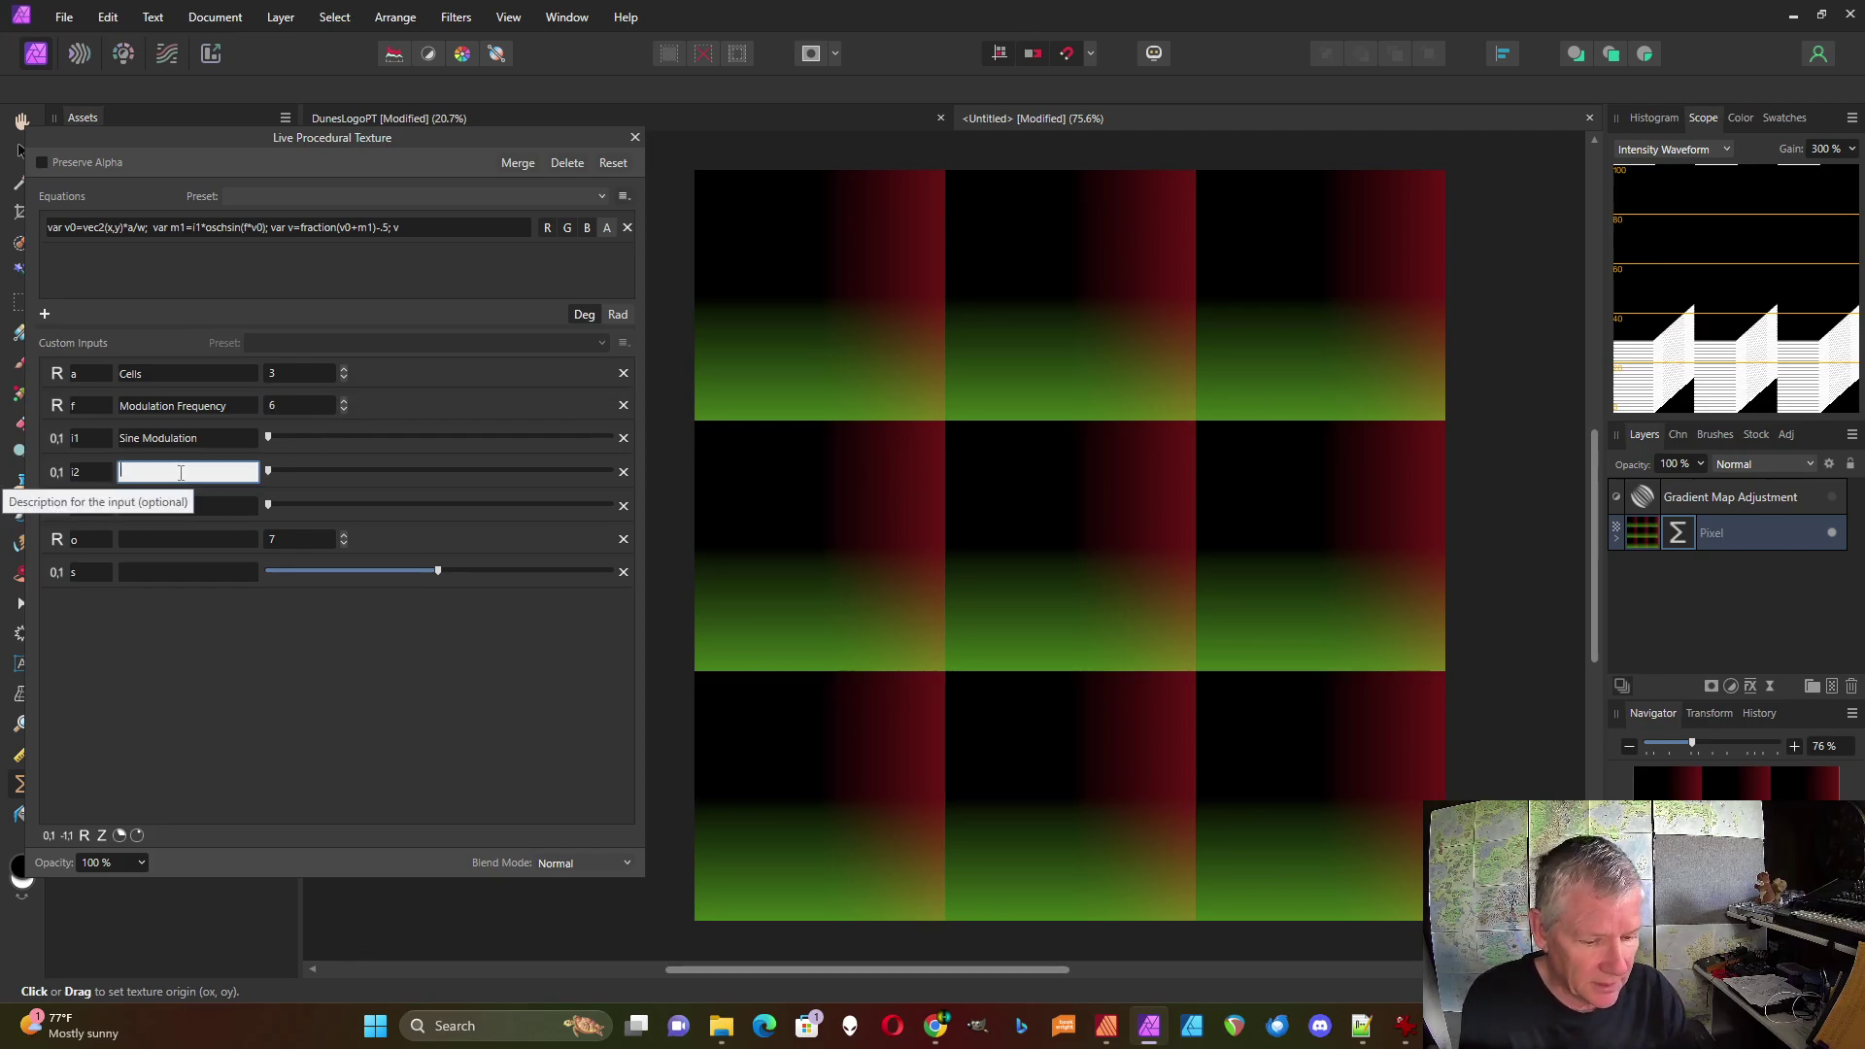
pyautogui.write('Noise')
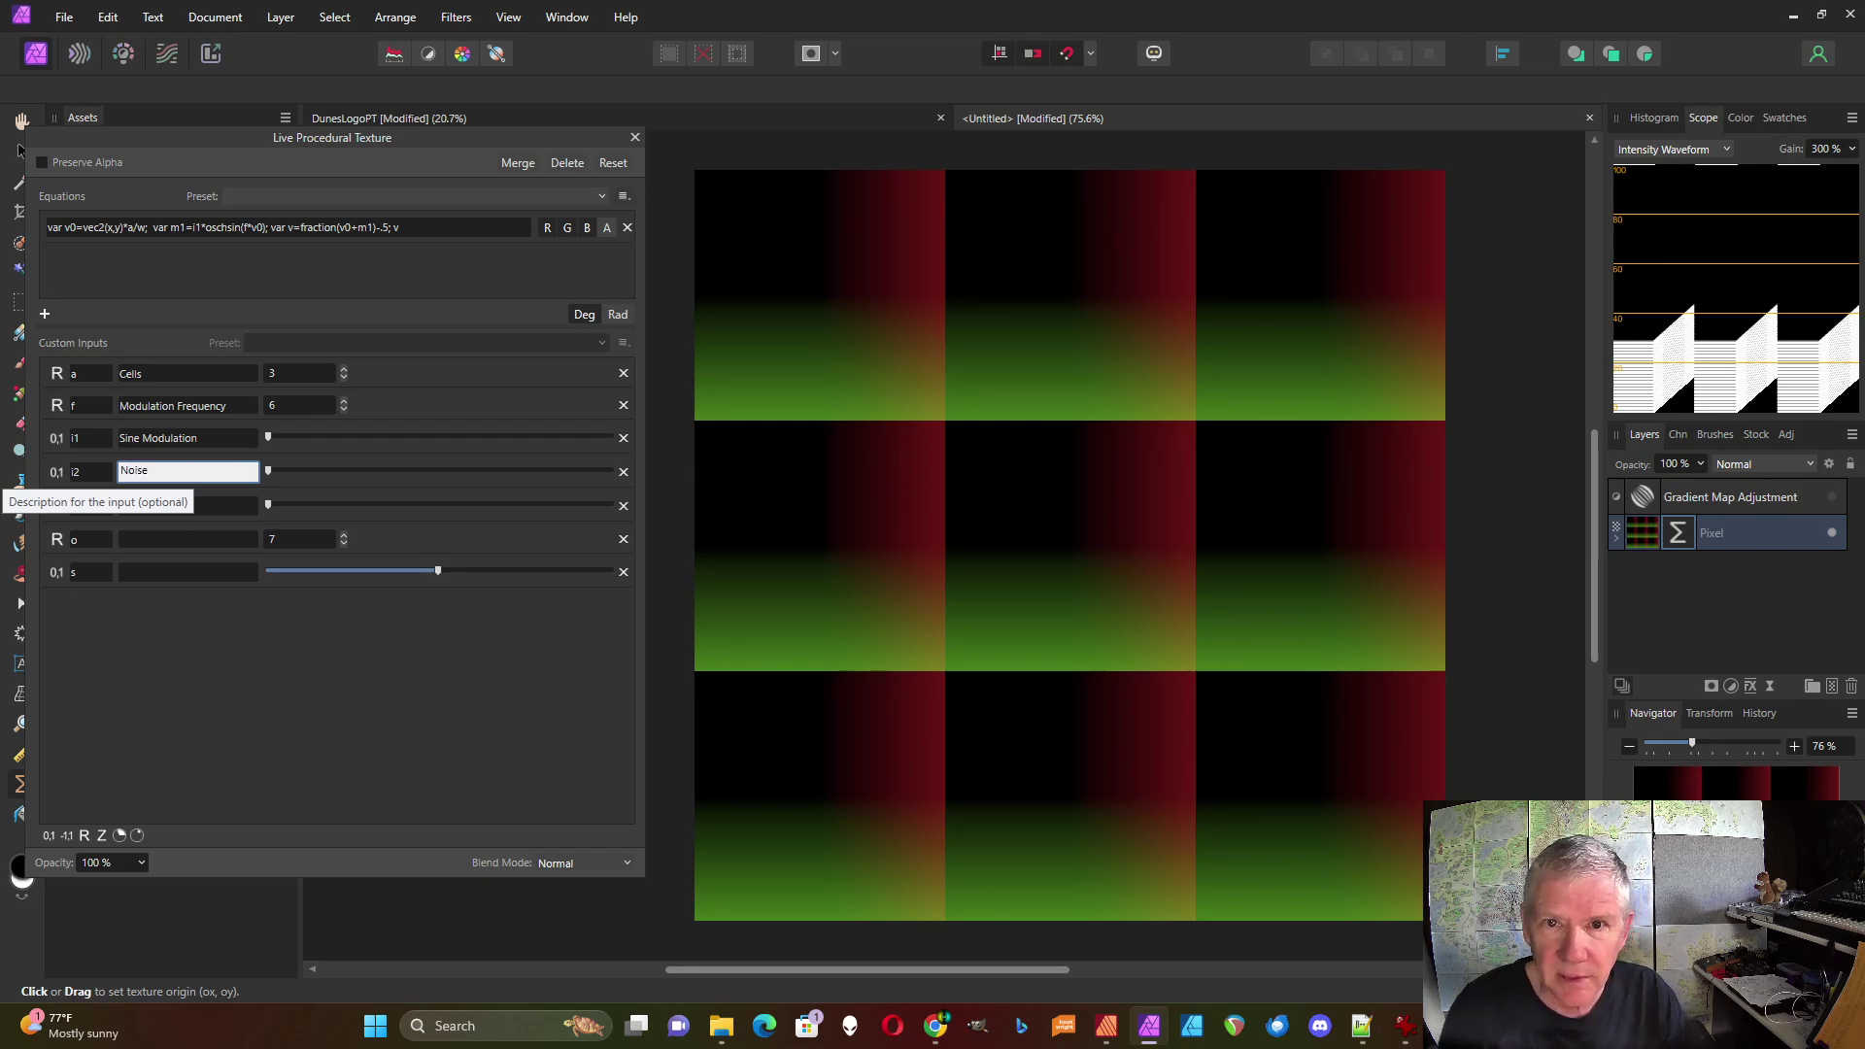
pyautogui.press('Return')
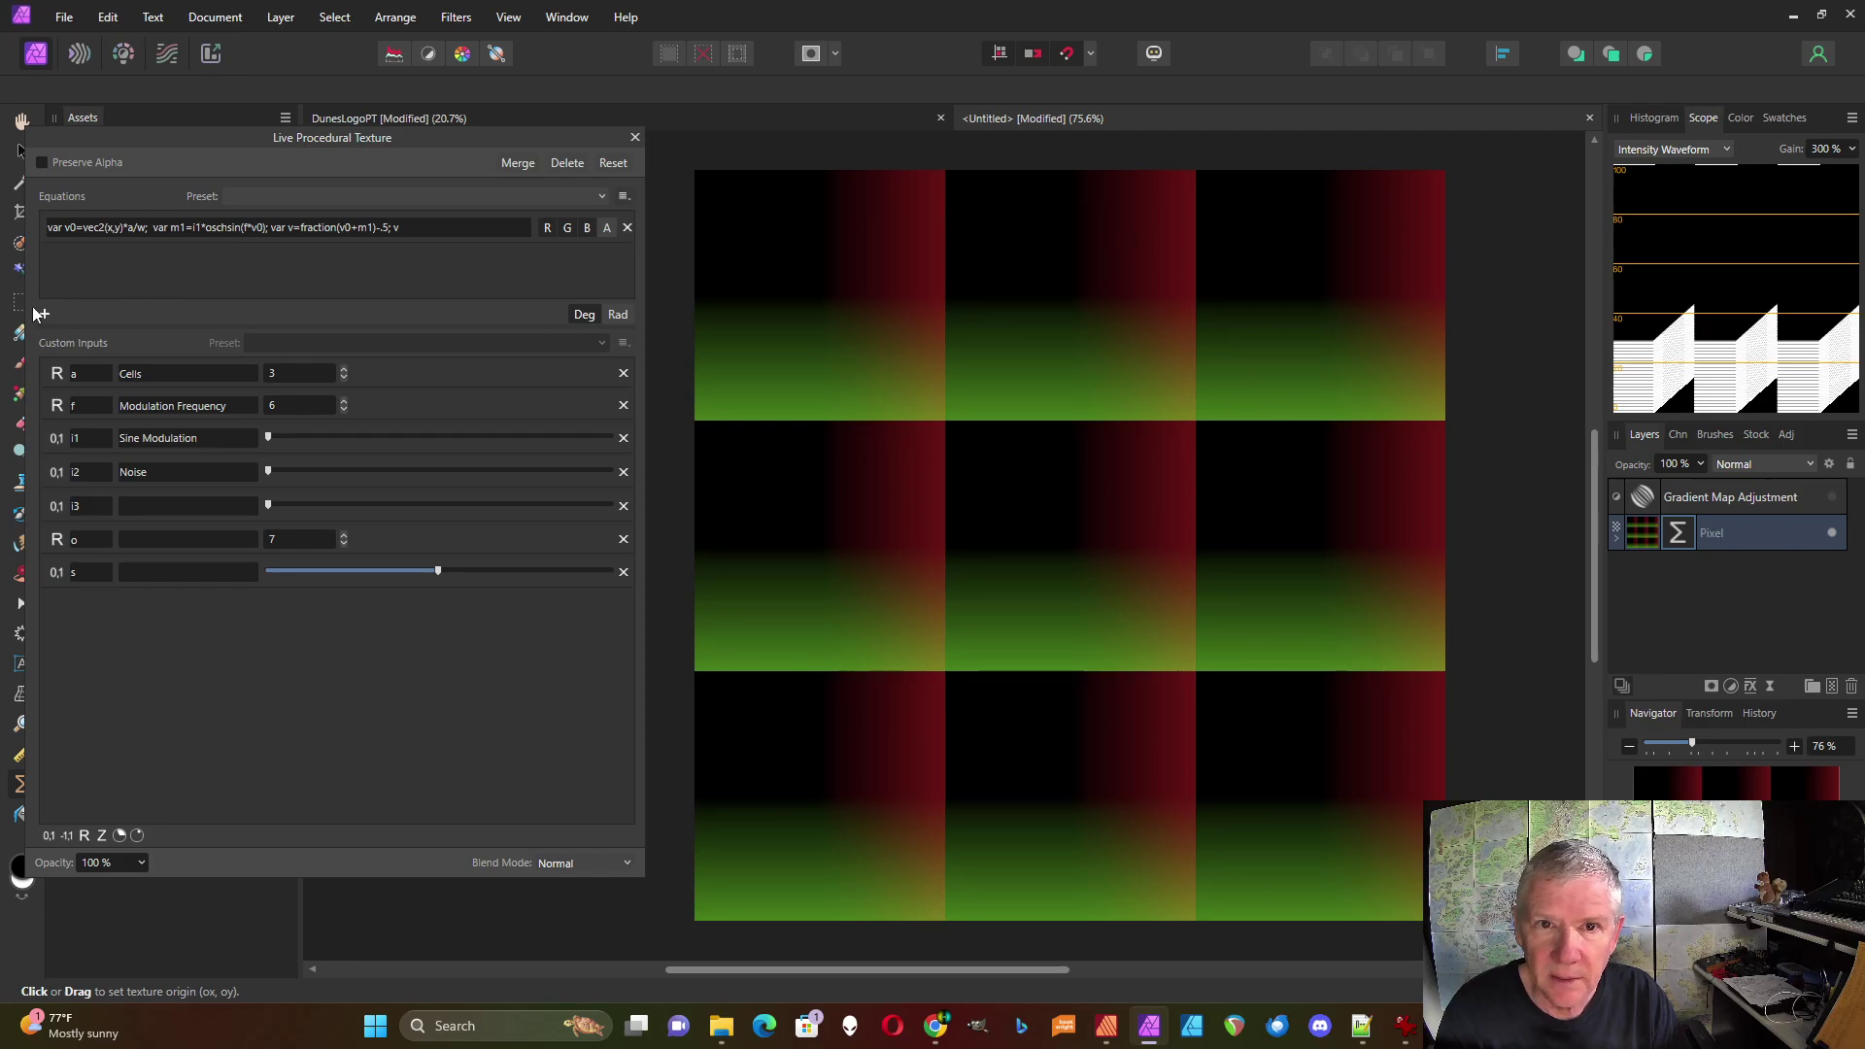
# Insert "var m2=i2*dir(v0);" before the definition of v and add +m2 inside the fraction function
pyautogui.hotkey('alt', 'Tab')
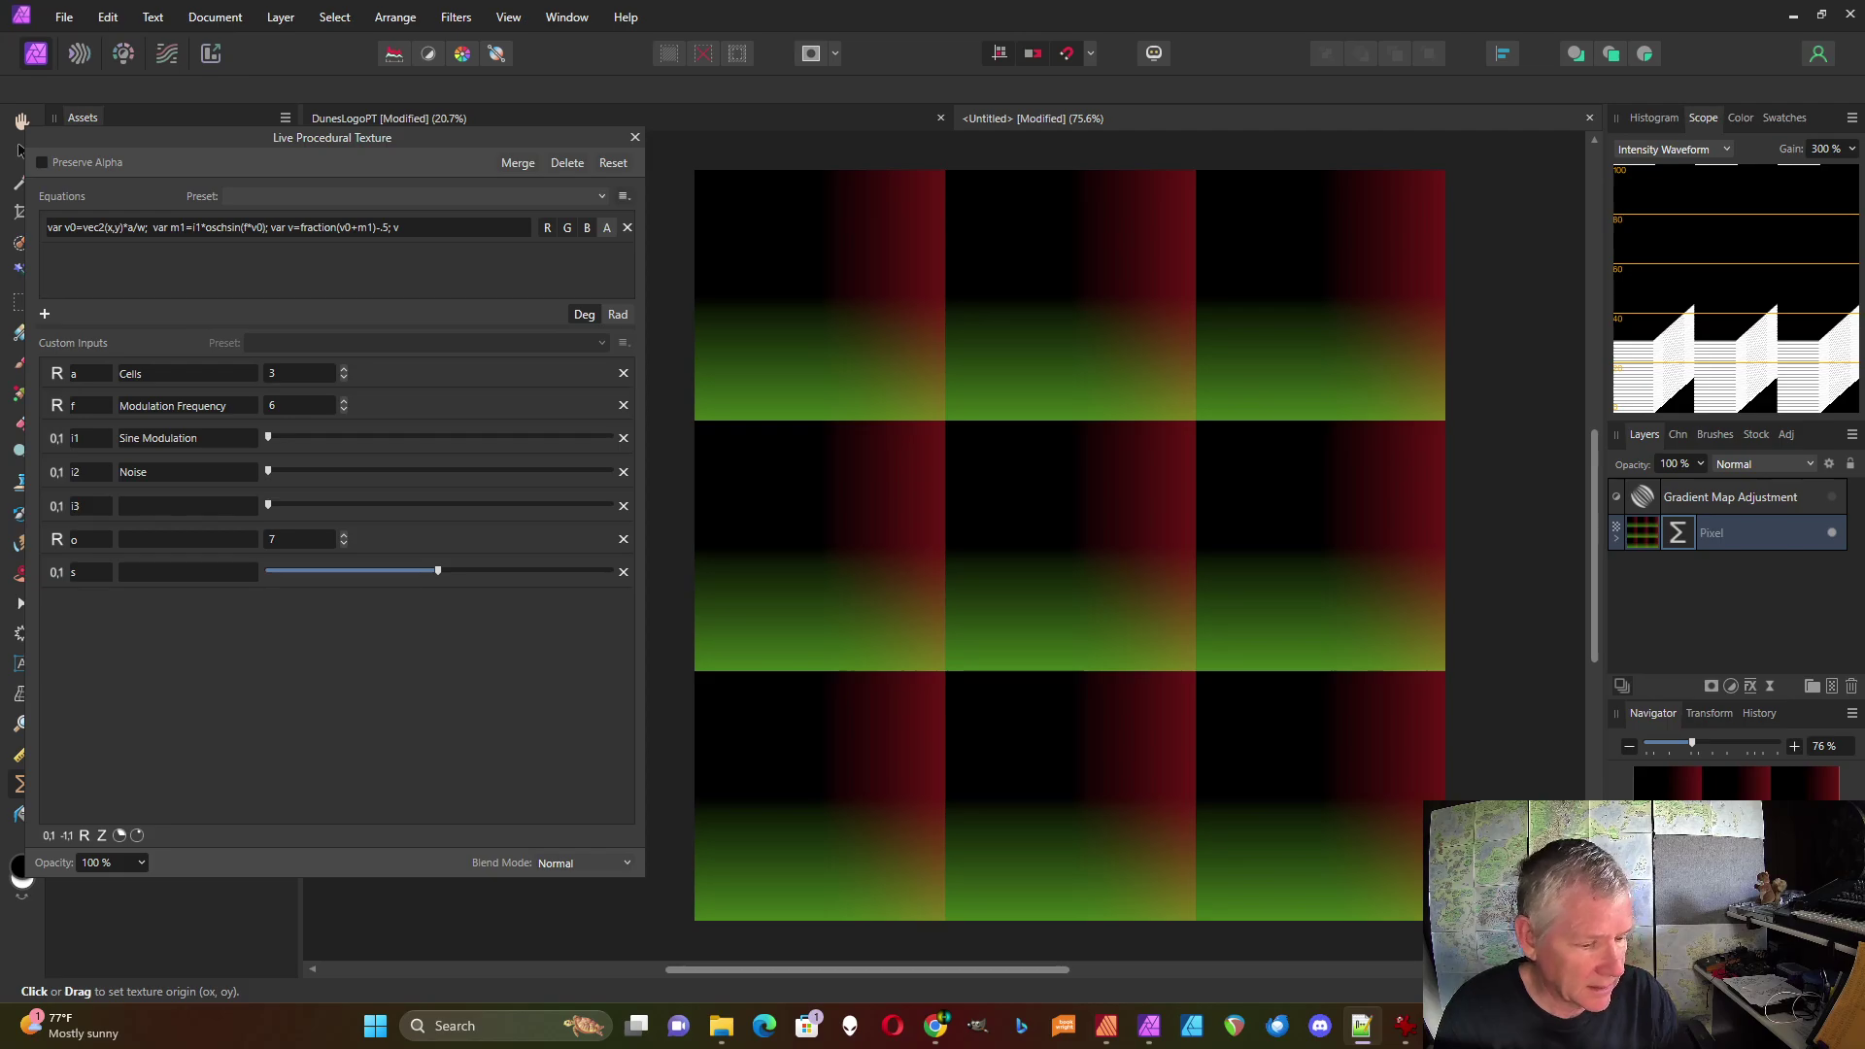
pyautogui.click(277, 228)
pyautogui.click(272, 227)
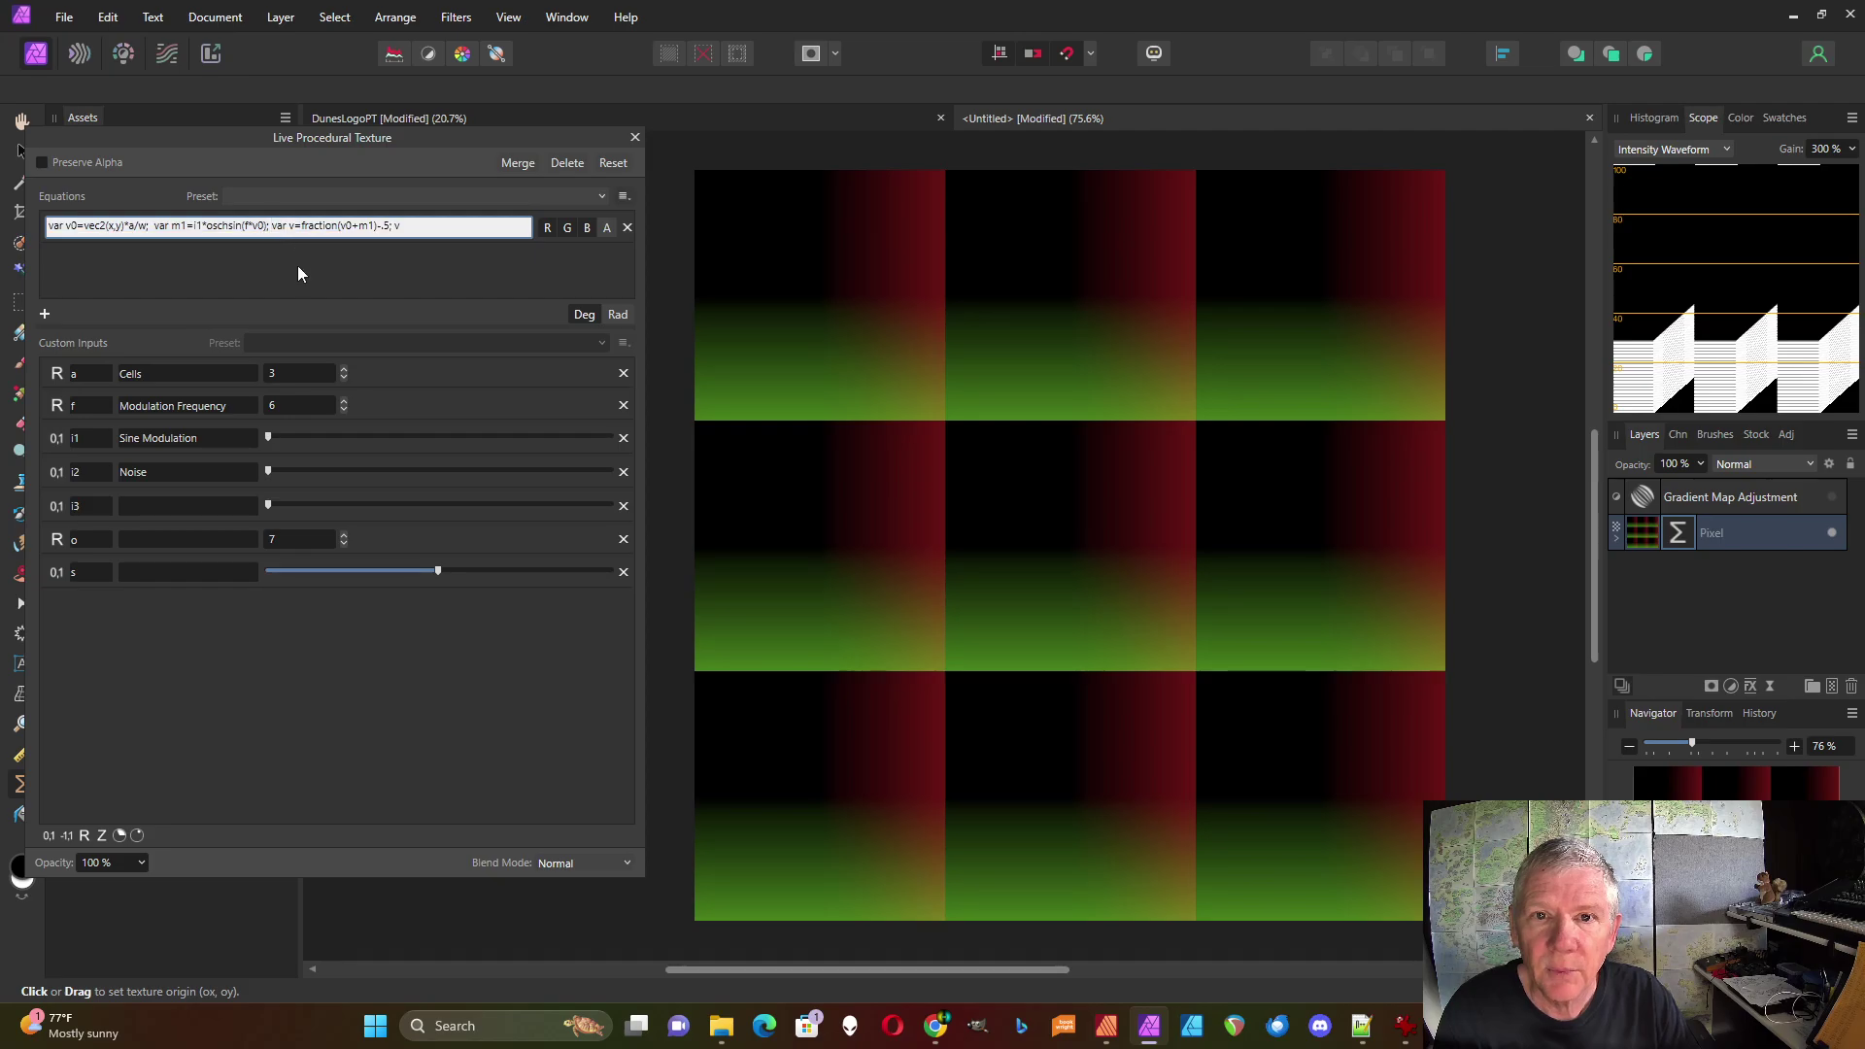
pyautogui.write('var m2=i2*dir(v0);')
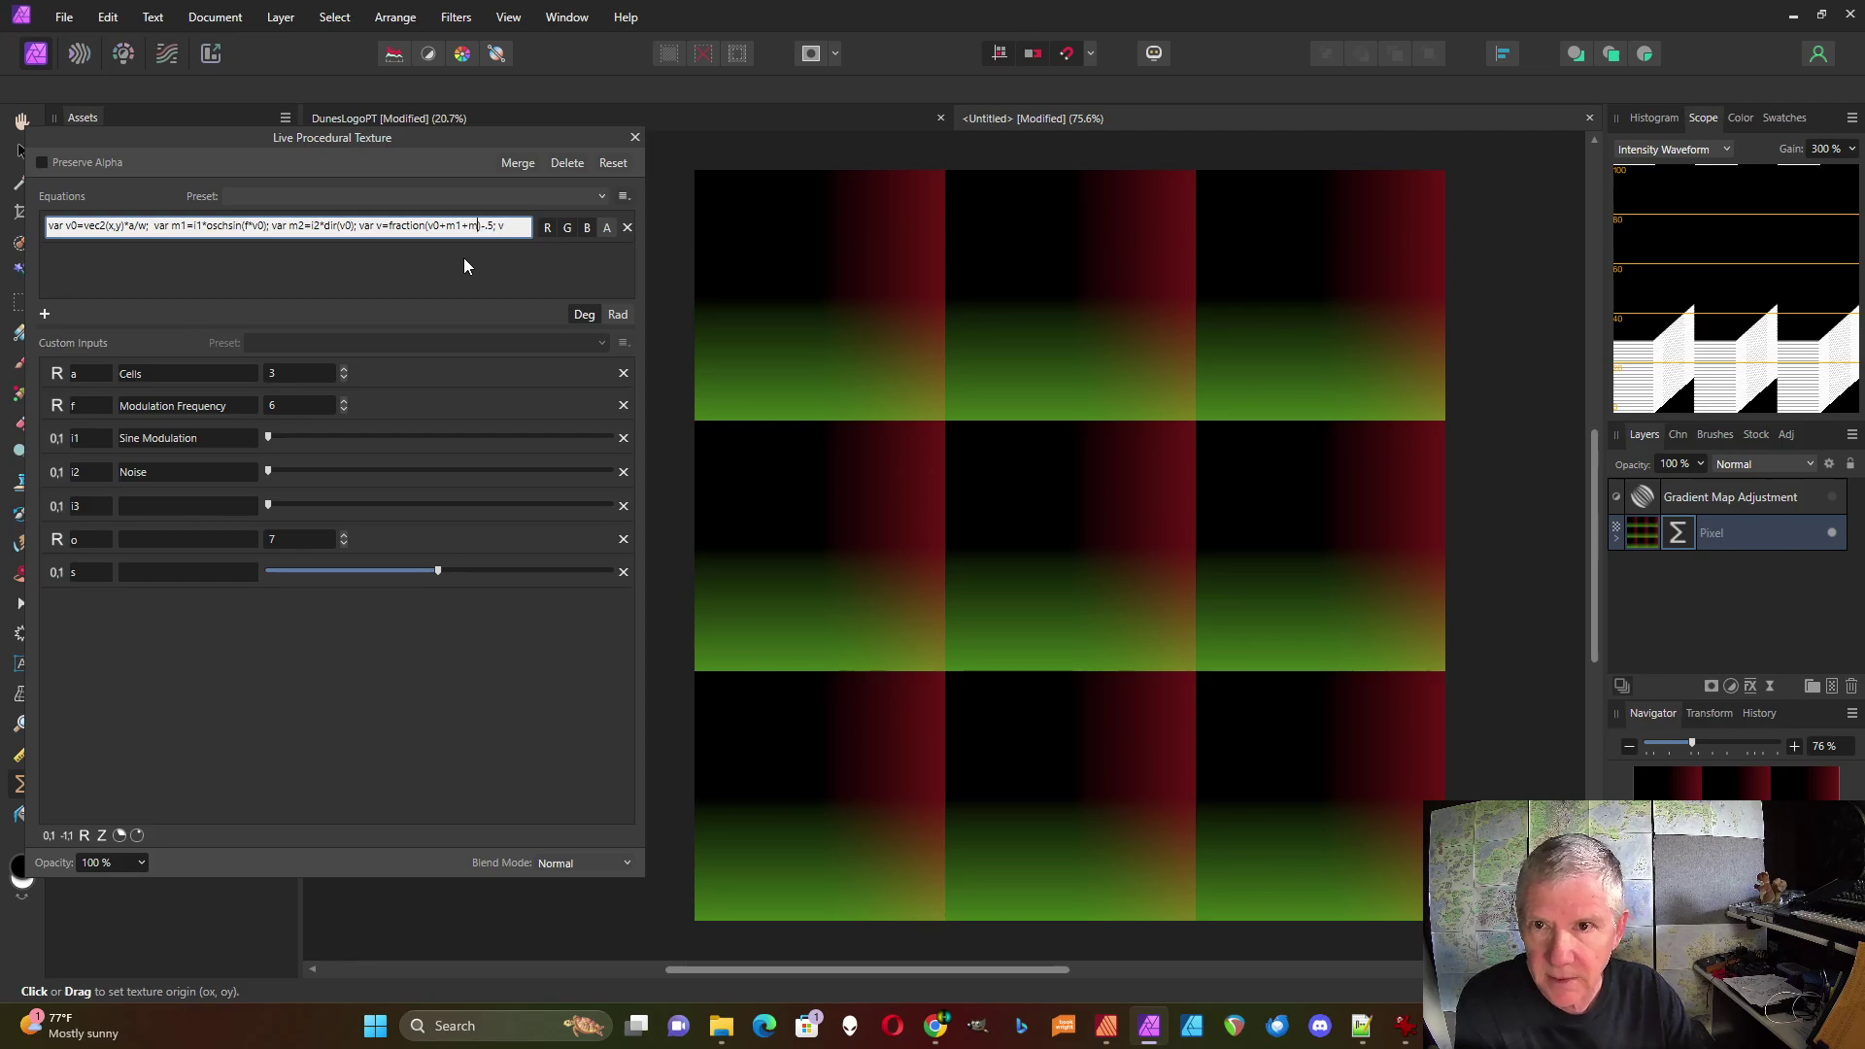
pyautogui.press('Return')
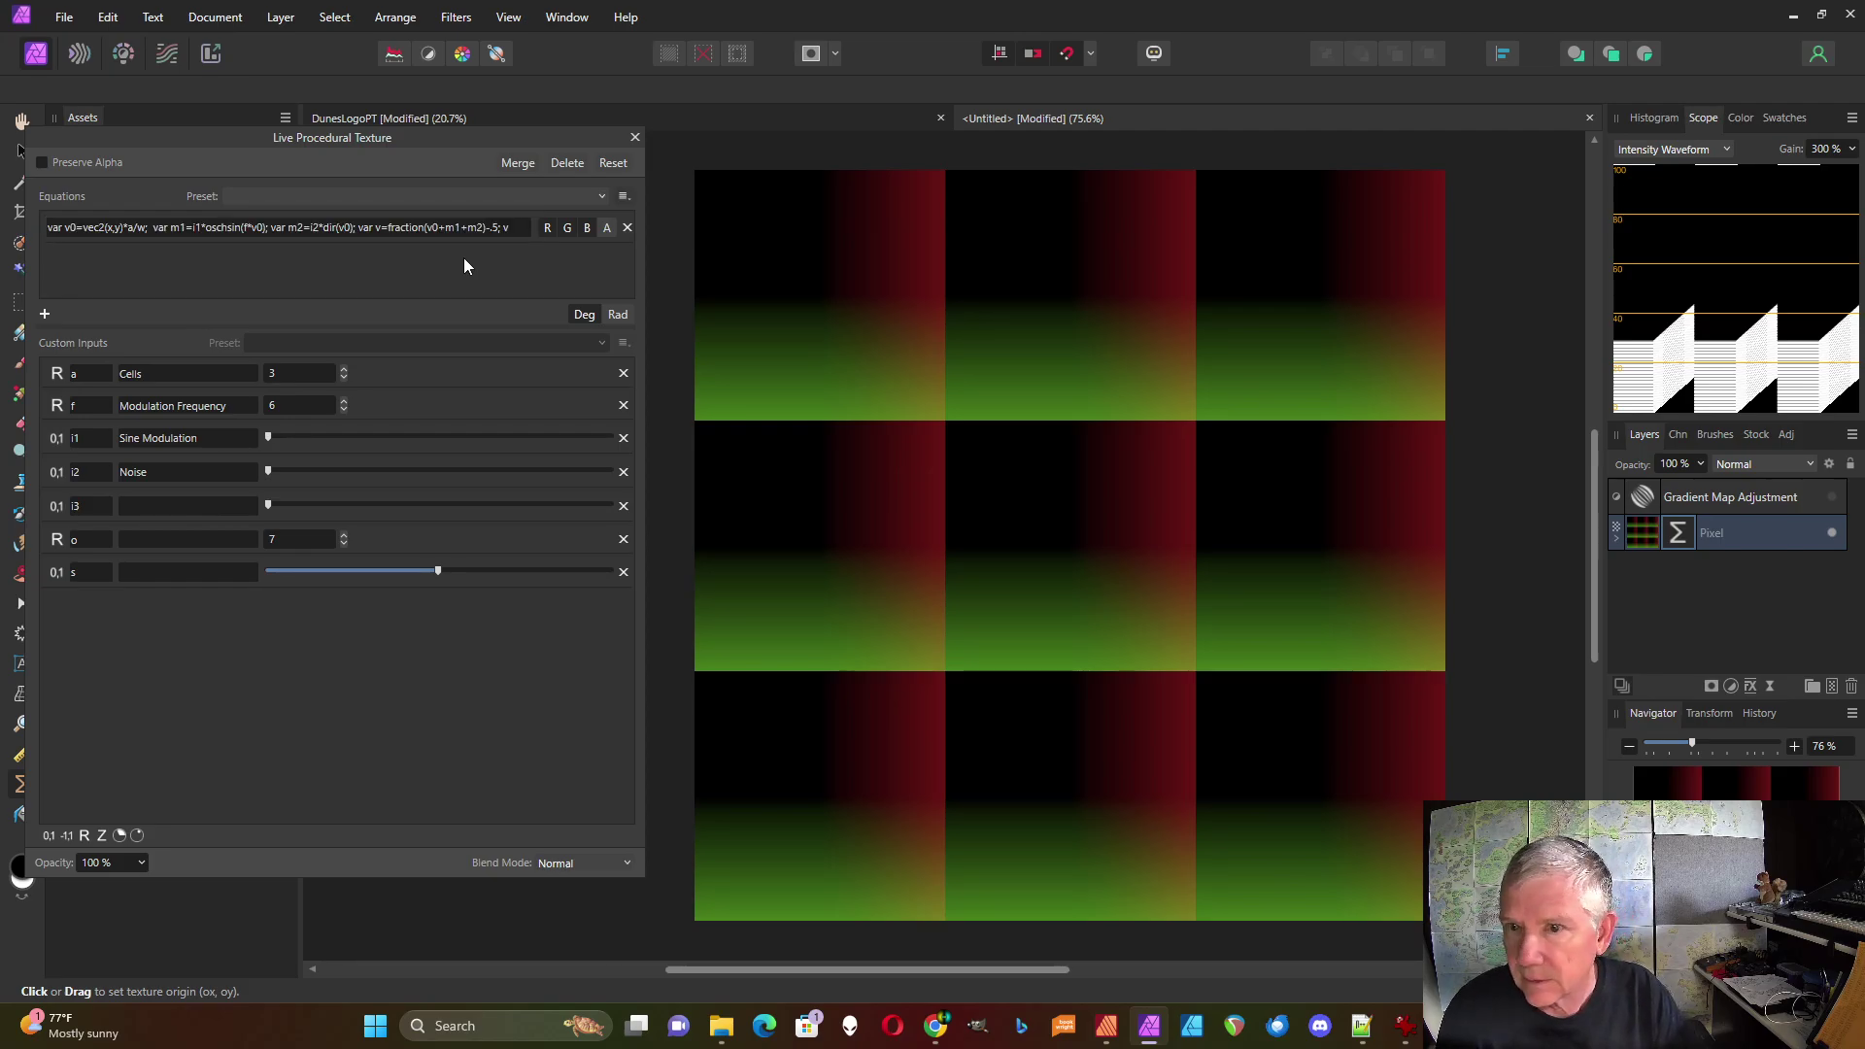
# Raise the Noise input to a little over two fifths of its range
pyautogui.click(167, 507)
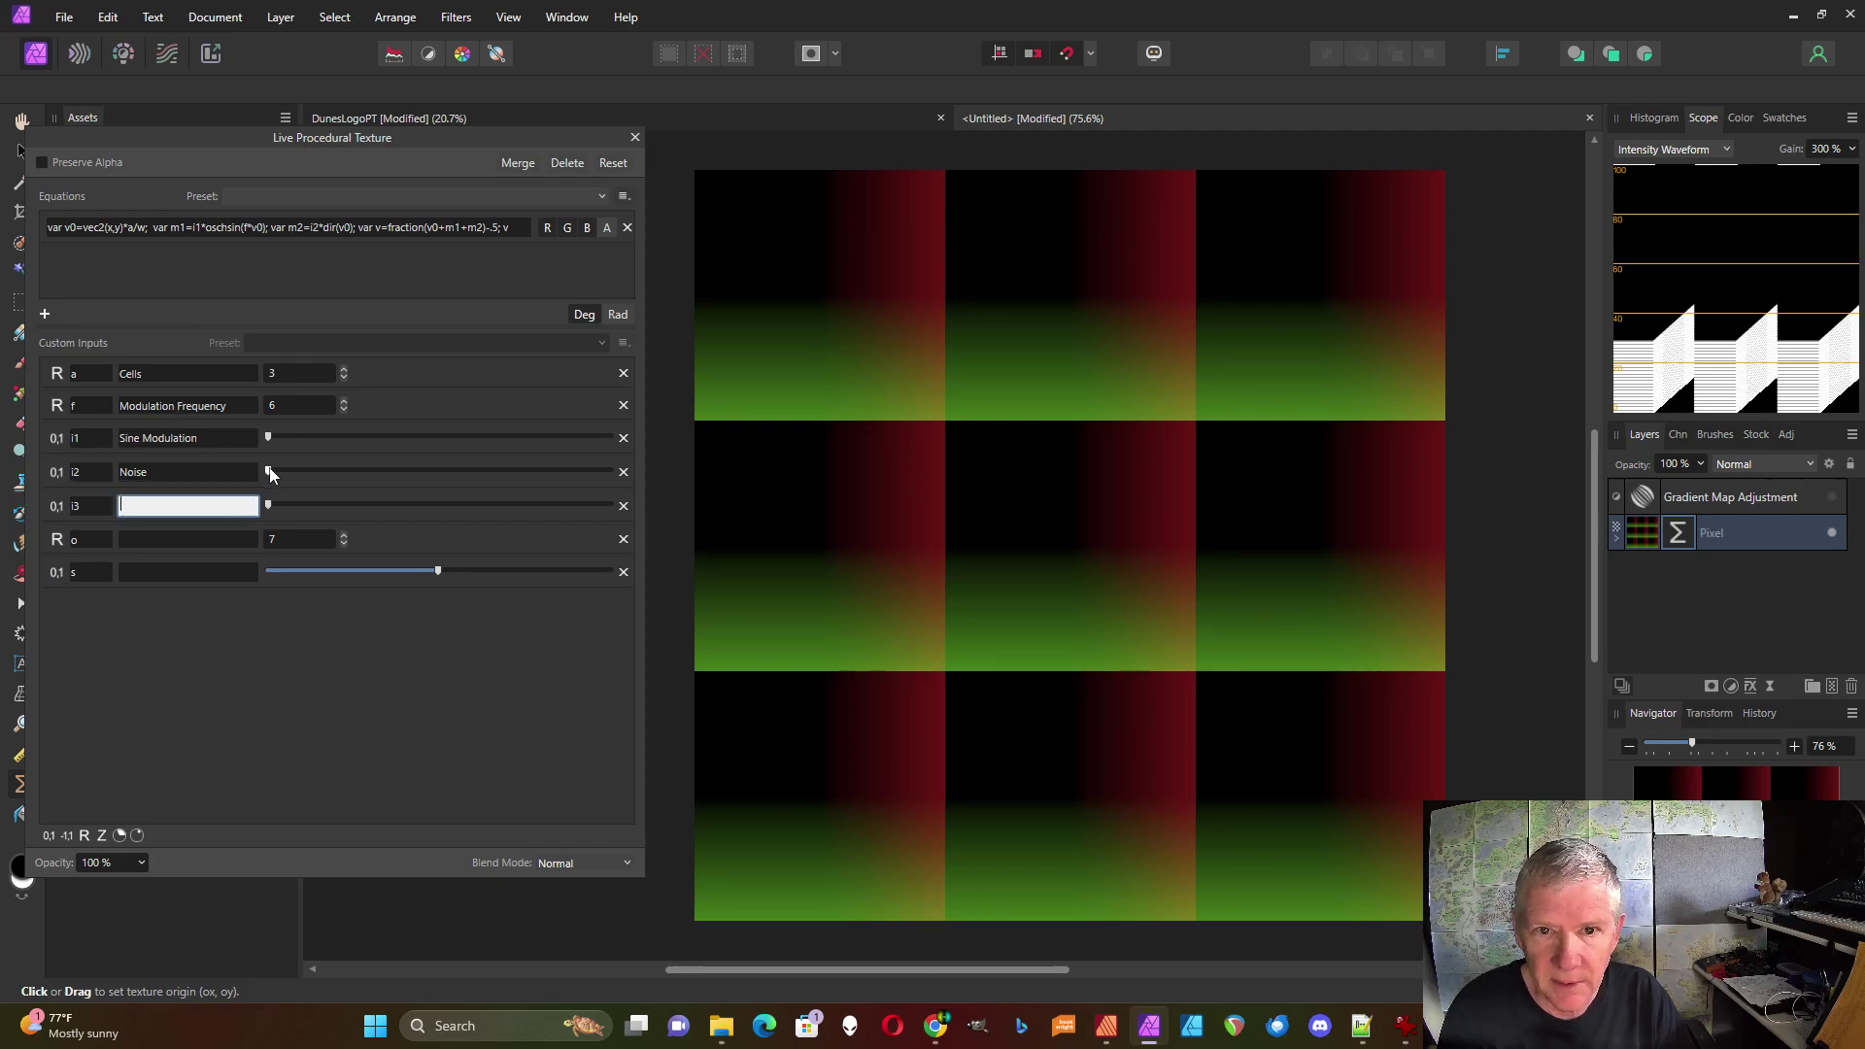
pyautogui.click(215, 474)
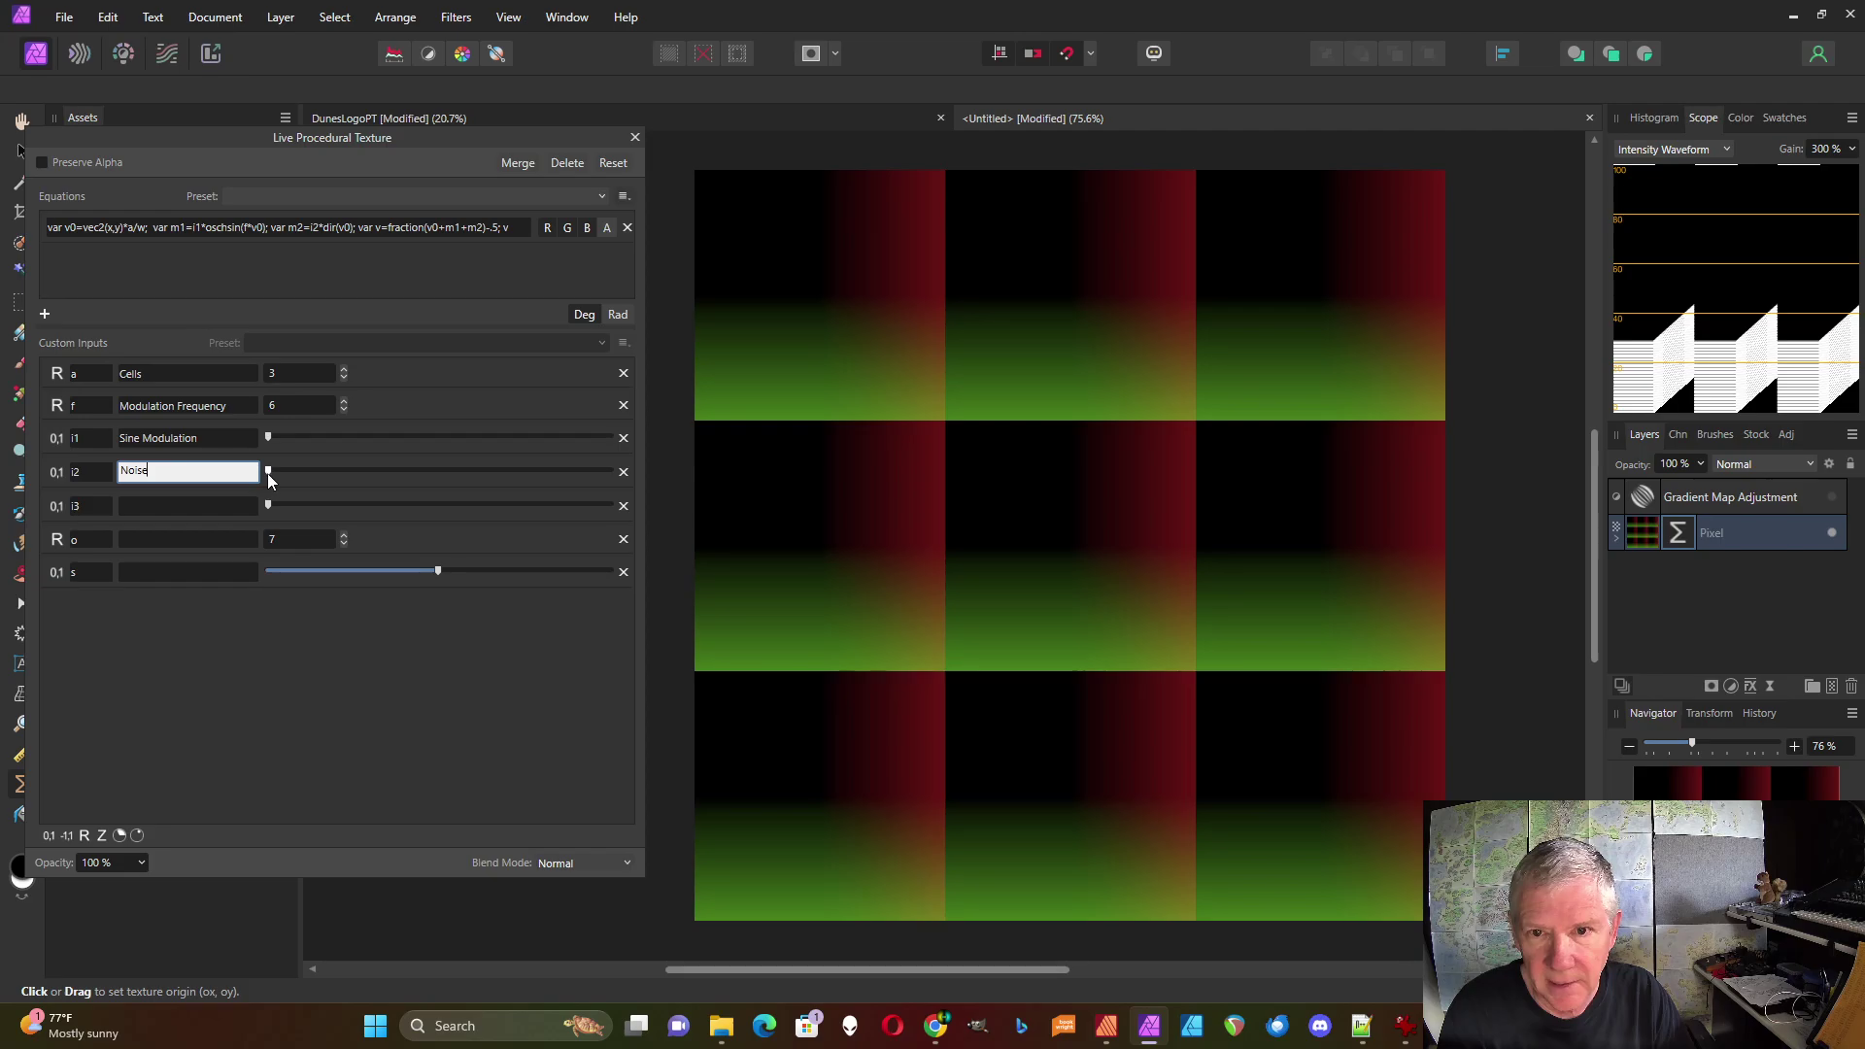
pyautogui.click(270, 472)
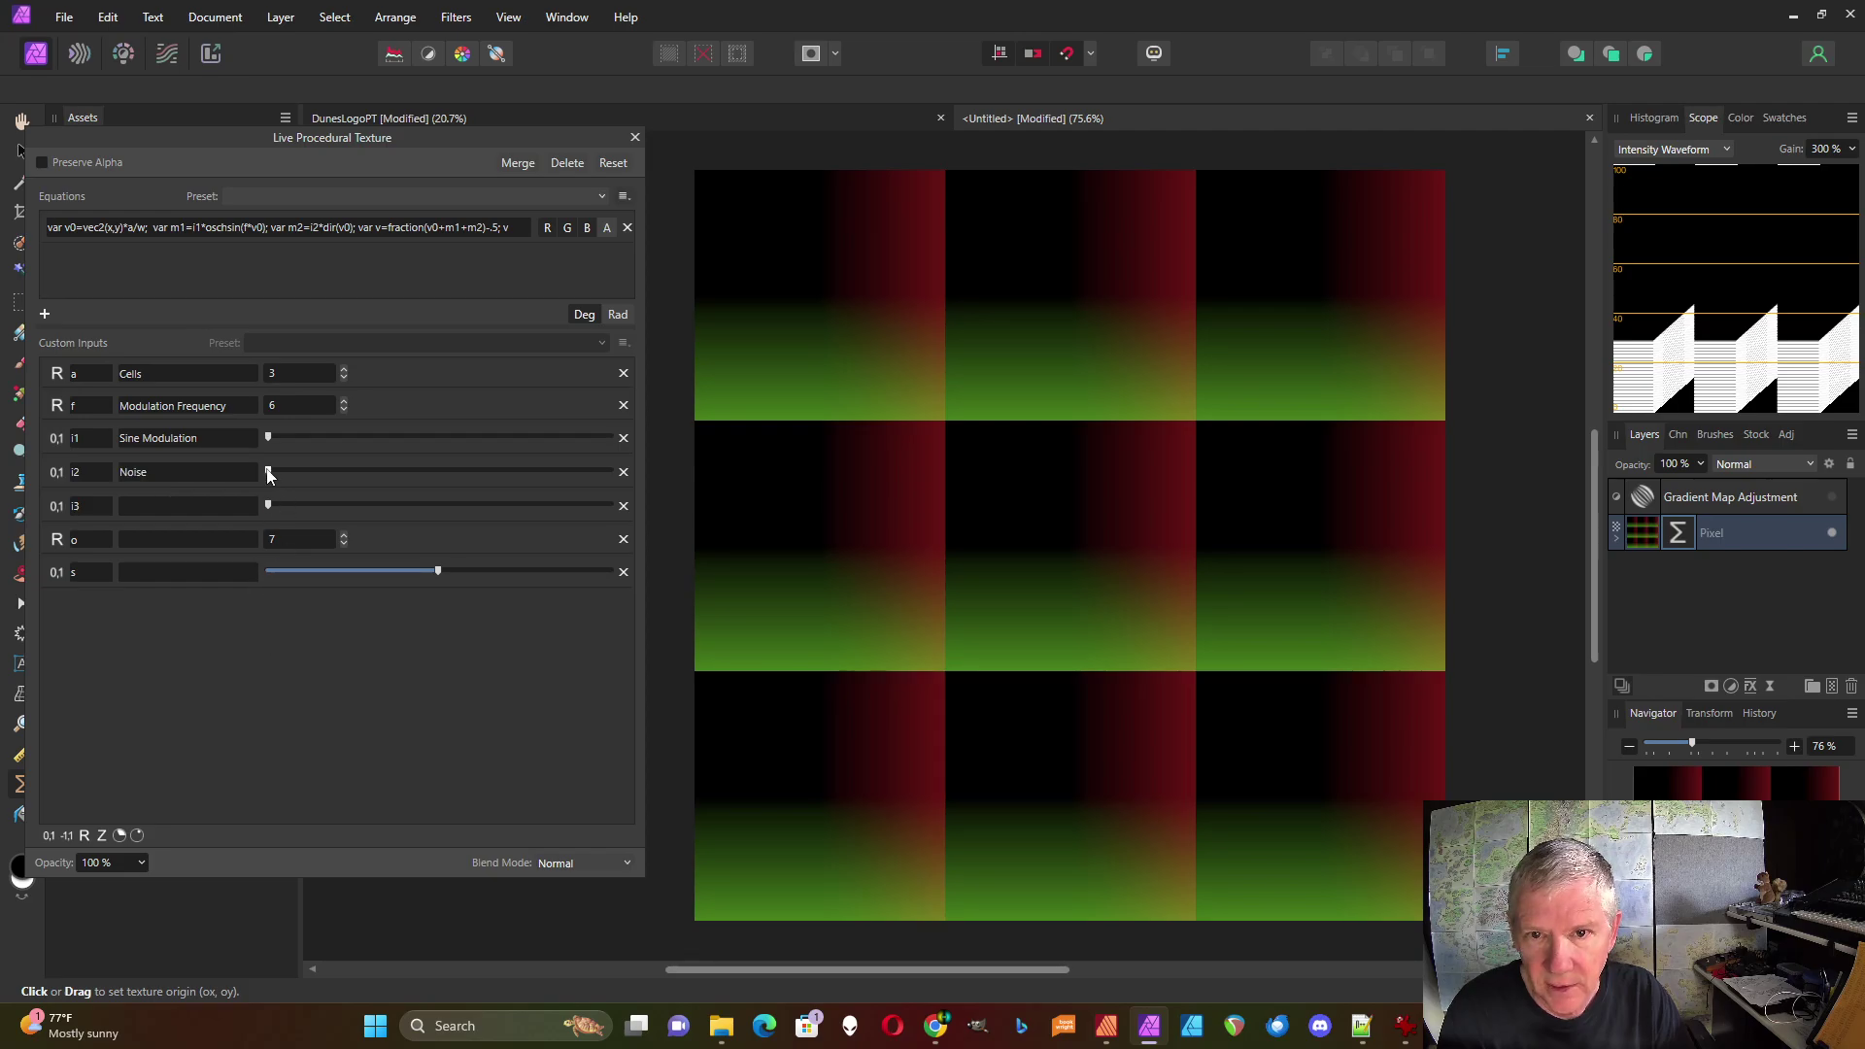
pyautogui.moveTo(270, 472); pyautogui.dragTo(415, 482)
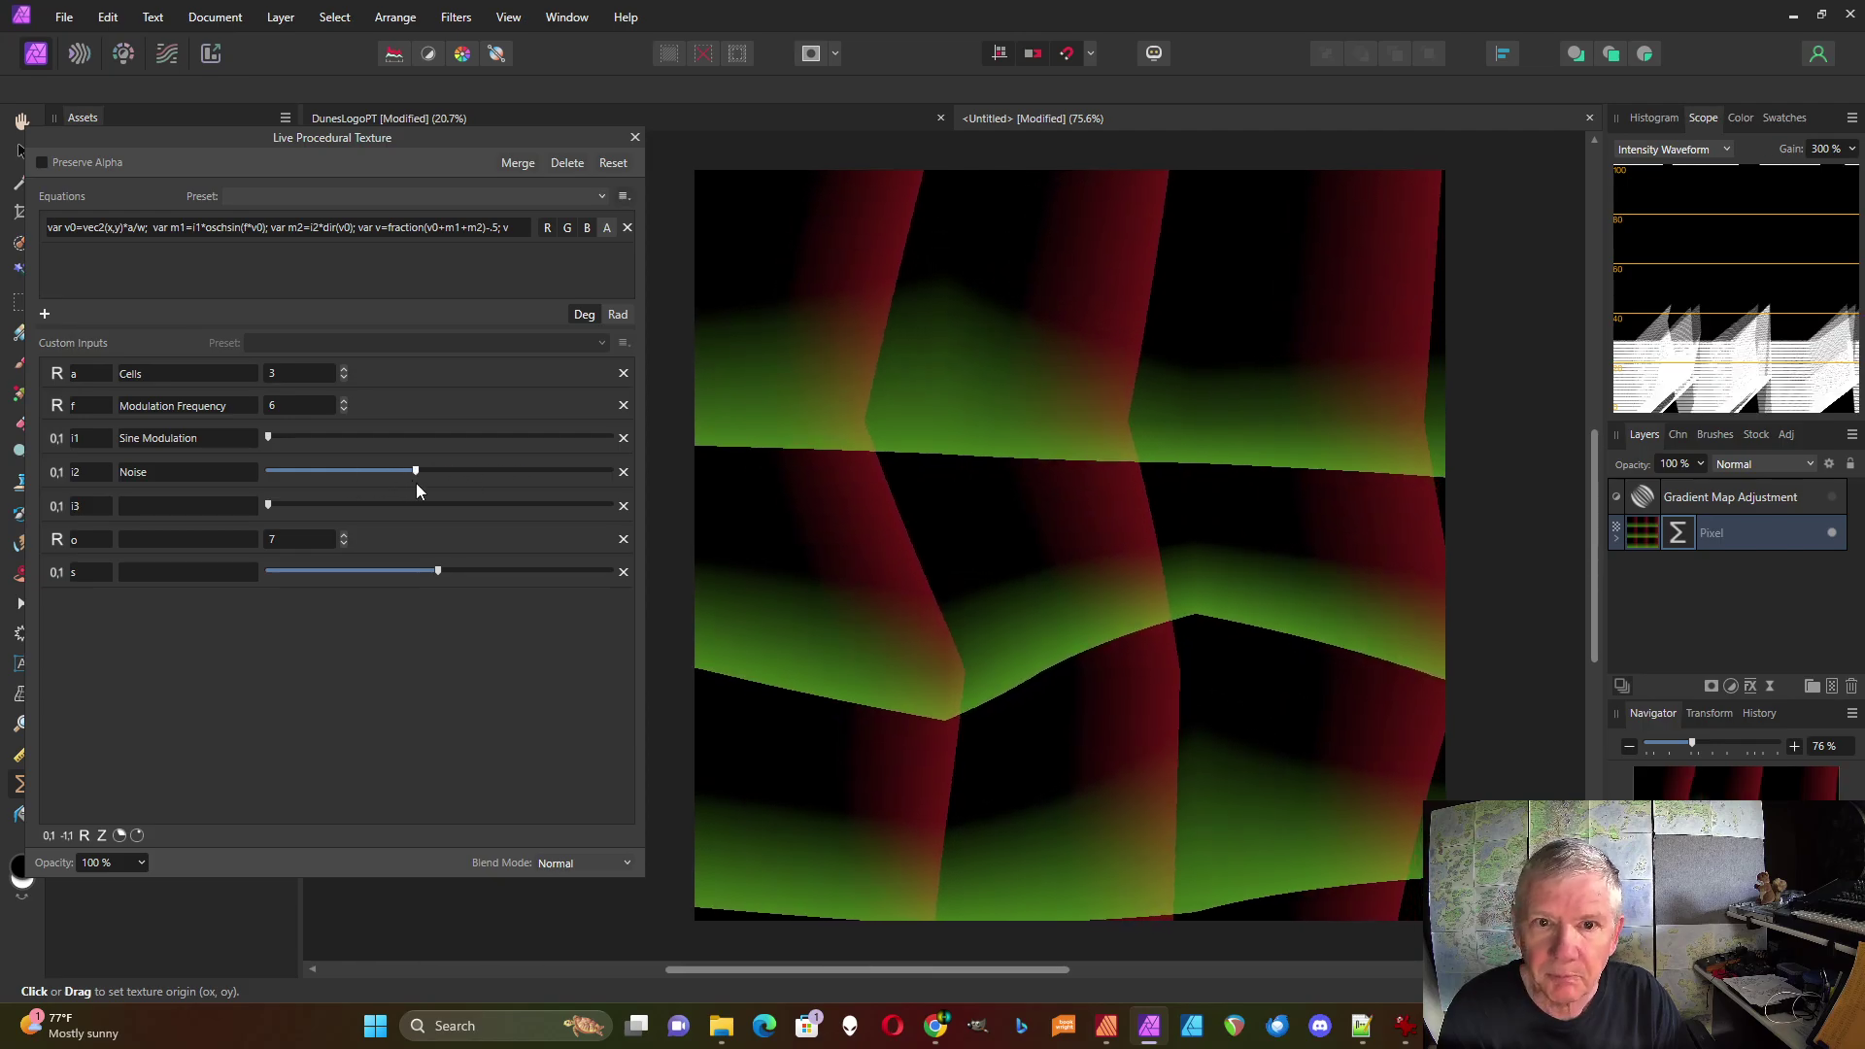
# Add another real-number custom input to the procedural texture
pyautogui.click(480, 230)
pyautogui.click(480, 230)
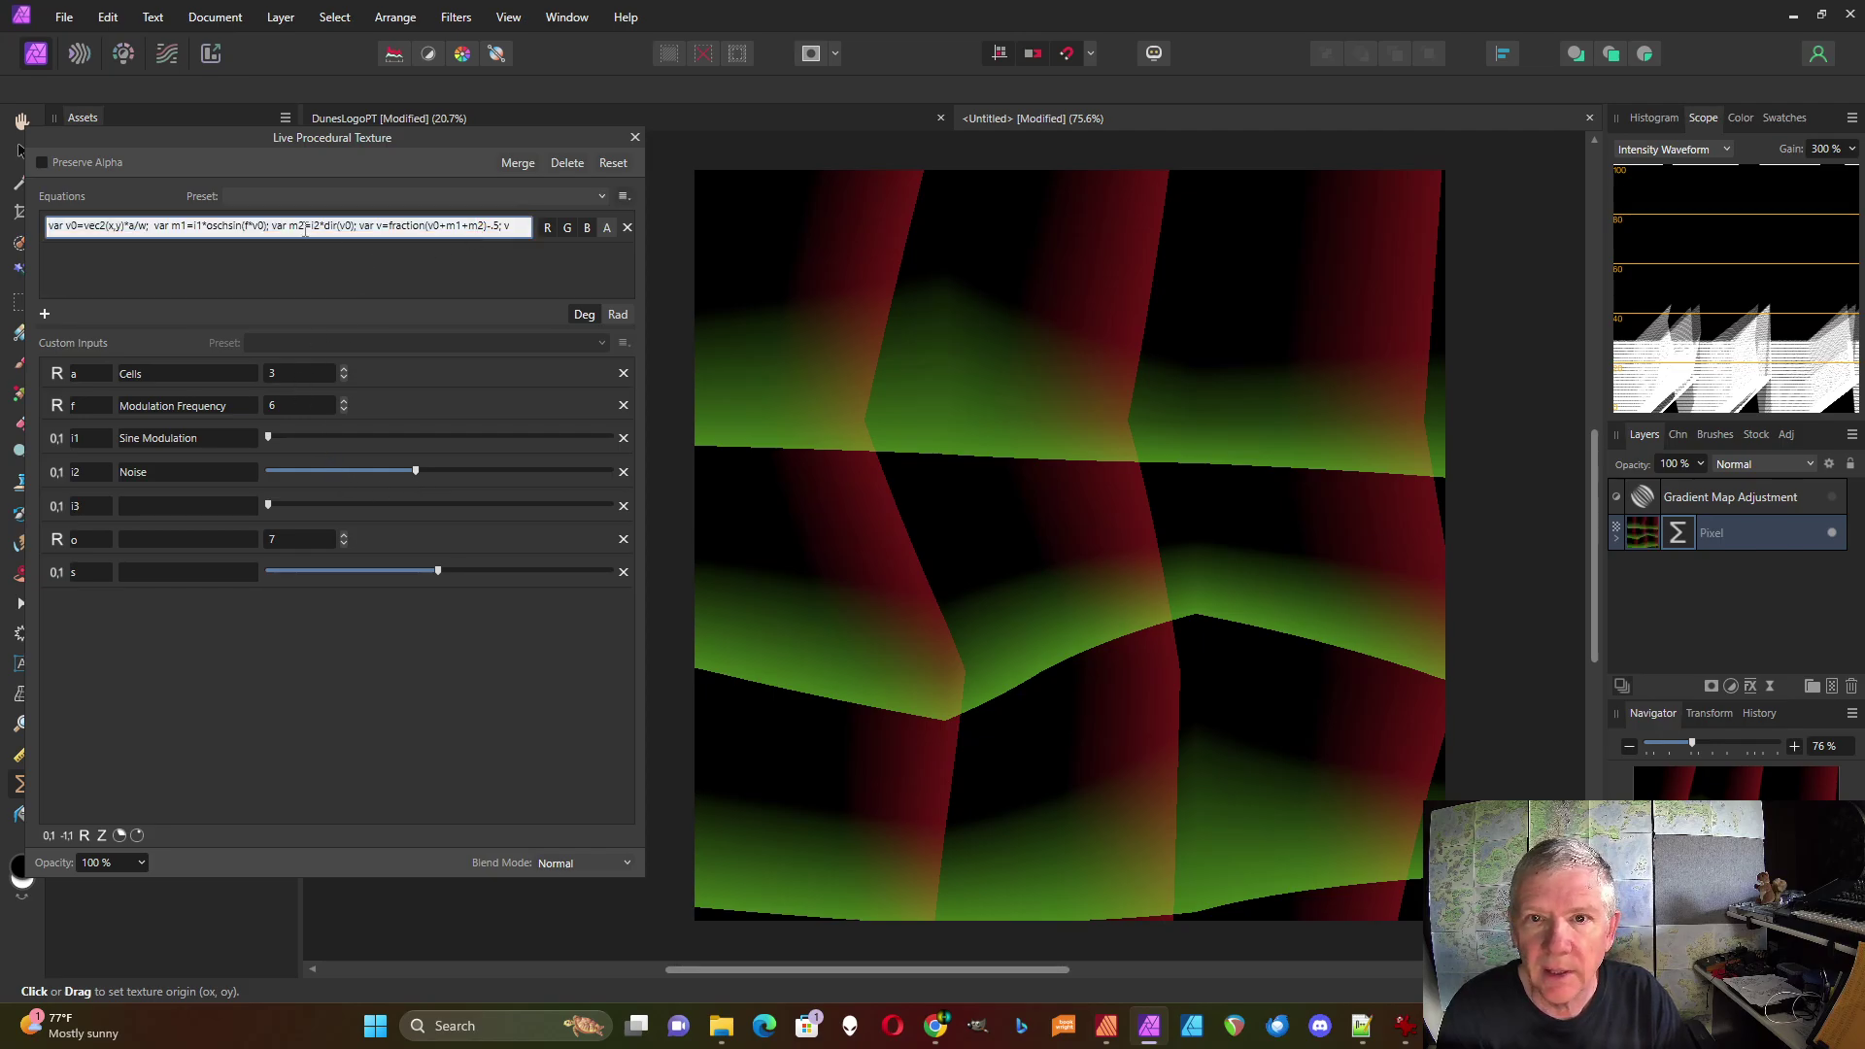
pyautogui.click(85, 835)
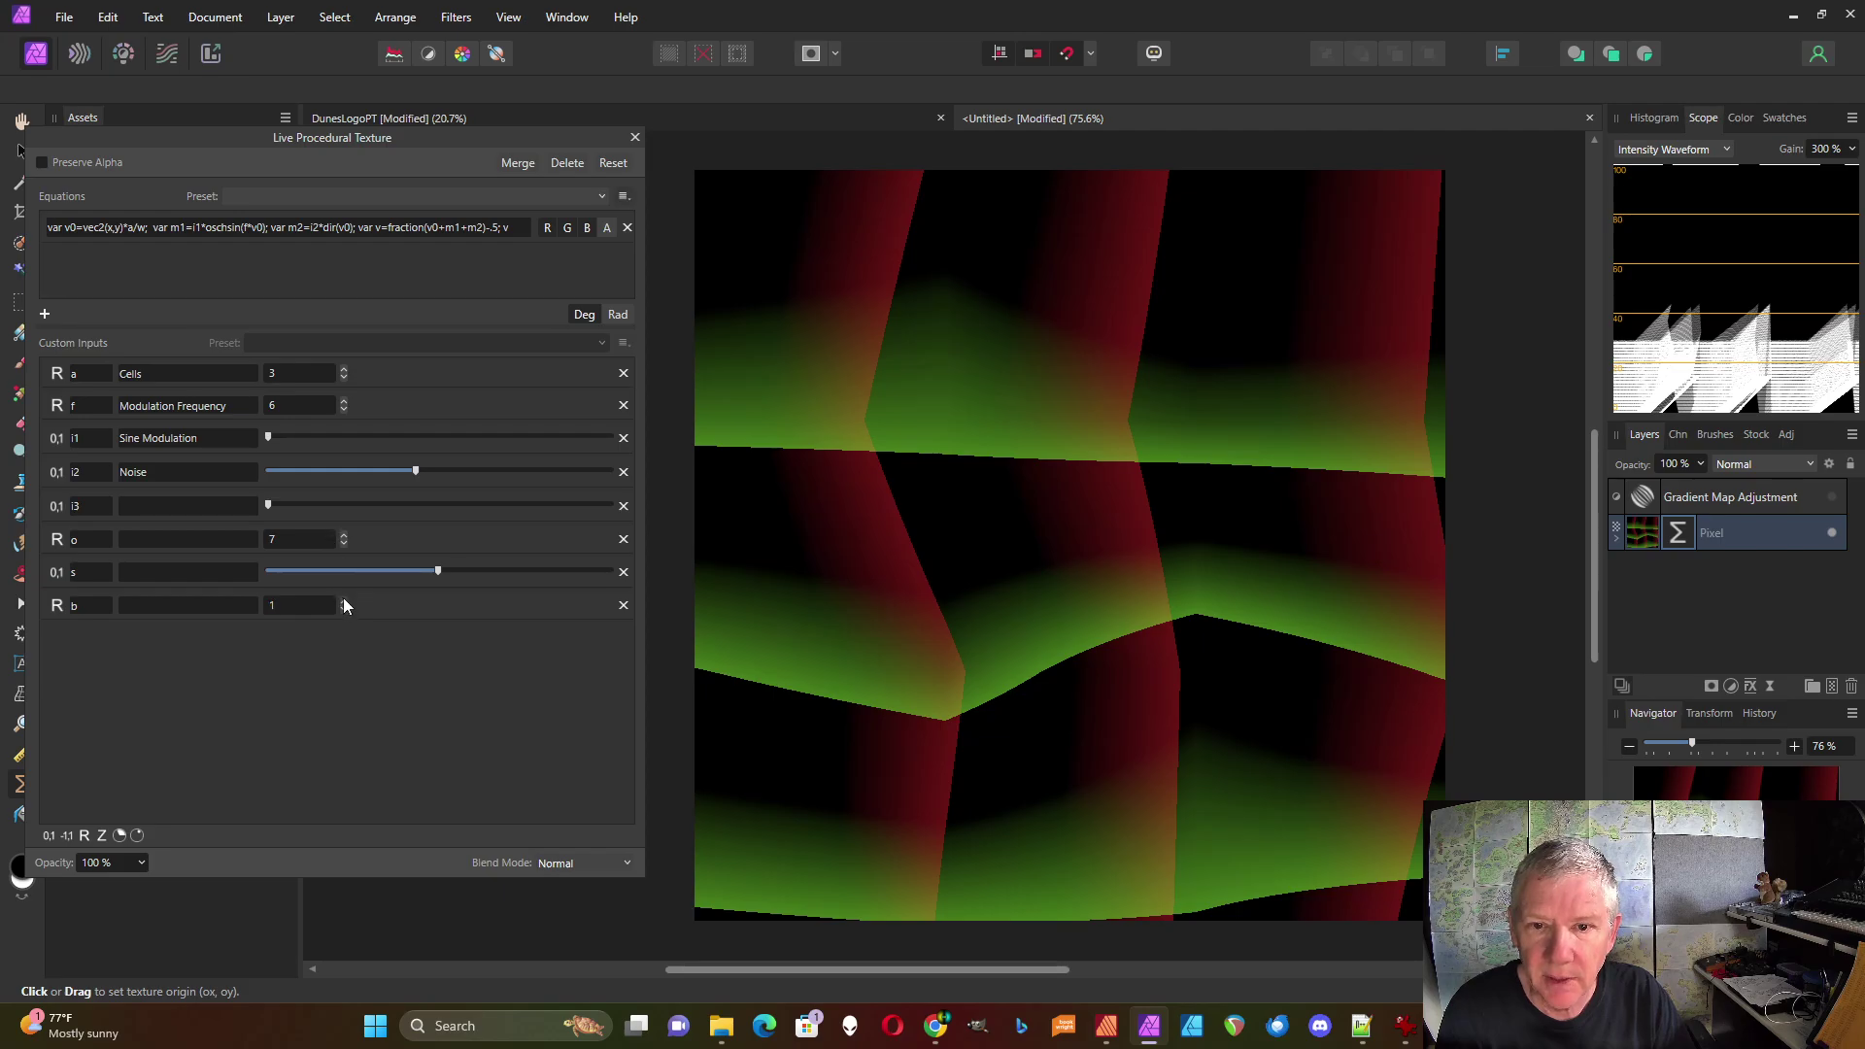
# Multiply v0 by b in the noise term so it reads "var m2=i2*dir(v0*b);"
pyautogui.click(290, 226)
pyautogui.click(265, 227)
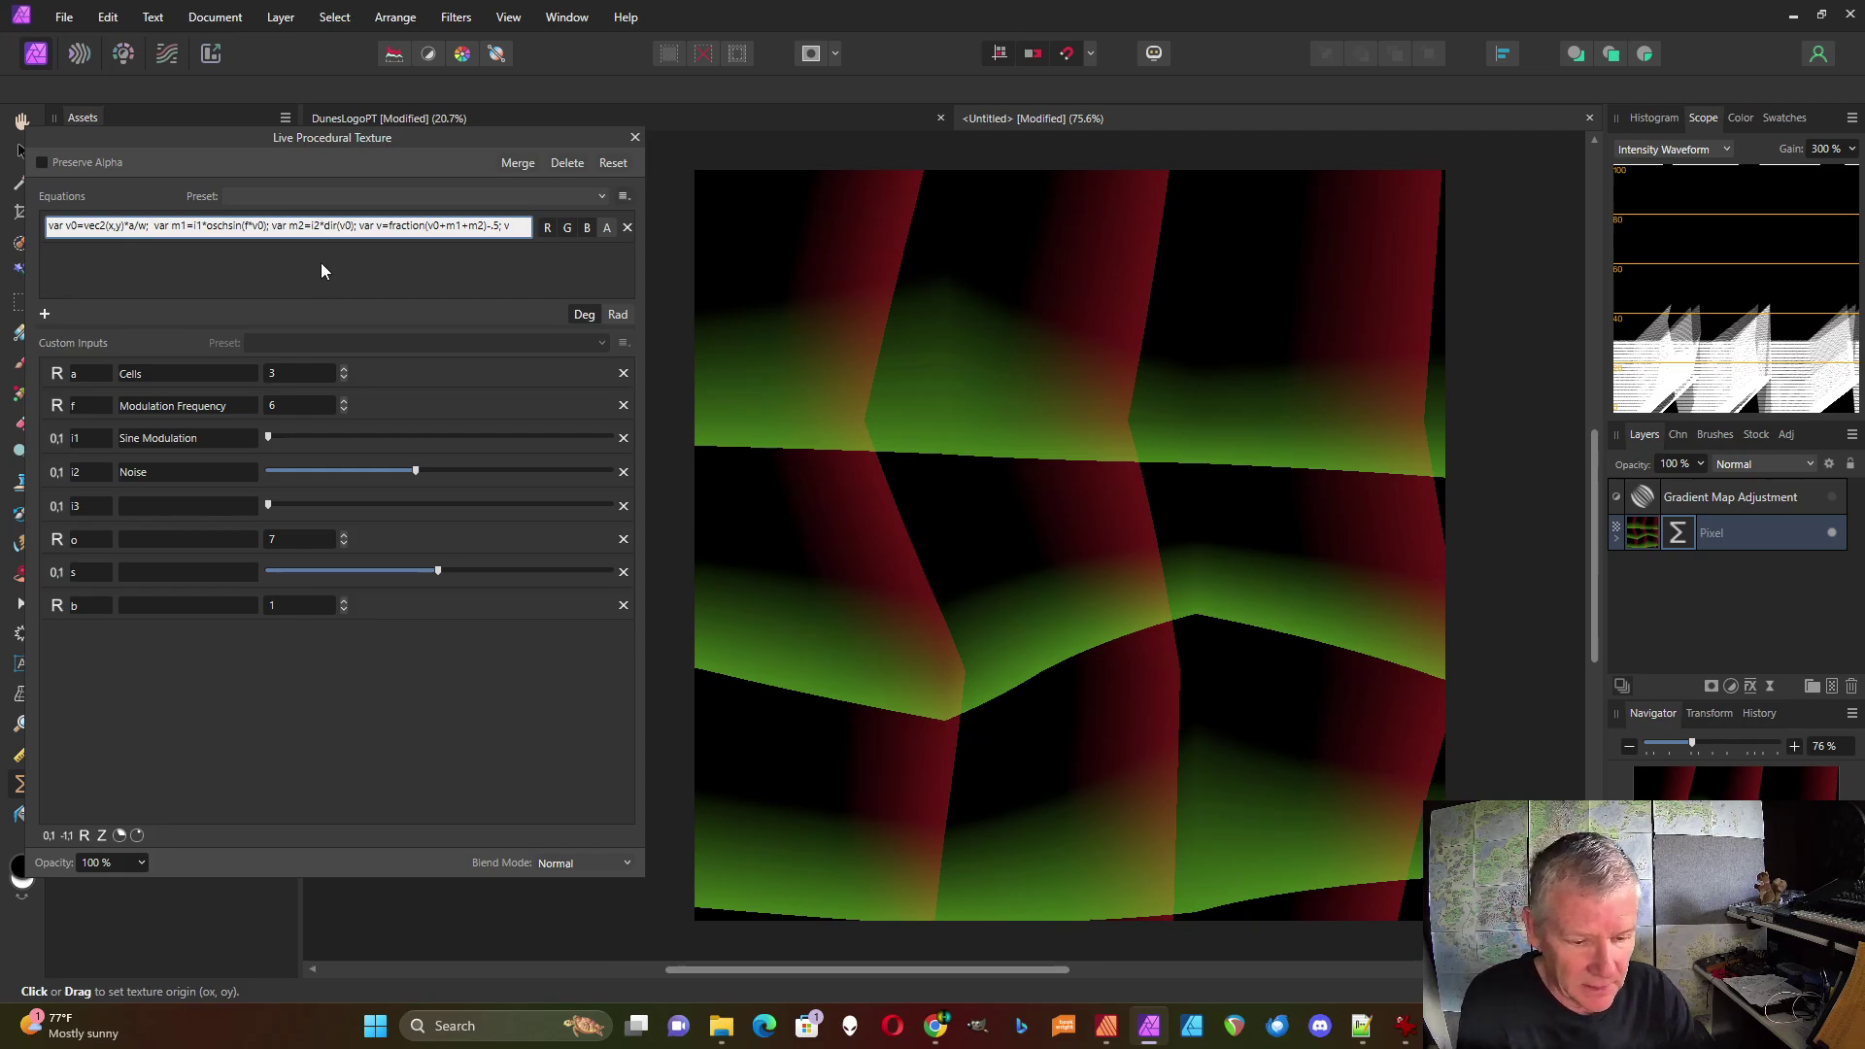
pyautogui.write('*')
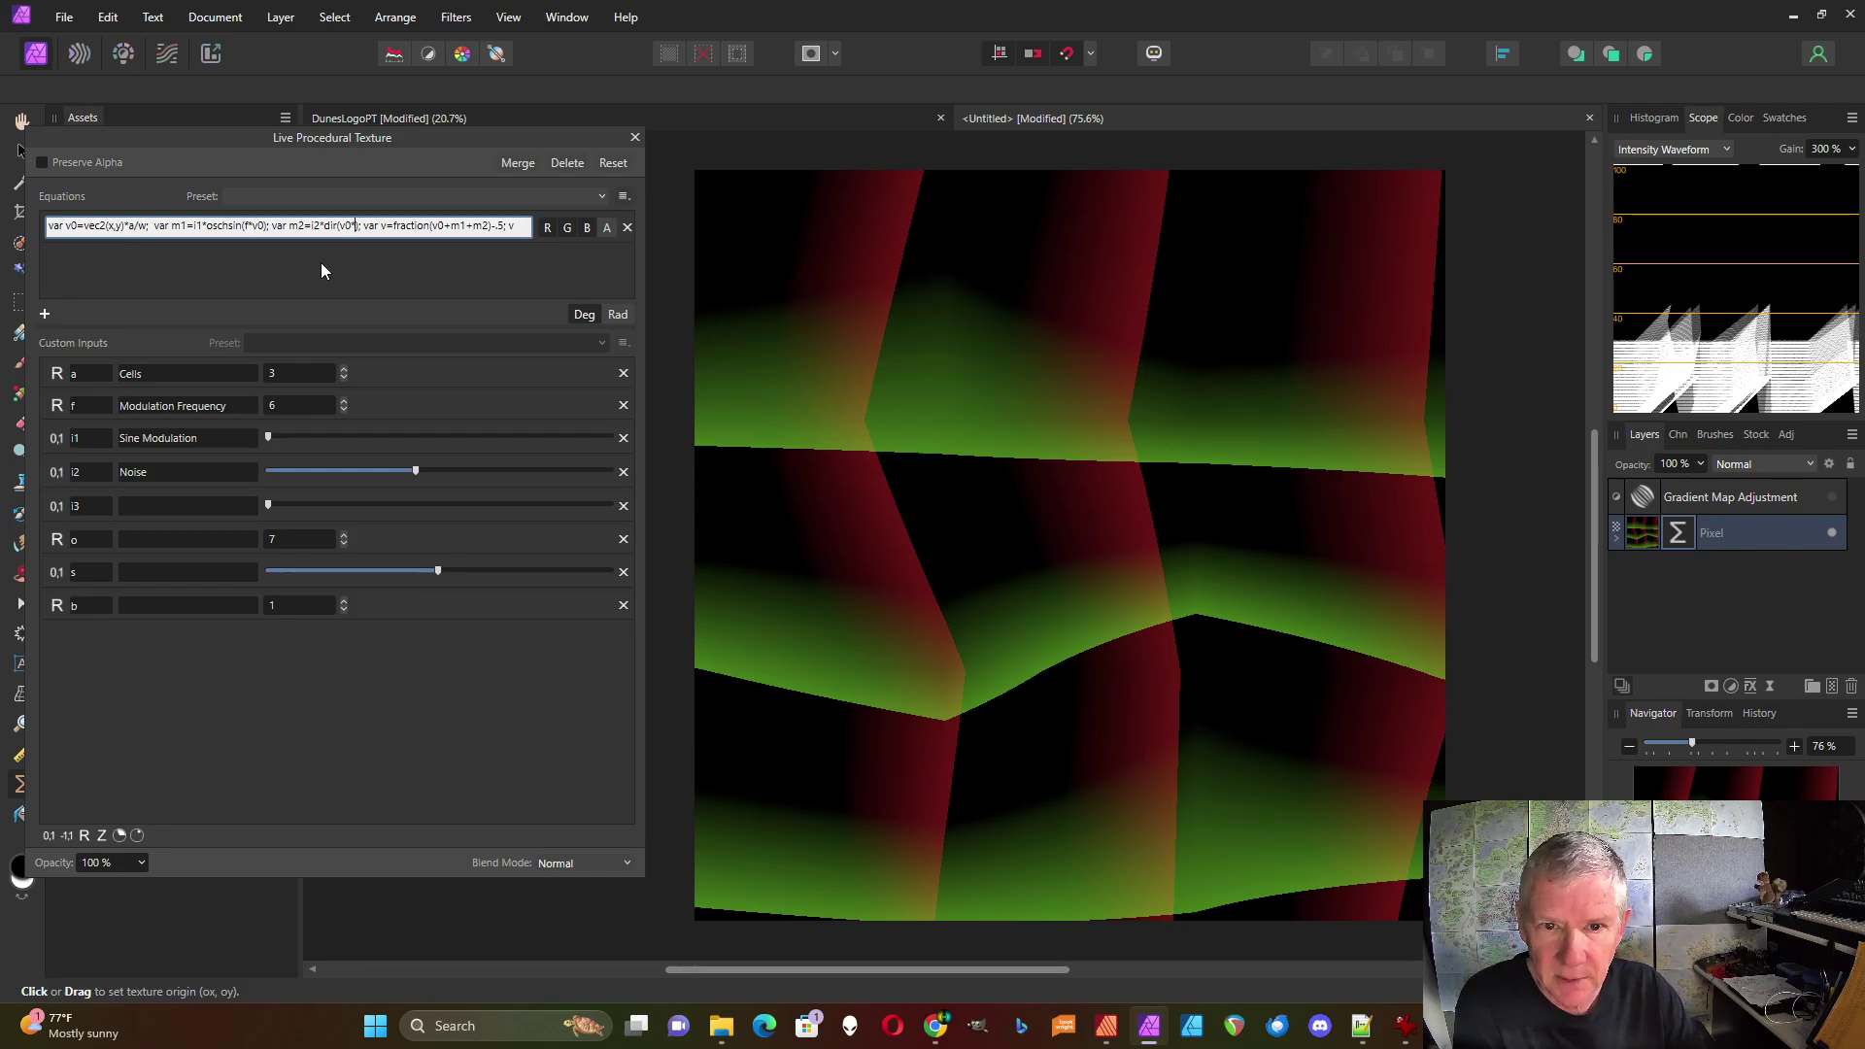
pyautogui.write('b')
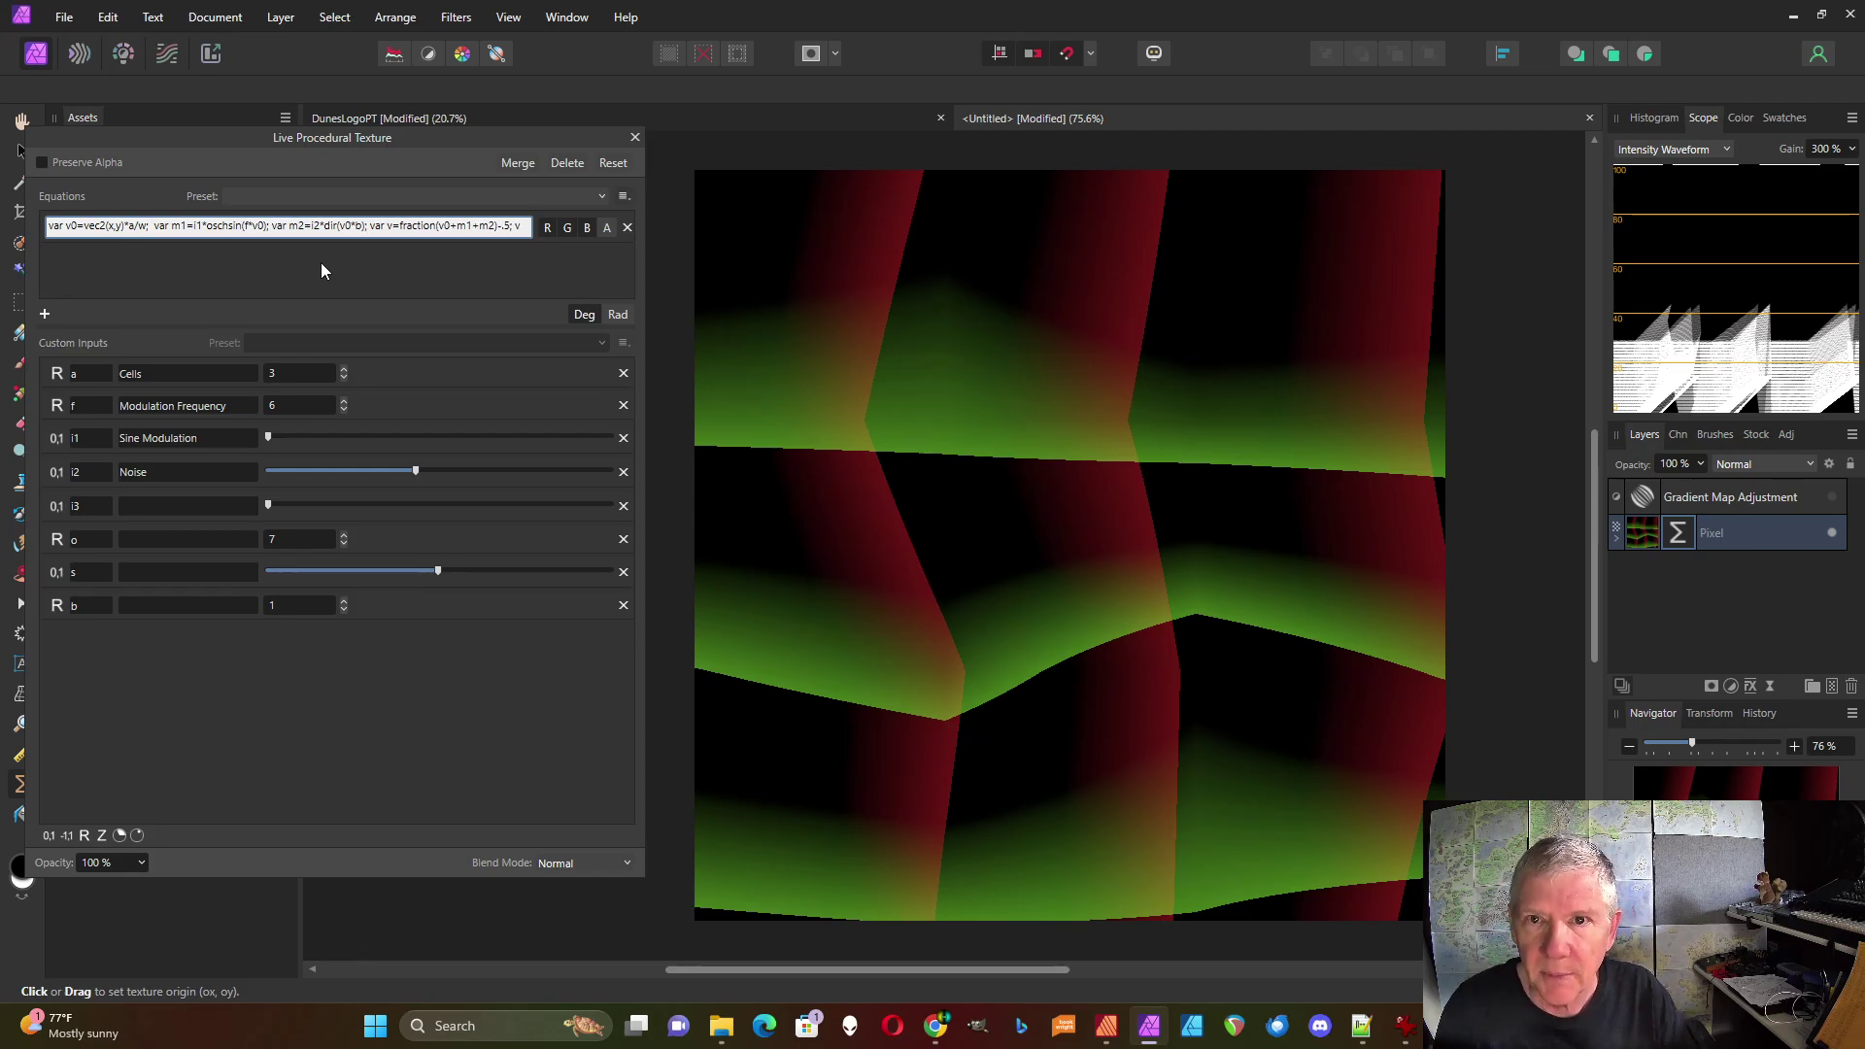
pyautogui.press('Return')
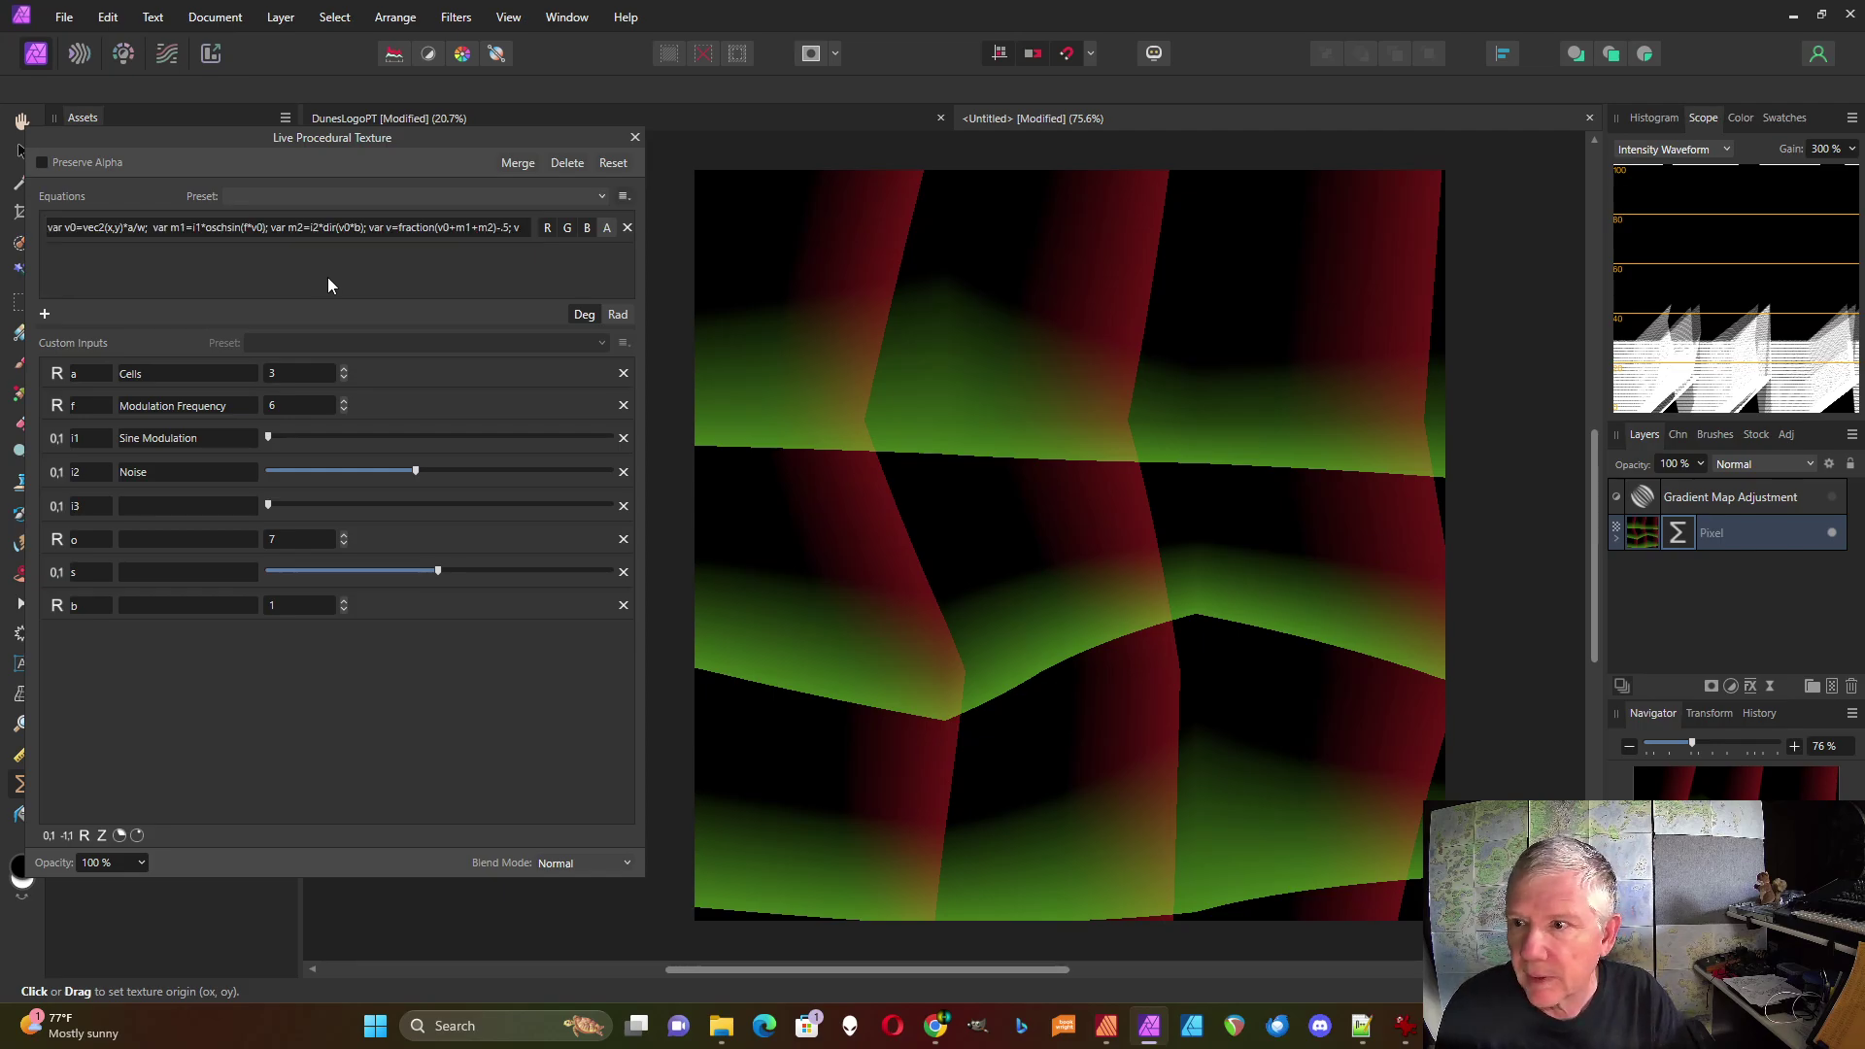
# Try values of the custom input b up to 7 and return it to 1
pyautogui.click(344, 602)
pyautogui.click(344, 603)
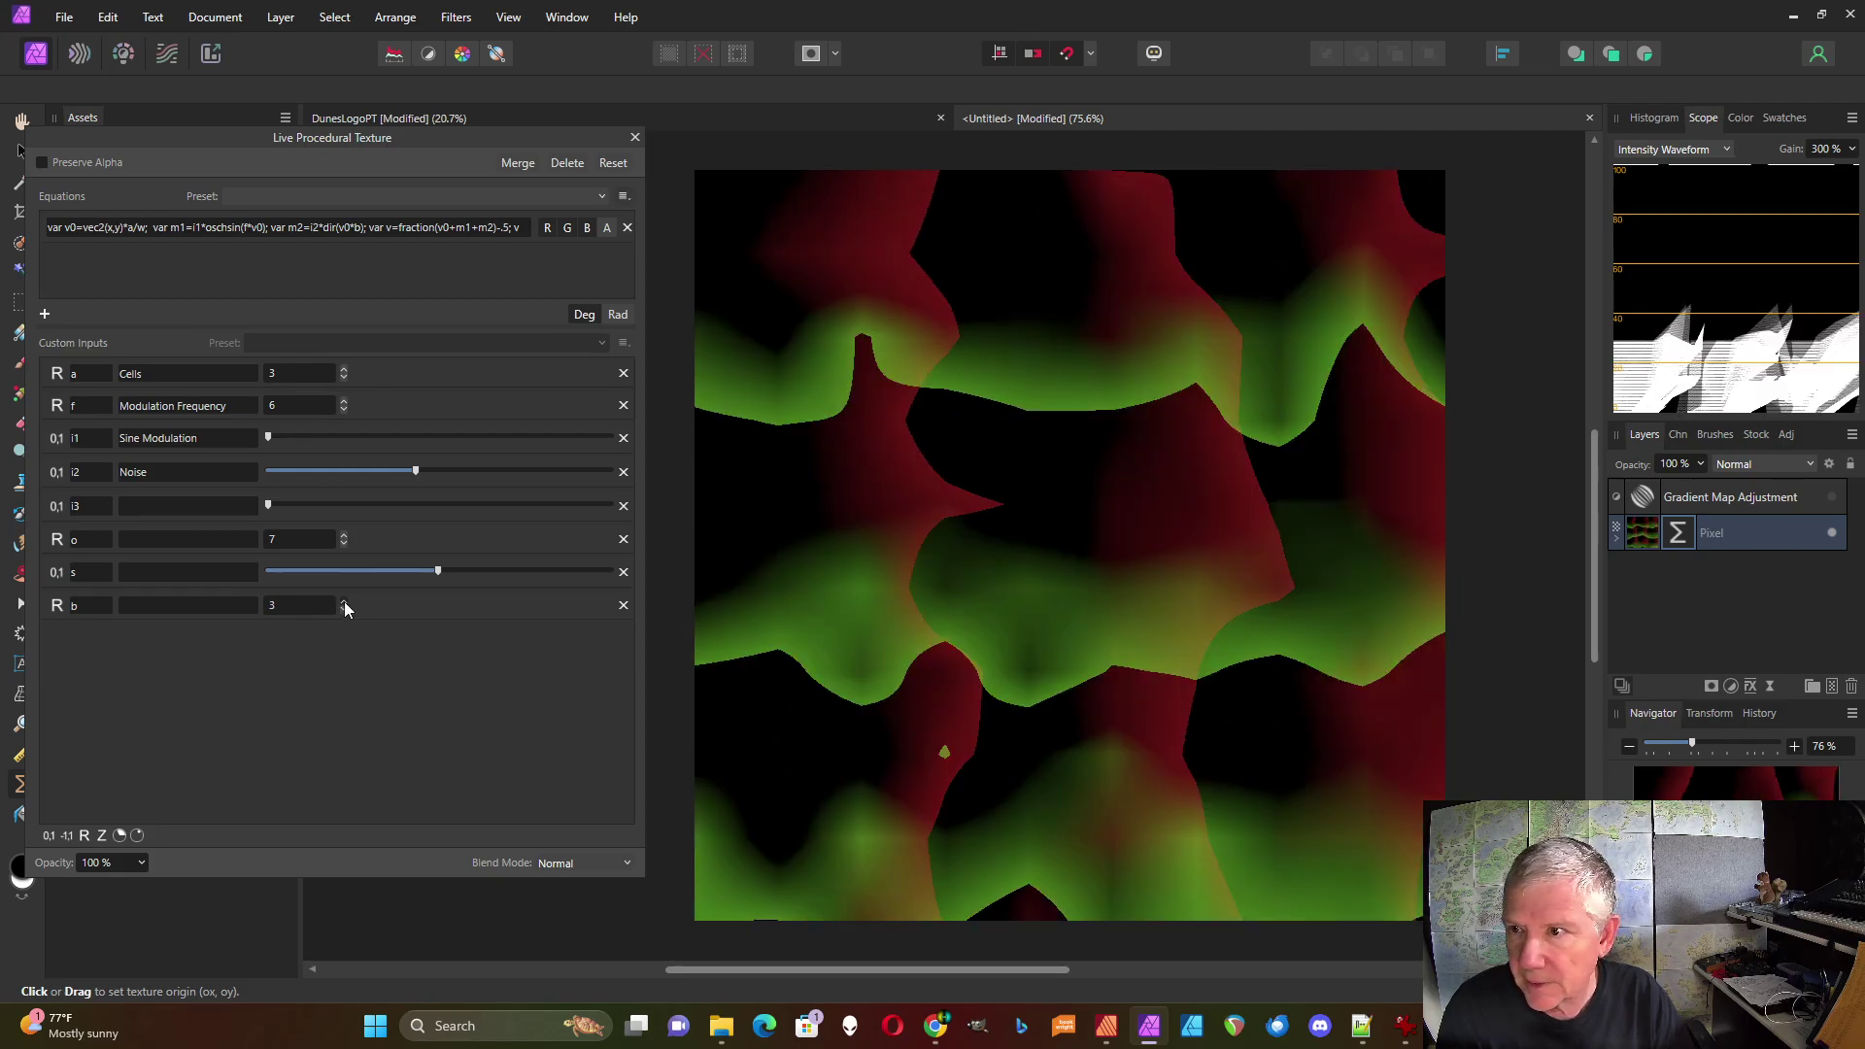
pyautogui.click(344, 602)
pyautogui.click(343, 602)
pyautogui.click(344, 602)
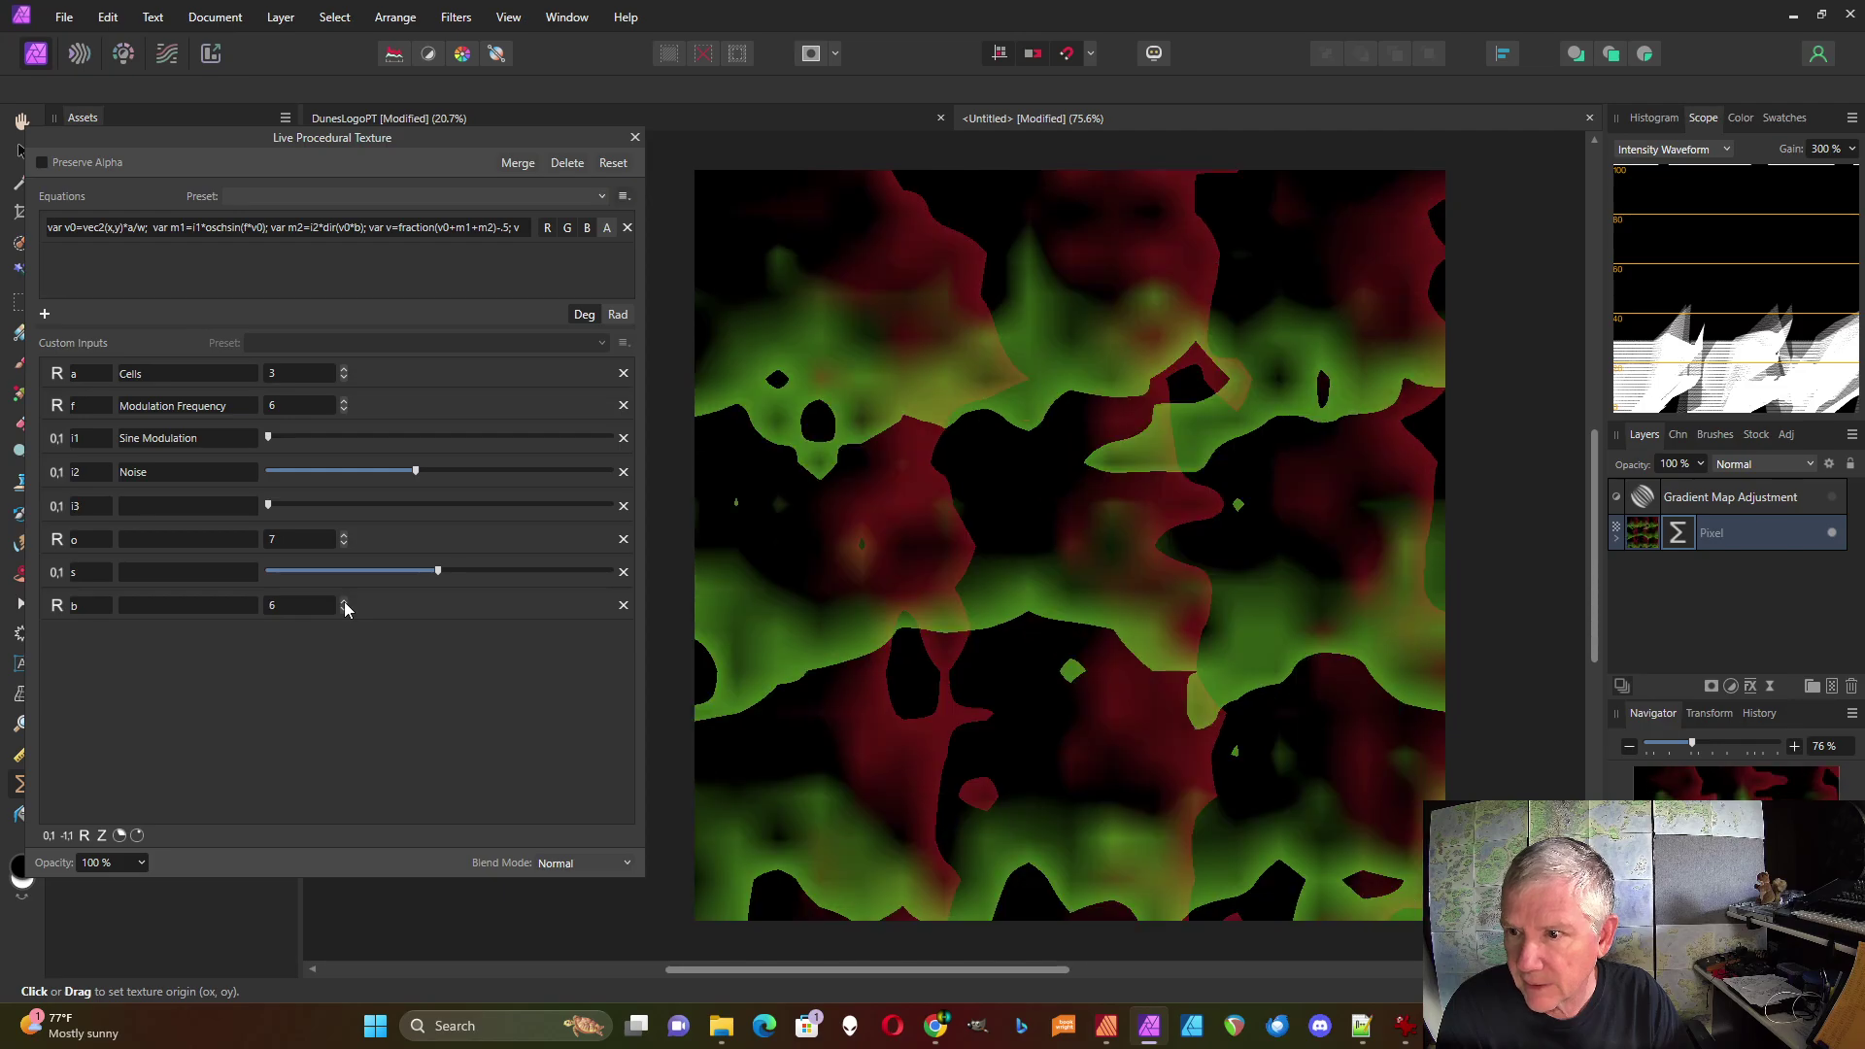
pyautogui.click(344, 602)
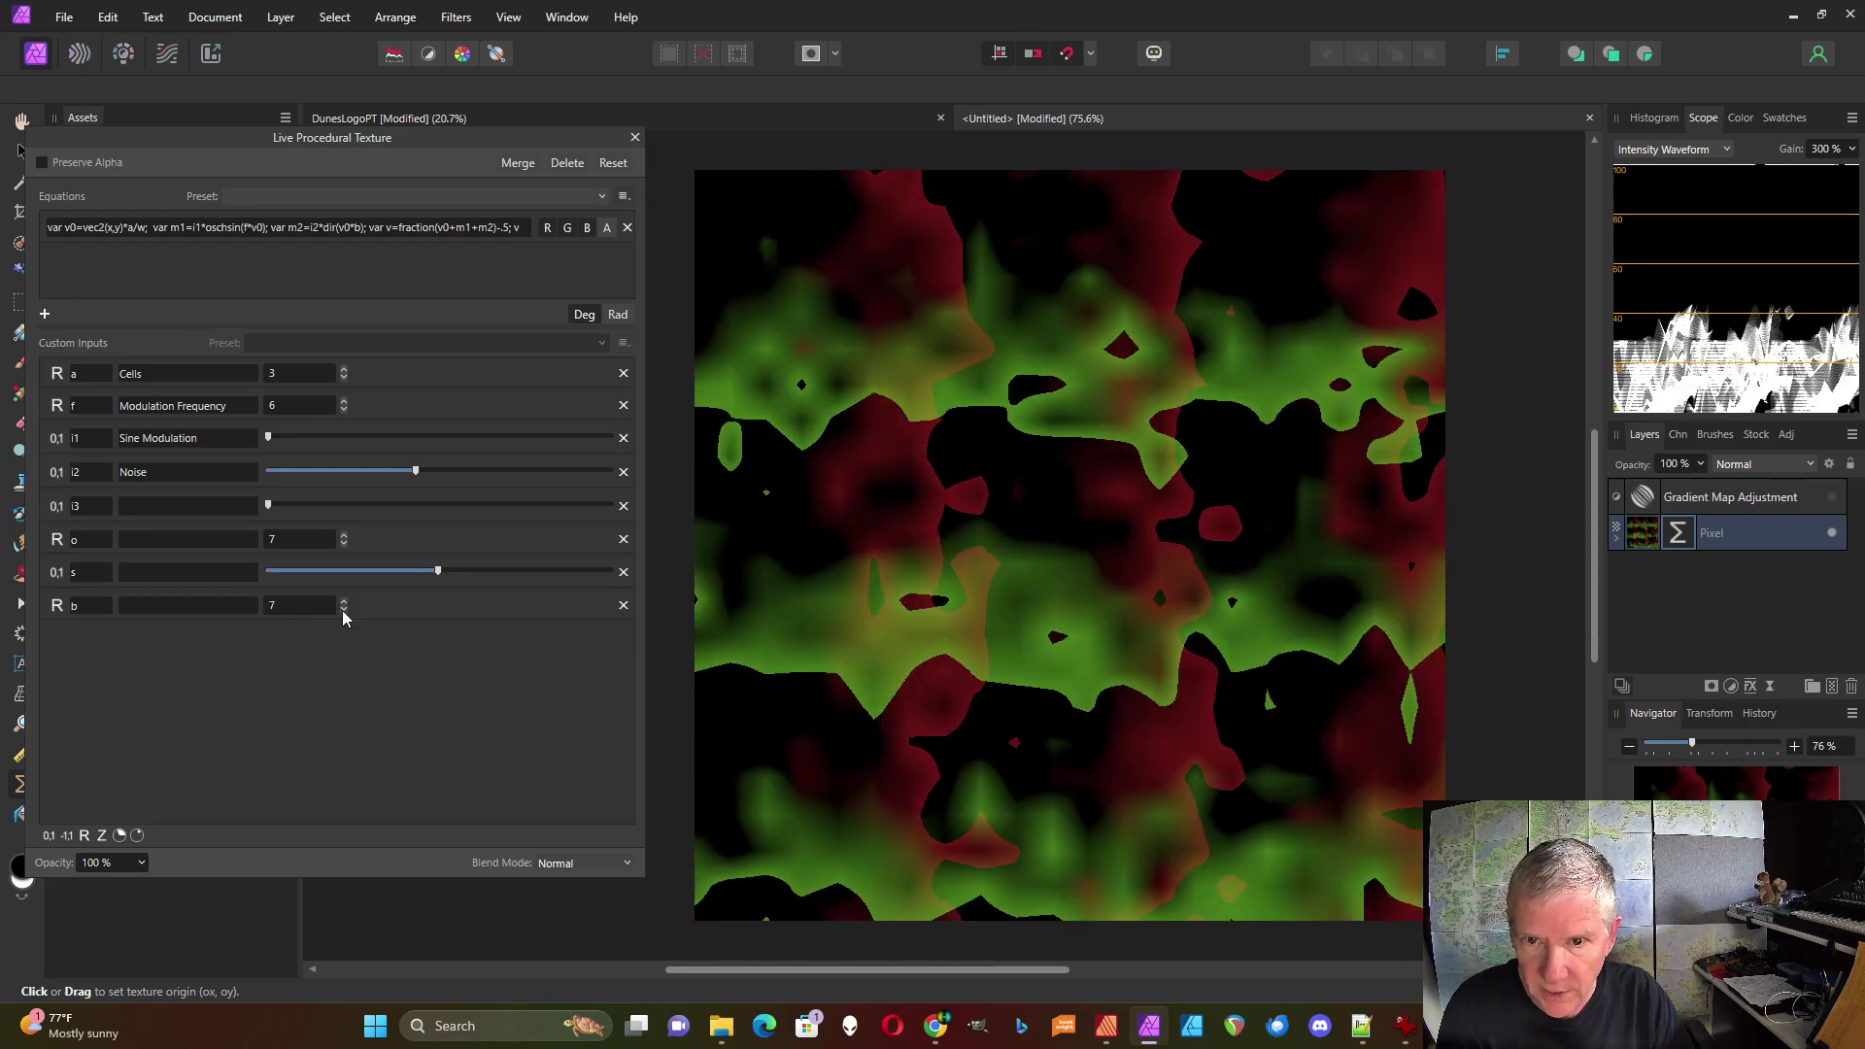
pyautogui.click(343, 609)
pyautogui.click(343, 610)
pyautogui.click(343, 609)
pyautogui.click(343, 609)
pyautogui.click(343, 610)
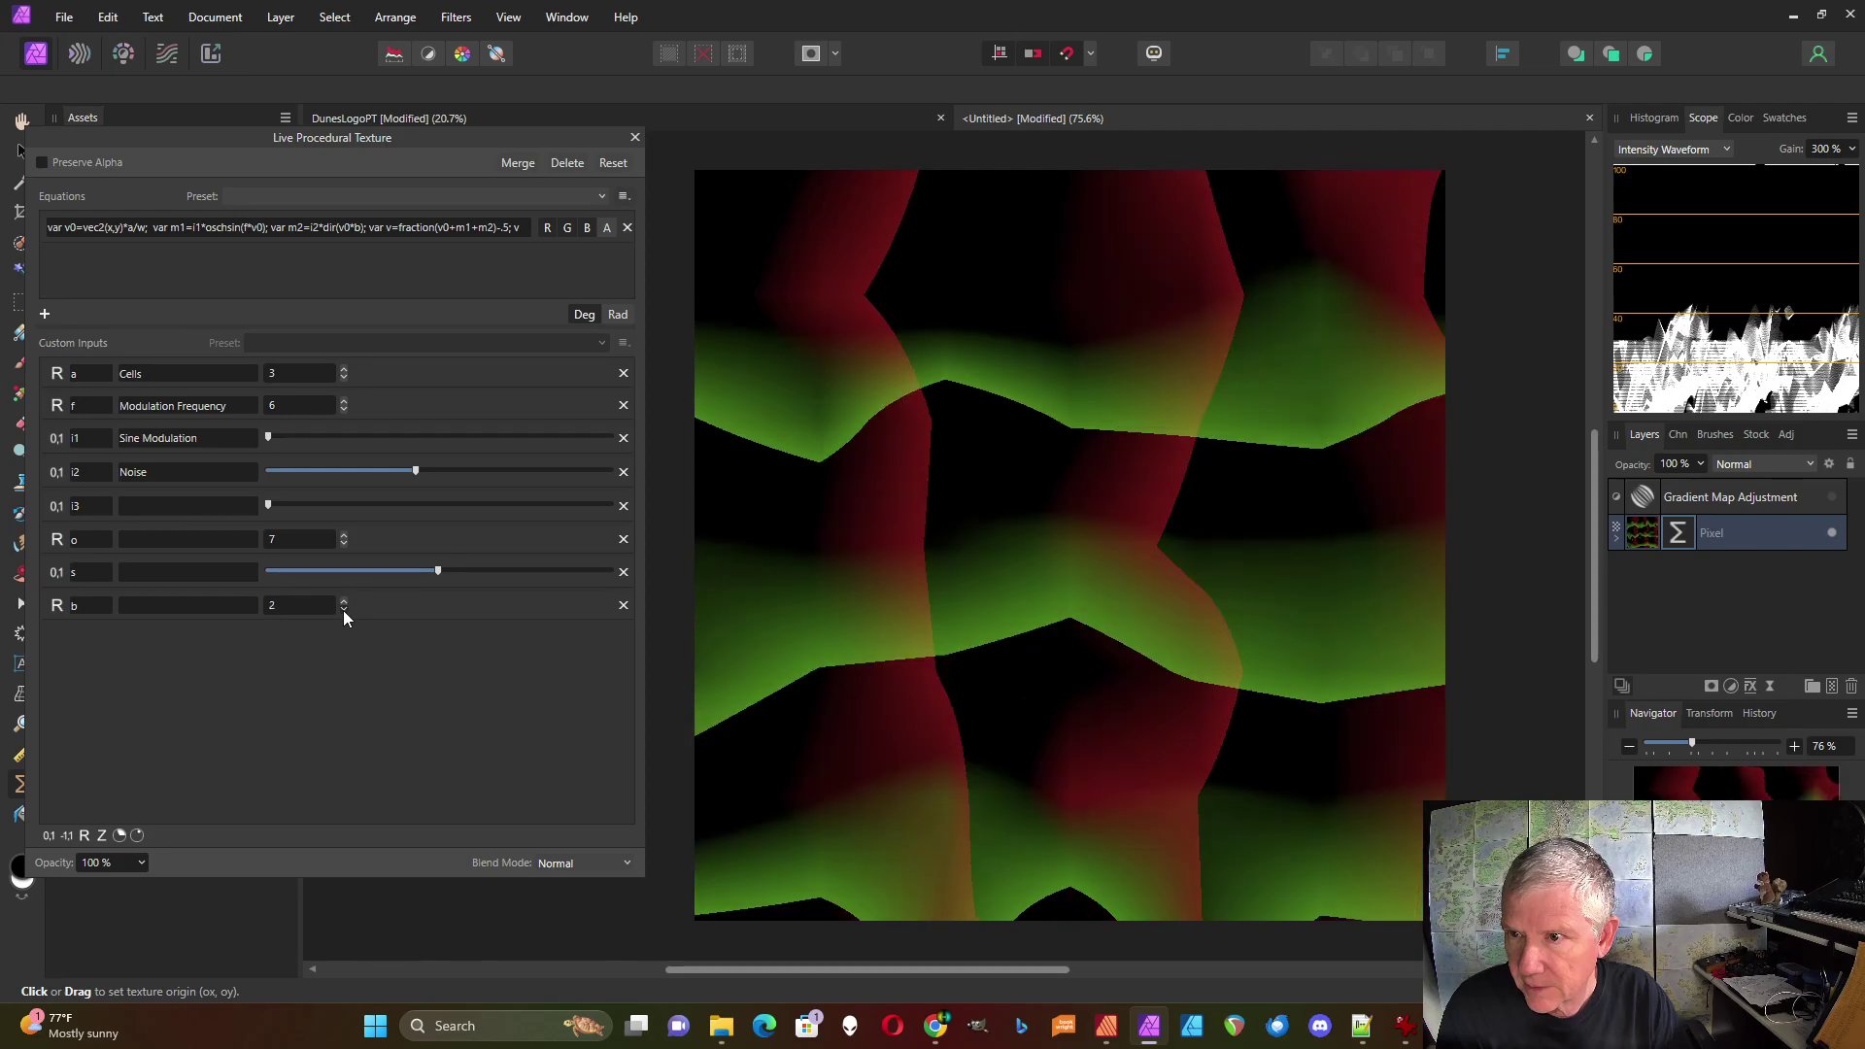
pyautogui.click(343, 609)
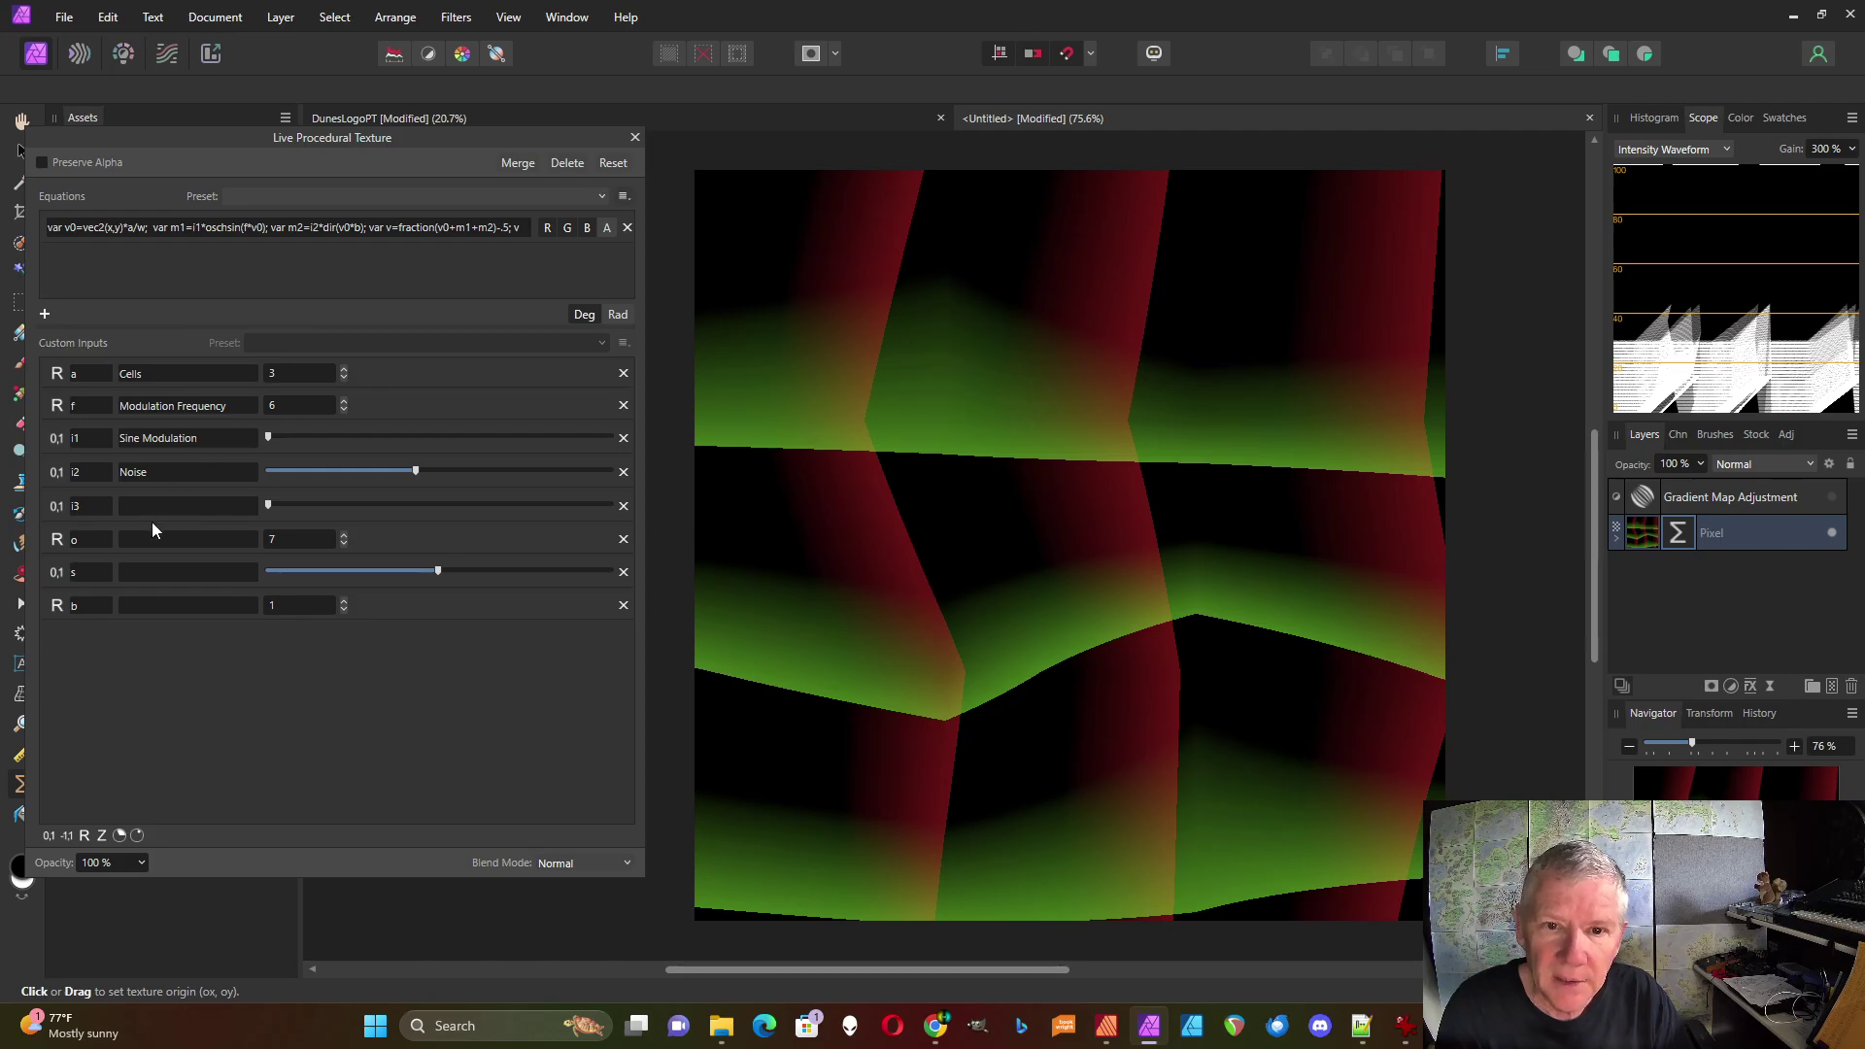
# Give the custom input b the description "Noise Scale" and lower the Noise input to zero
pyautogui.click(146, 608)
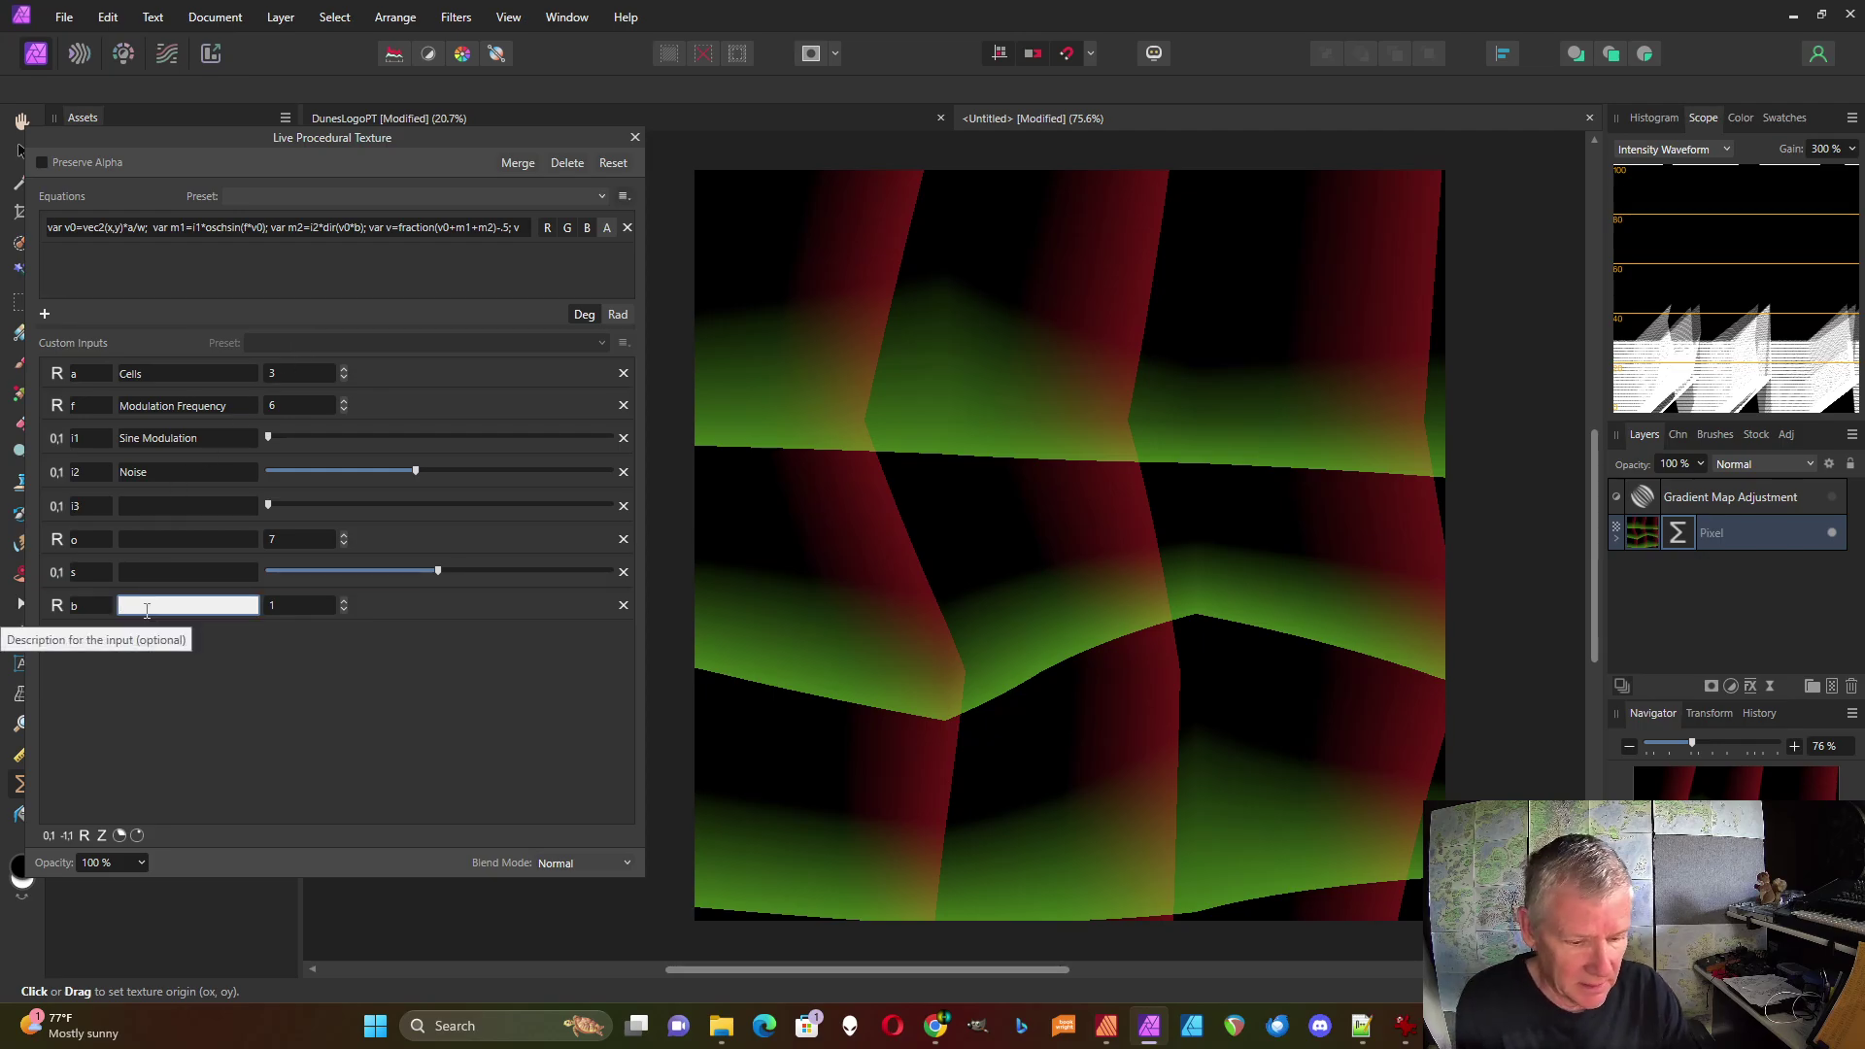
pyautogui.write('Noise Scale')
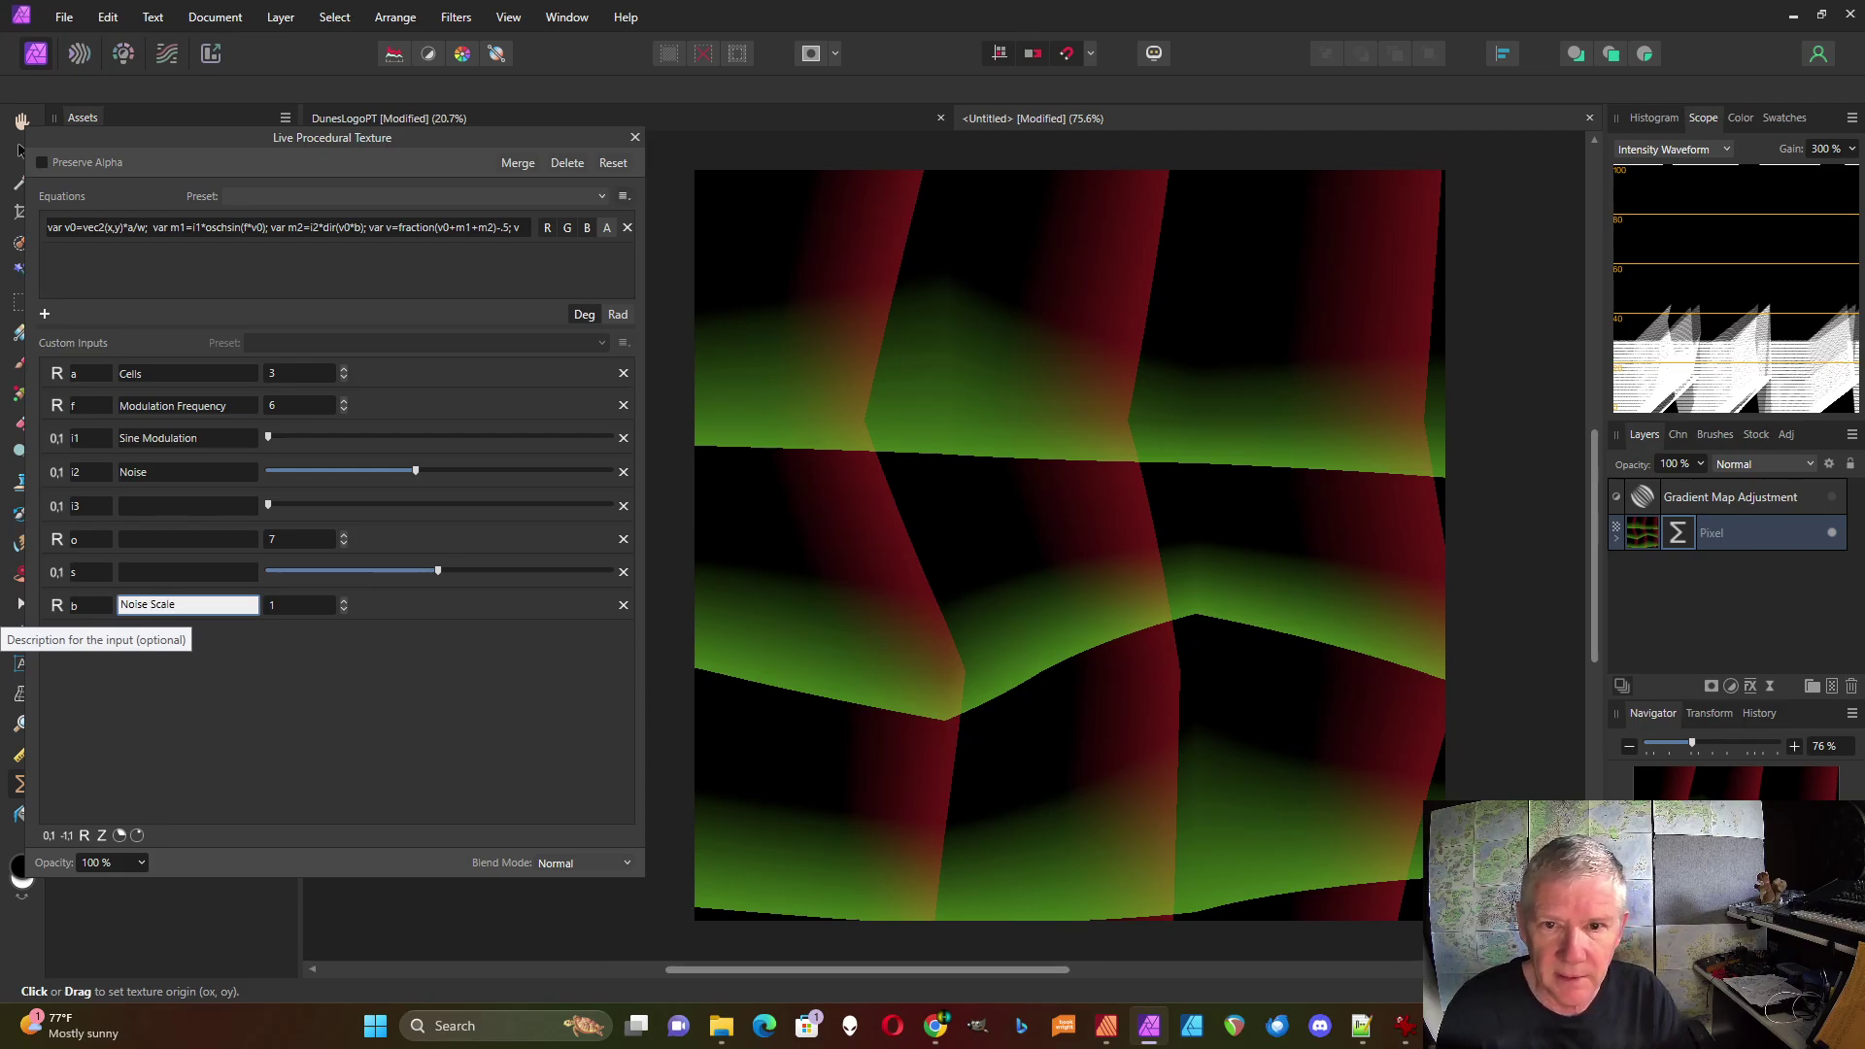
pyautogui.click(248, 663)
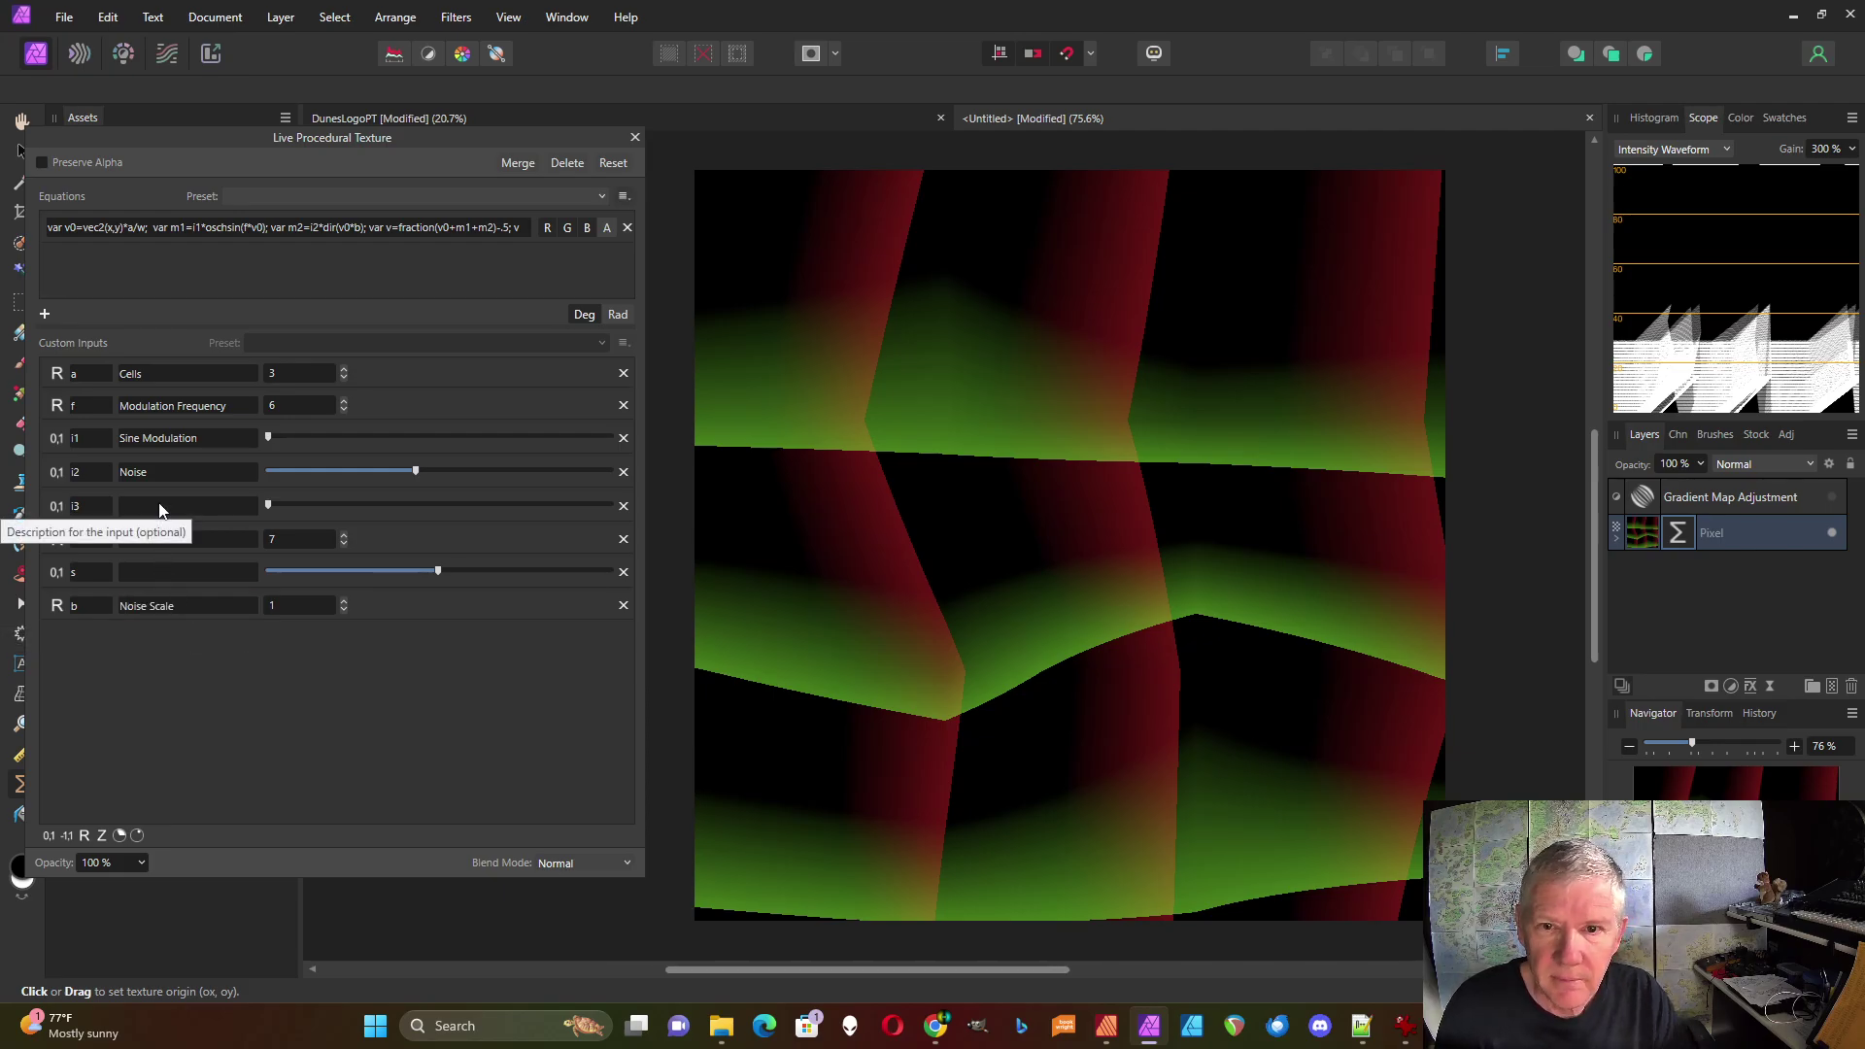
pyautogui.moveTo(418, 471); pyautogui.dragTo(259, 469)
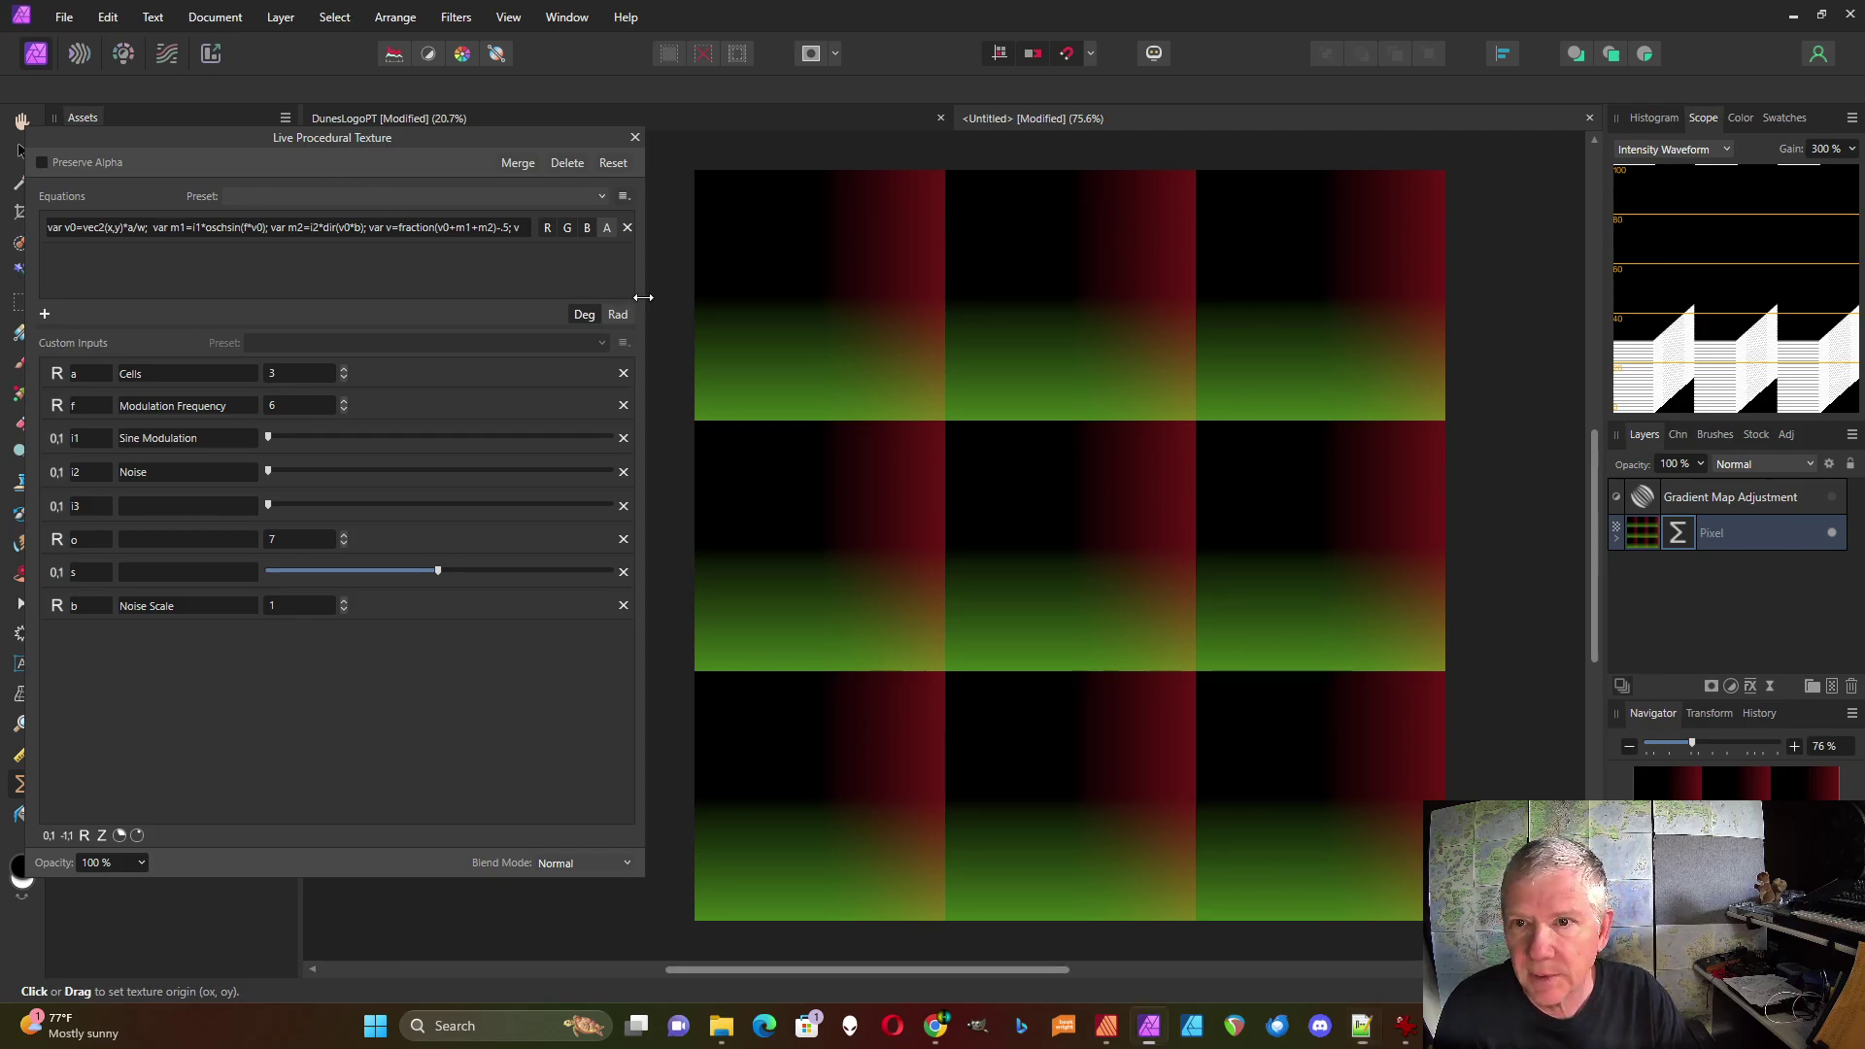
# Insert "var m3=i3*perlinh(v0,o,s);" just before the definition of v, widening the texture dialog only while editing the equation
pyautogui.moveTo(643, 297); pyautogui.dragTo(854, 280)
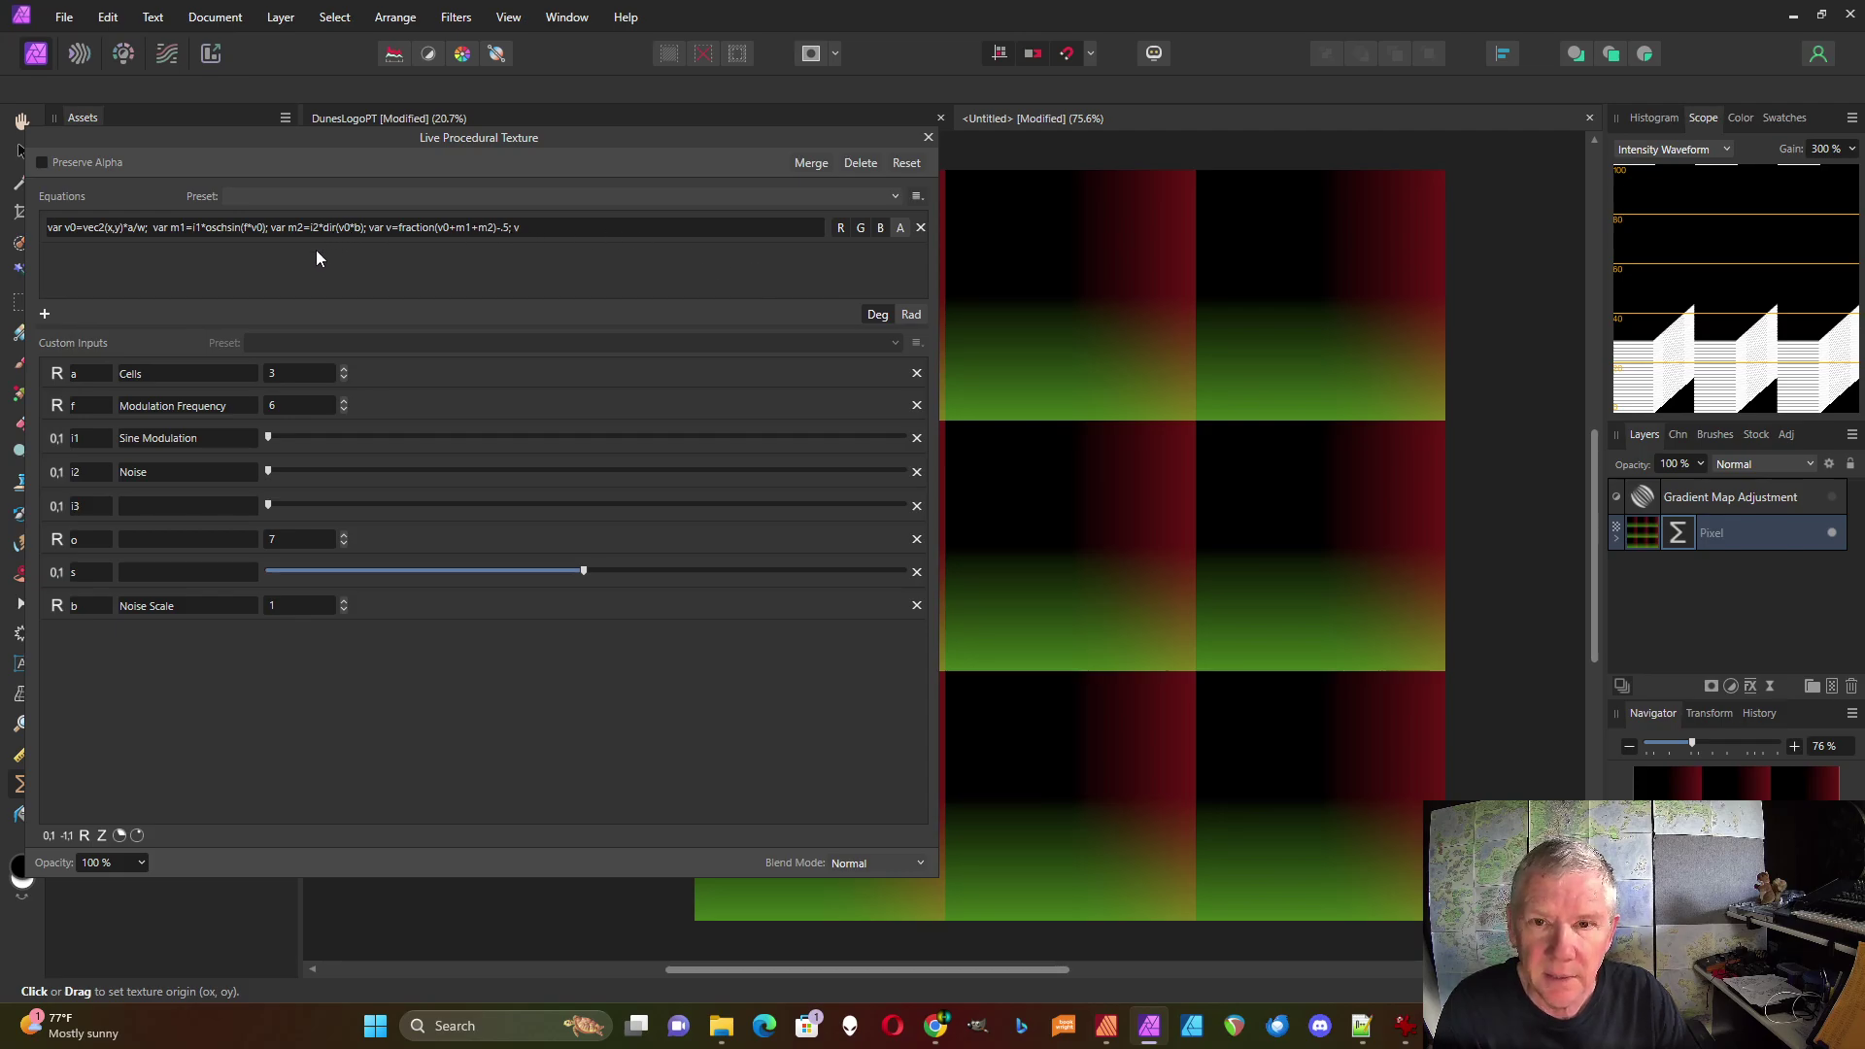
pyautogui.click(274, 229)
pyautogui.click(275, 231)
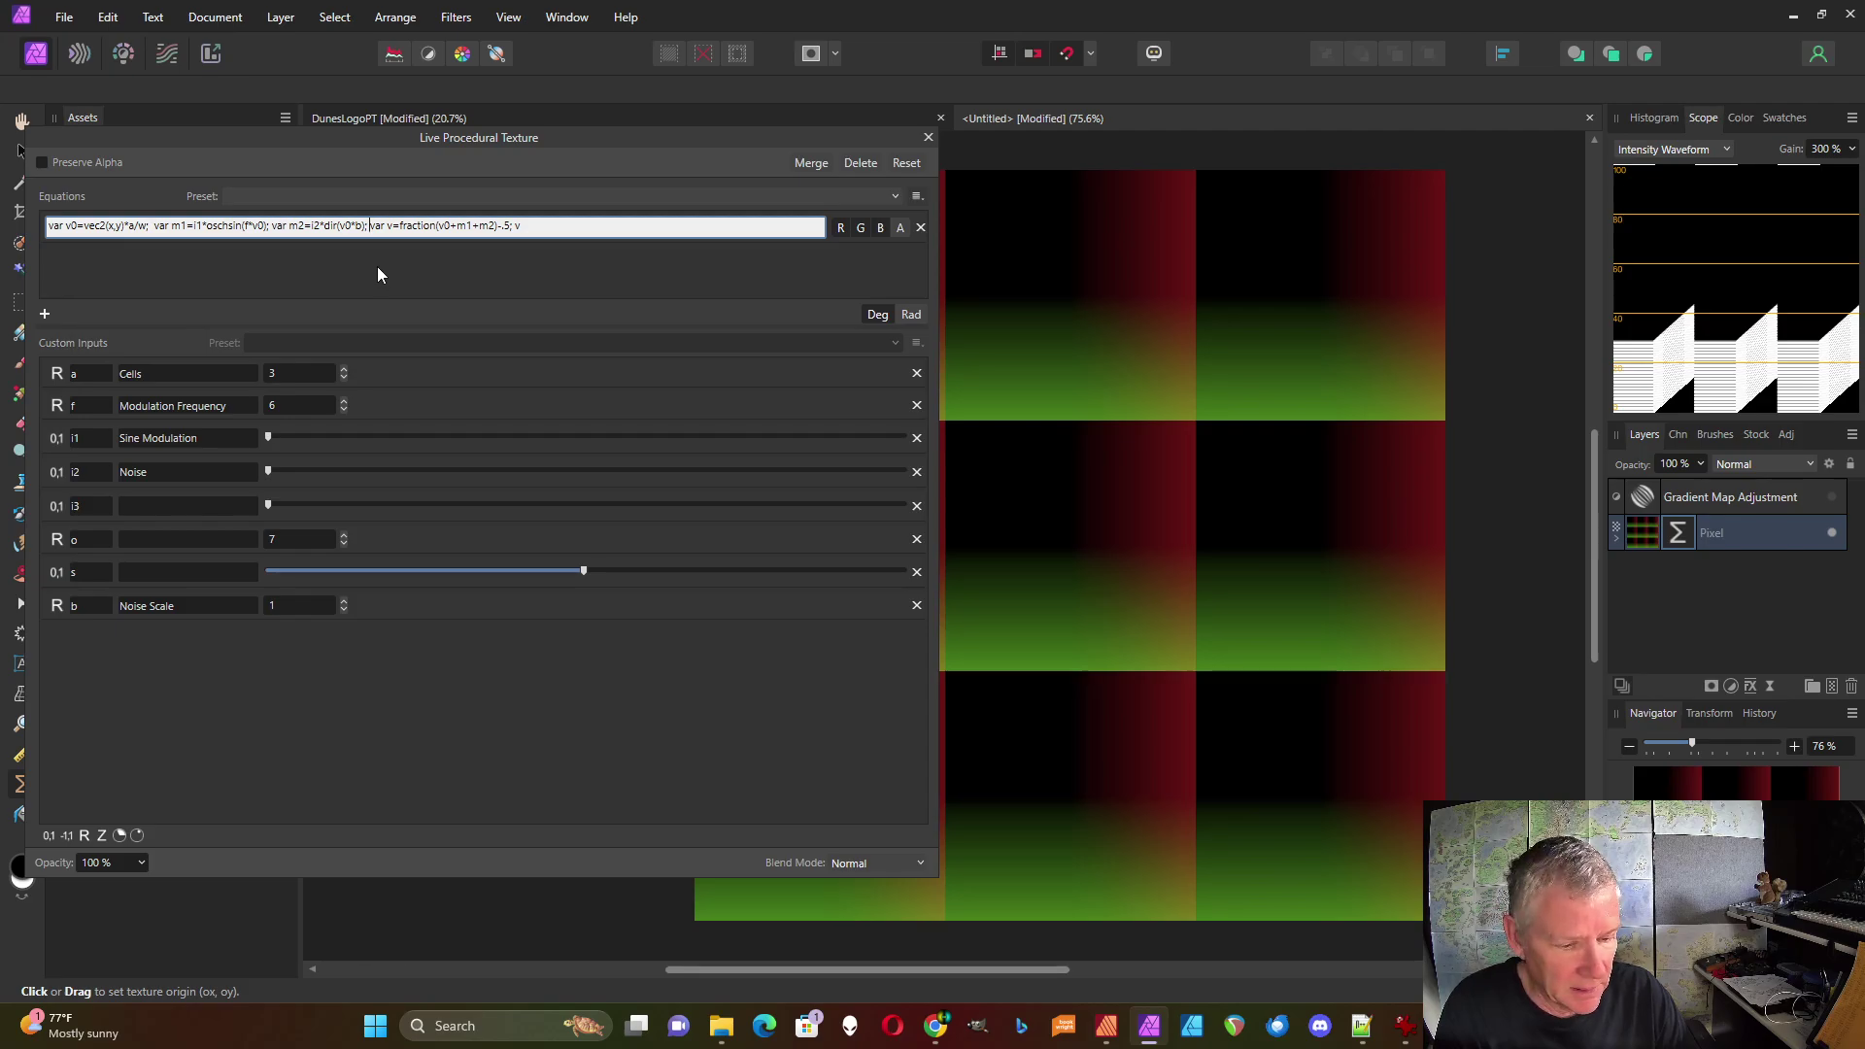
pyautogui.write('var m3=i3*perlinh(v0,o,s);')
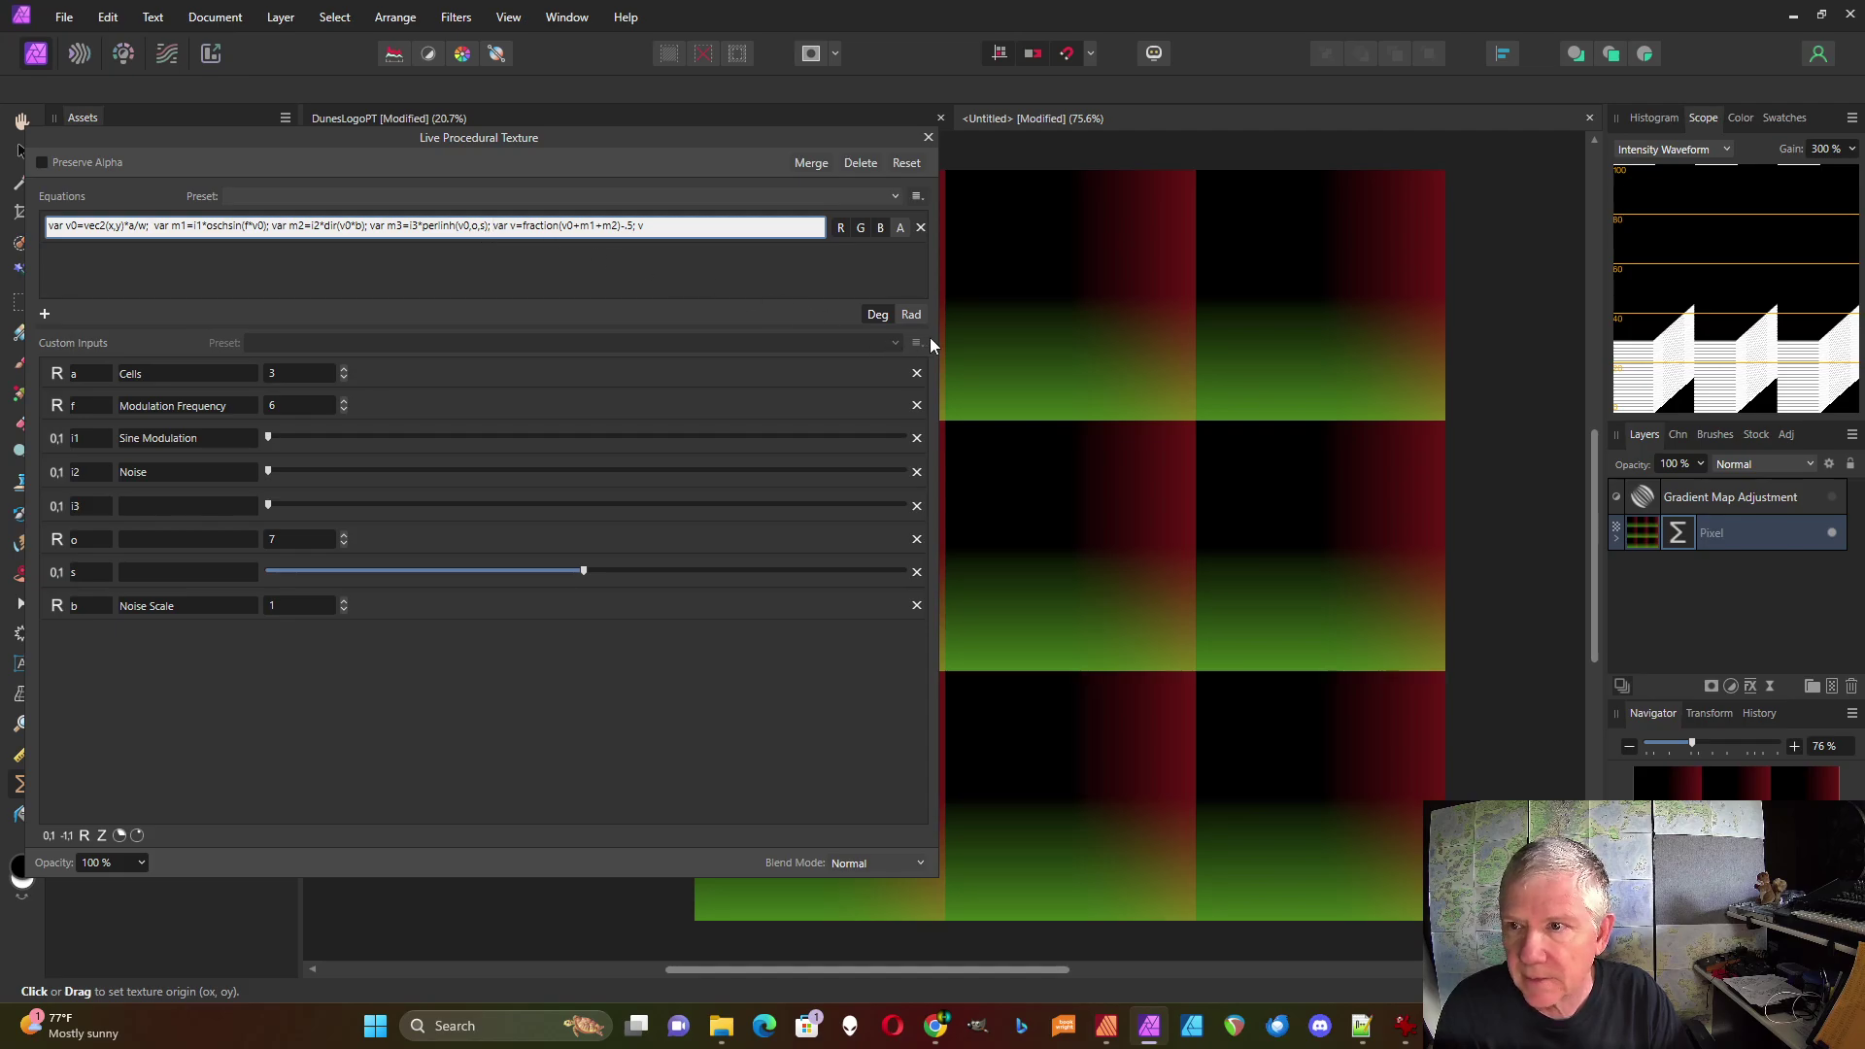
pyautogui.moveTo(938, 337); pyautogui.dragTo(644, 337)
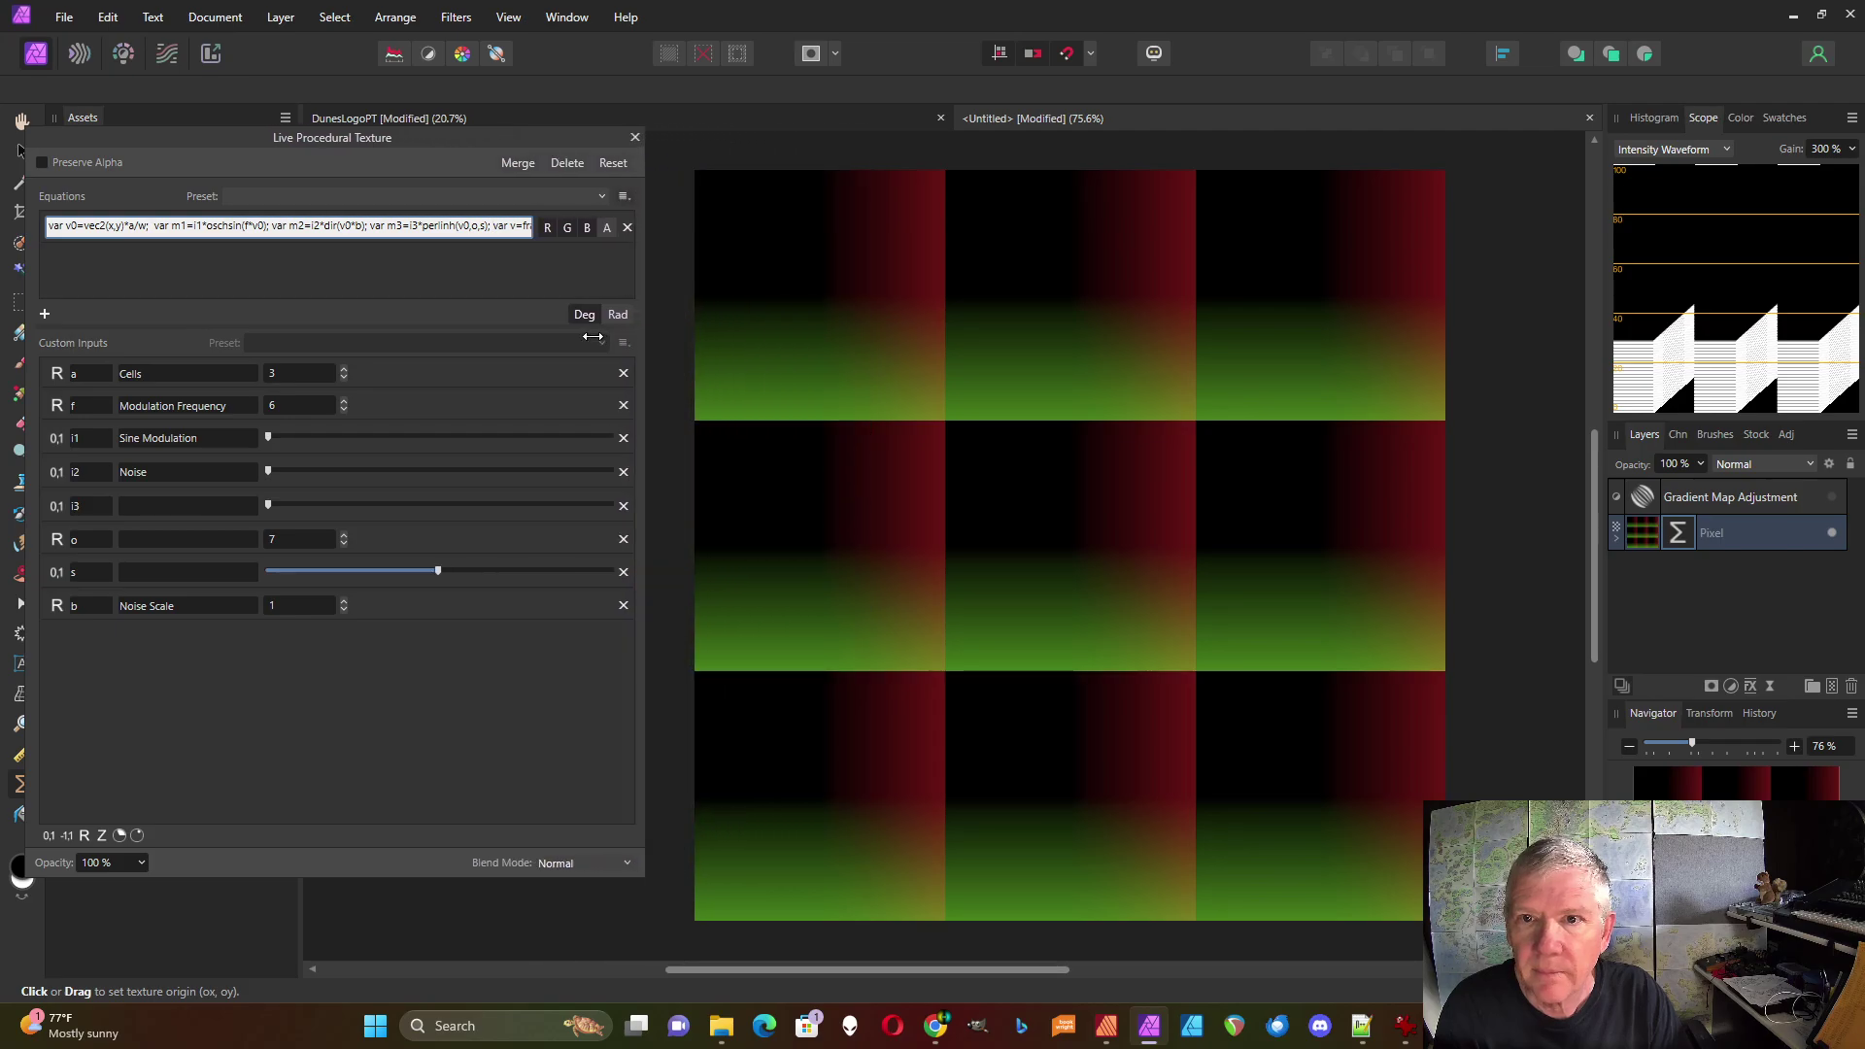
# Give the custom inputs i3, o and s the descriptions "Perlin", "Octaves" and "Smooth"
pyautogui.click(123, 539)
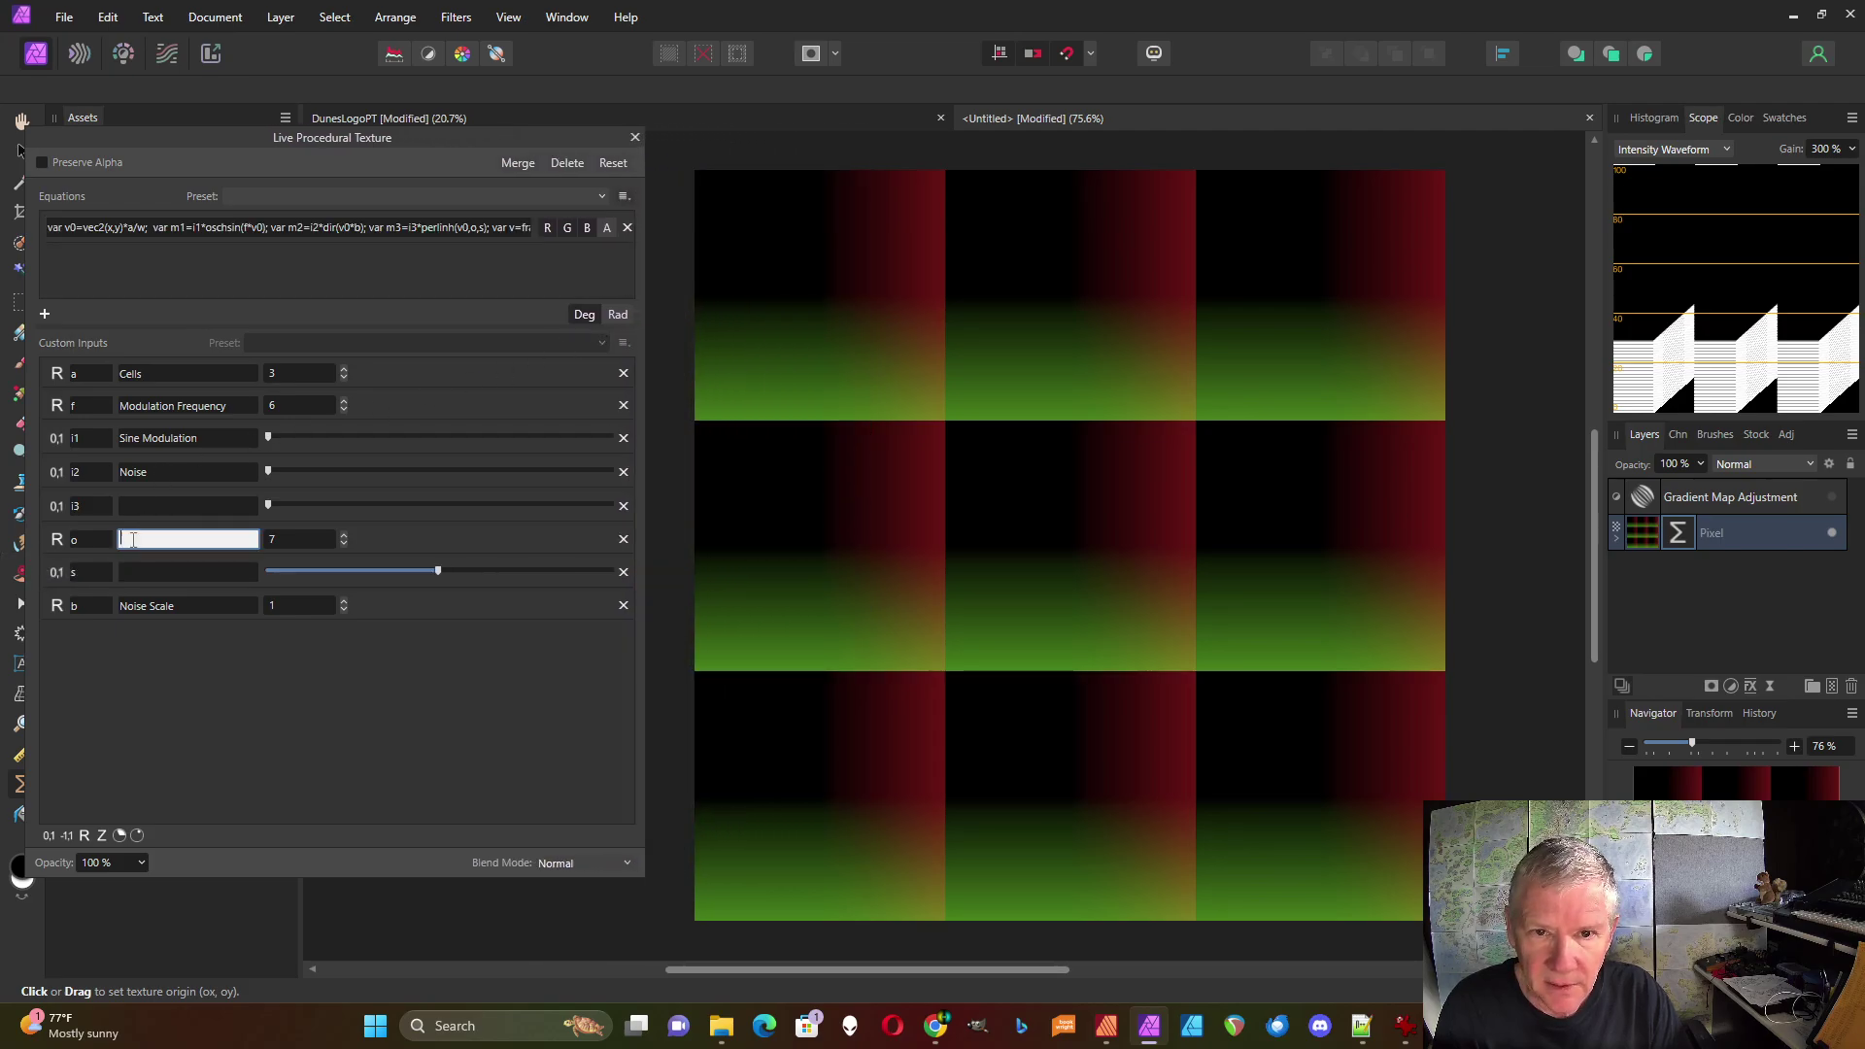
pyautogui.click(141, 506)
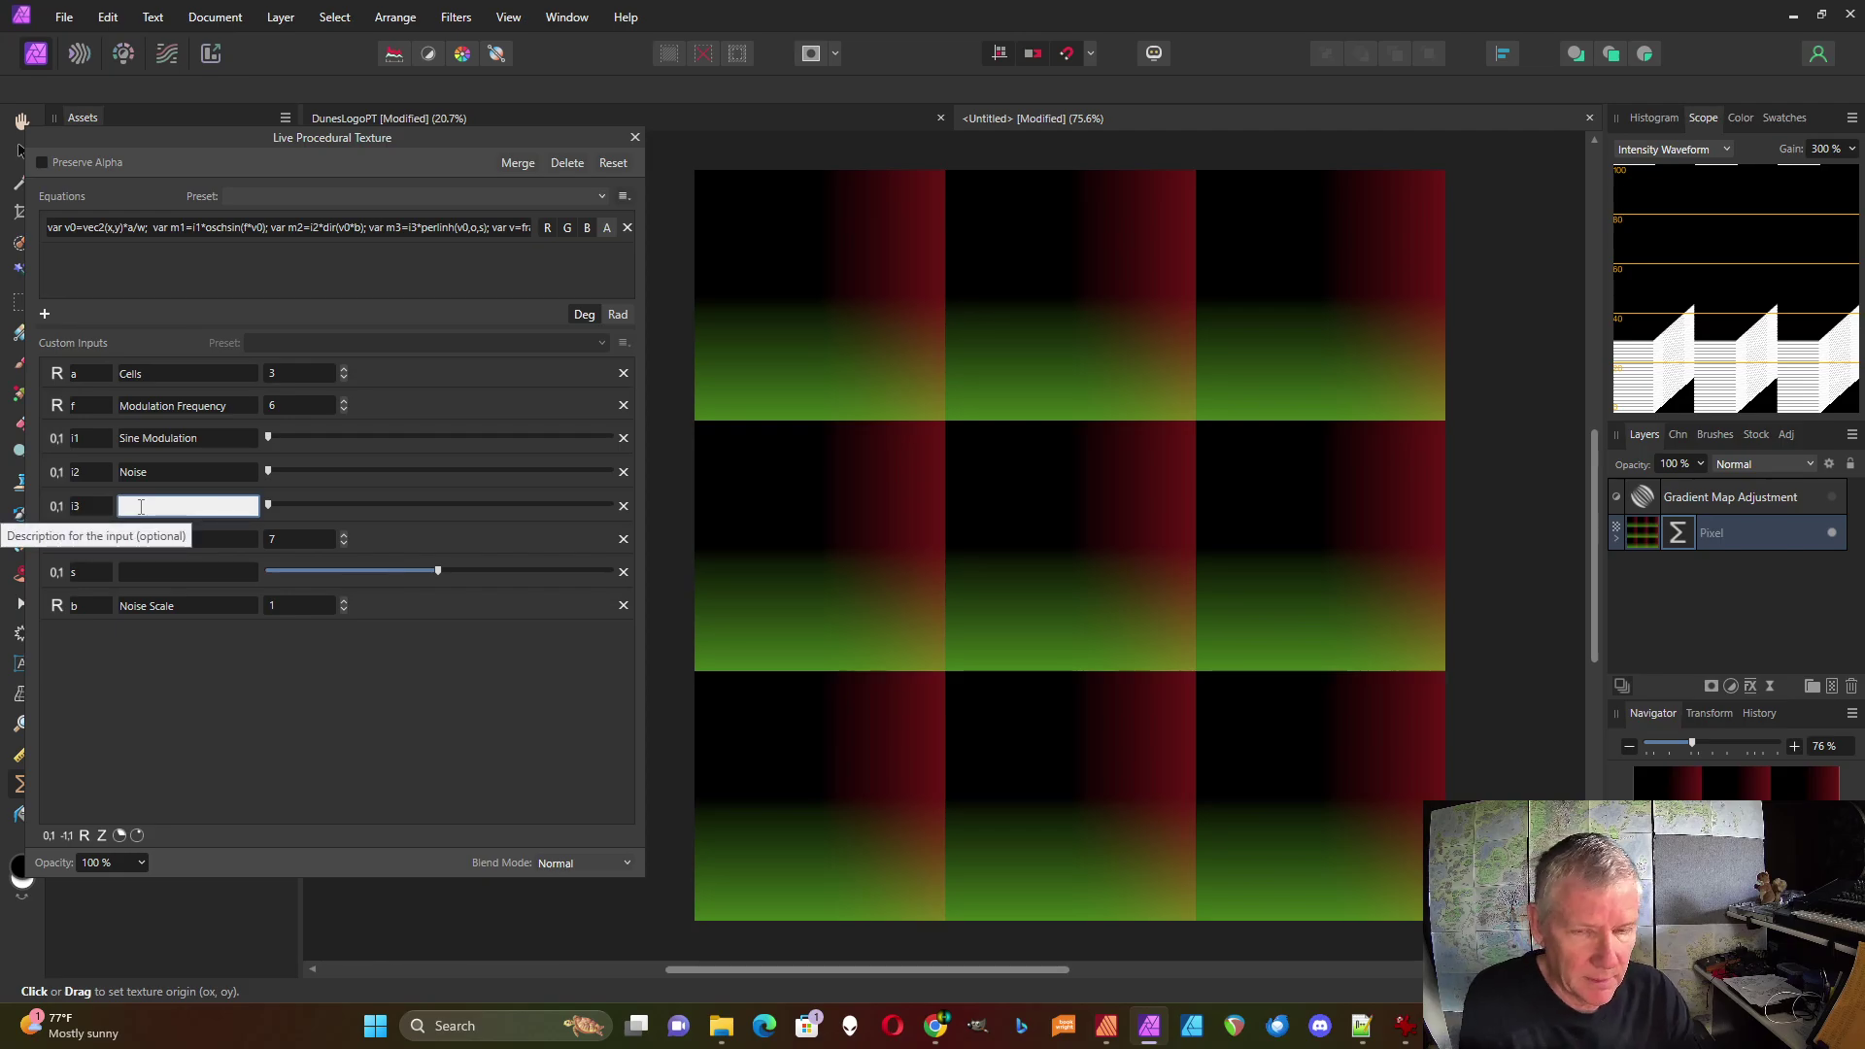
pyautogui.write('Perlin')
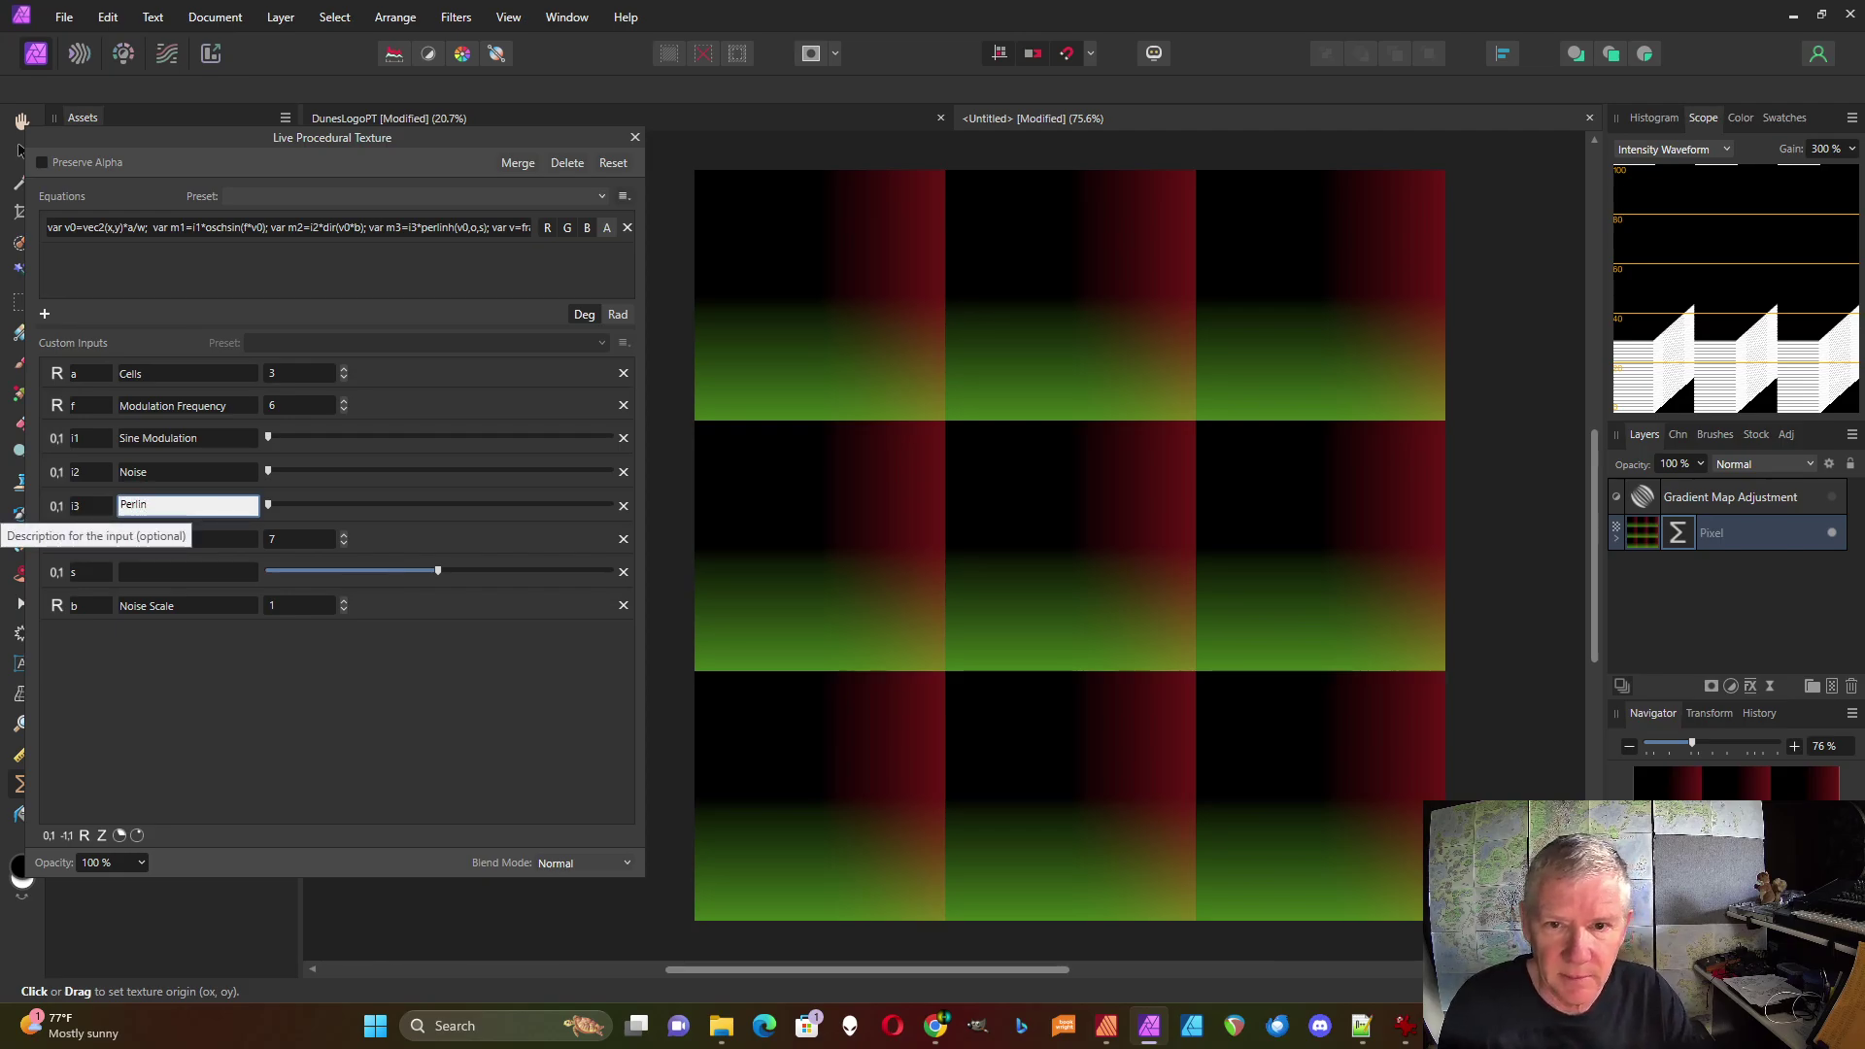
pyautogui.click(164, 540)
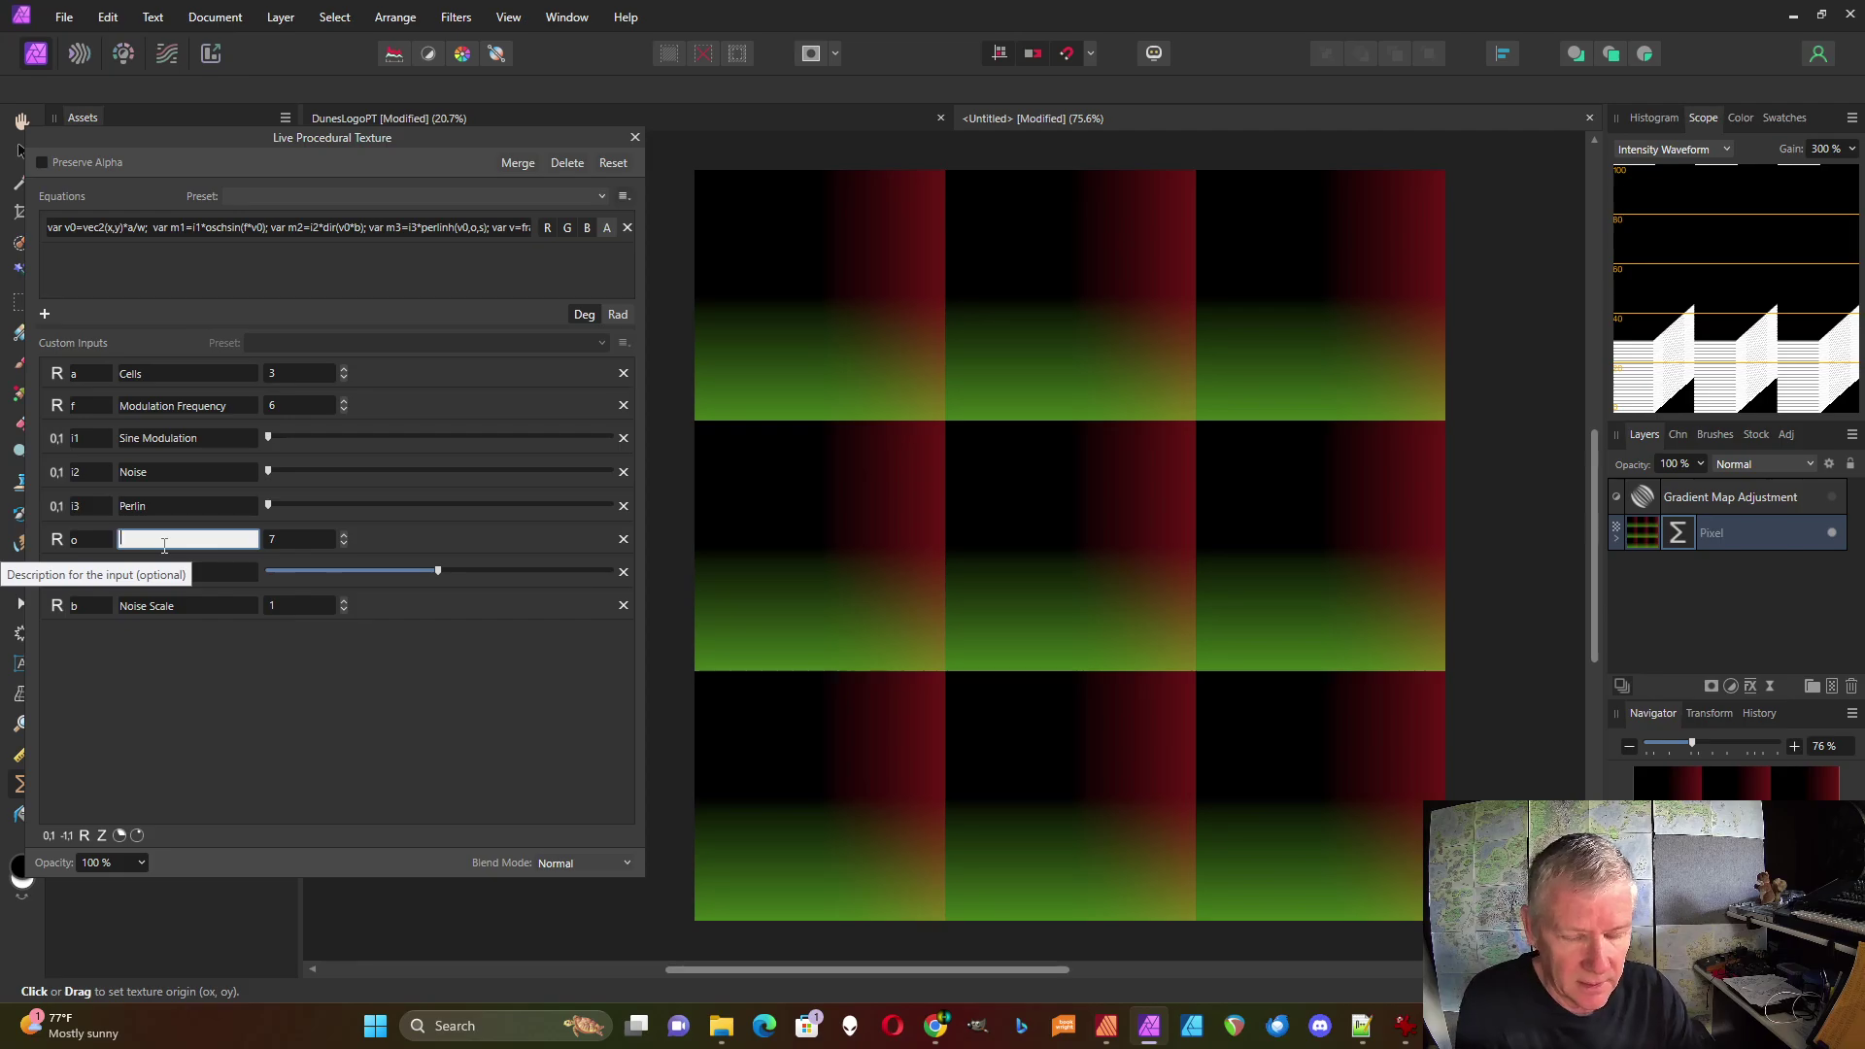
pyautogui.write('Octaves')
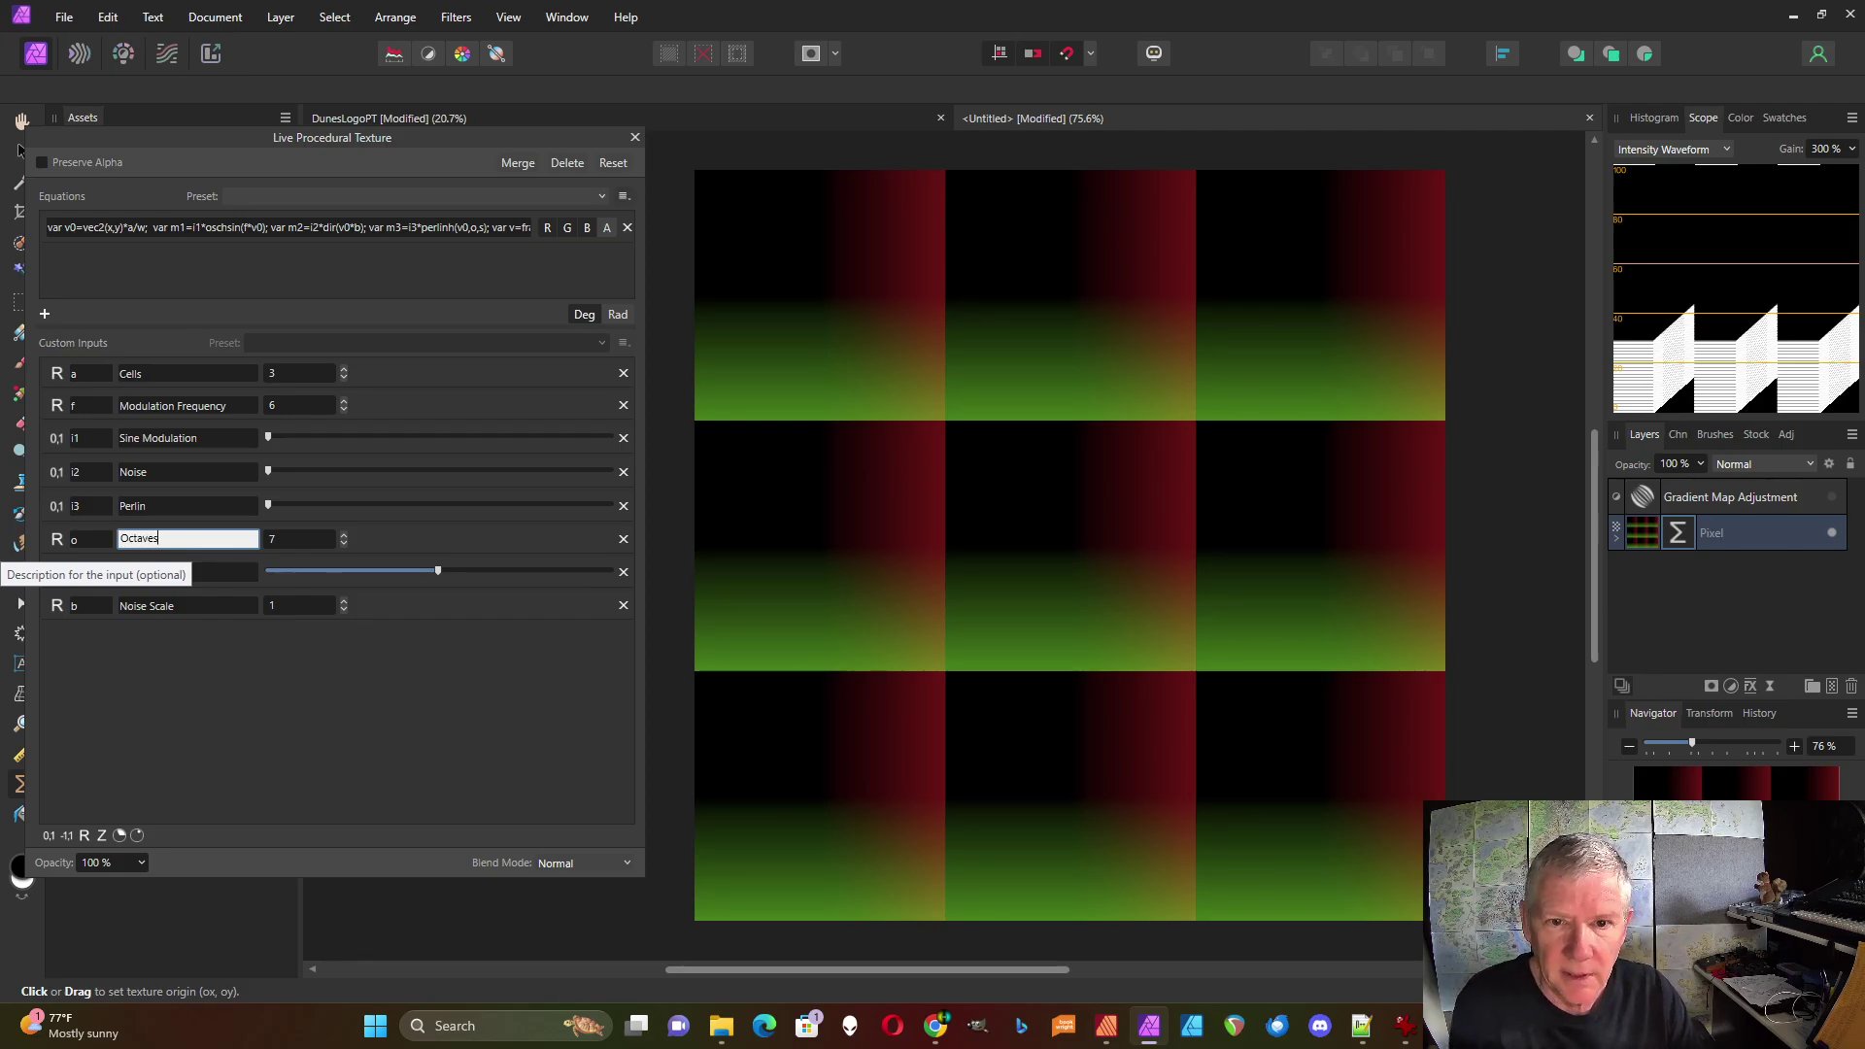
pyautogui.click(180, 573)
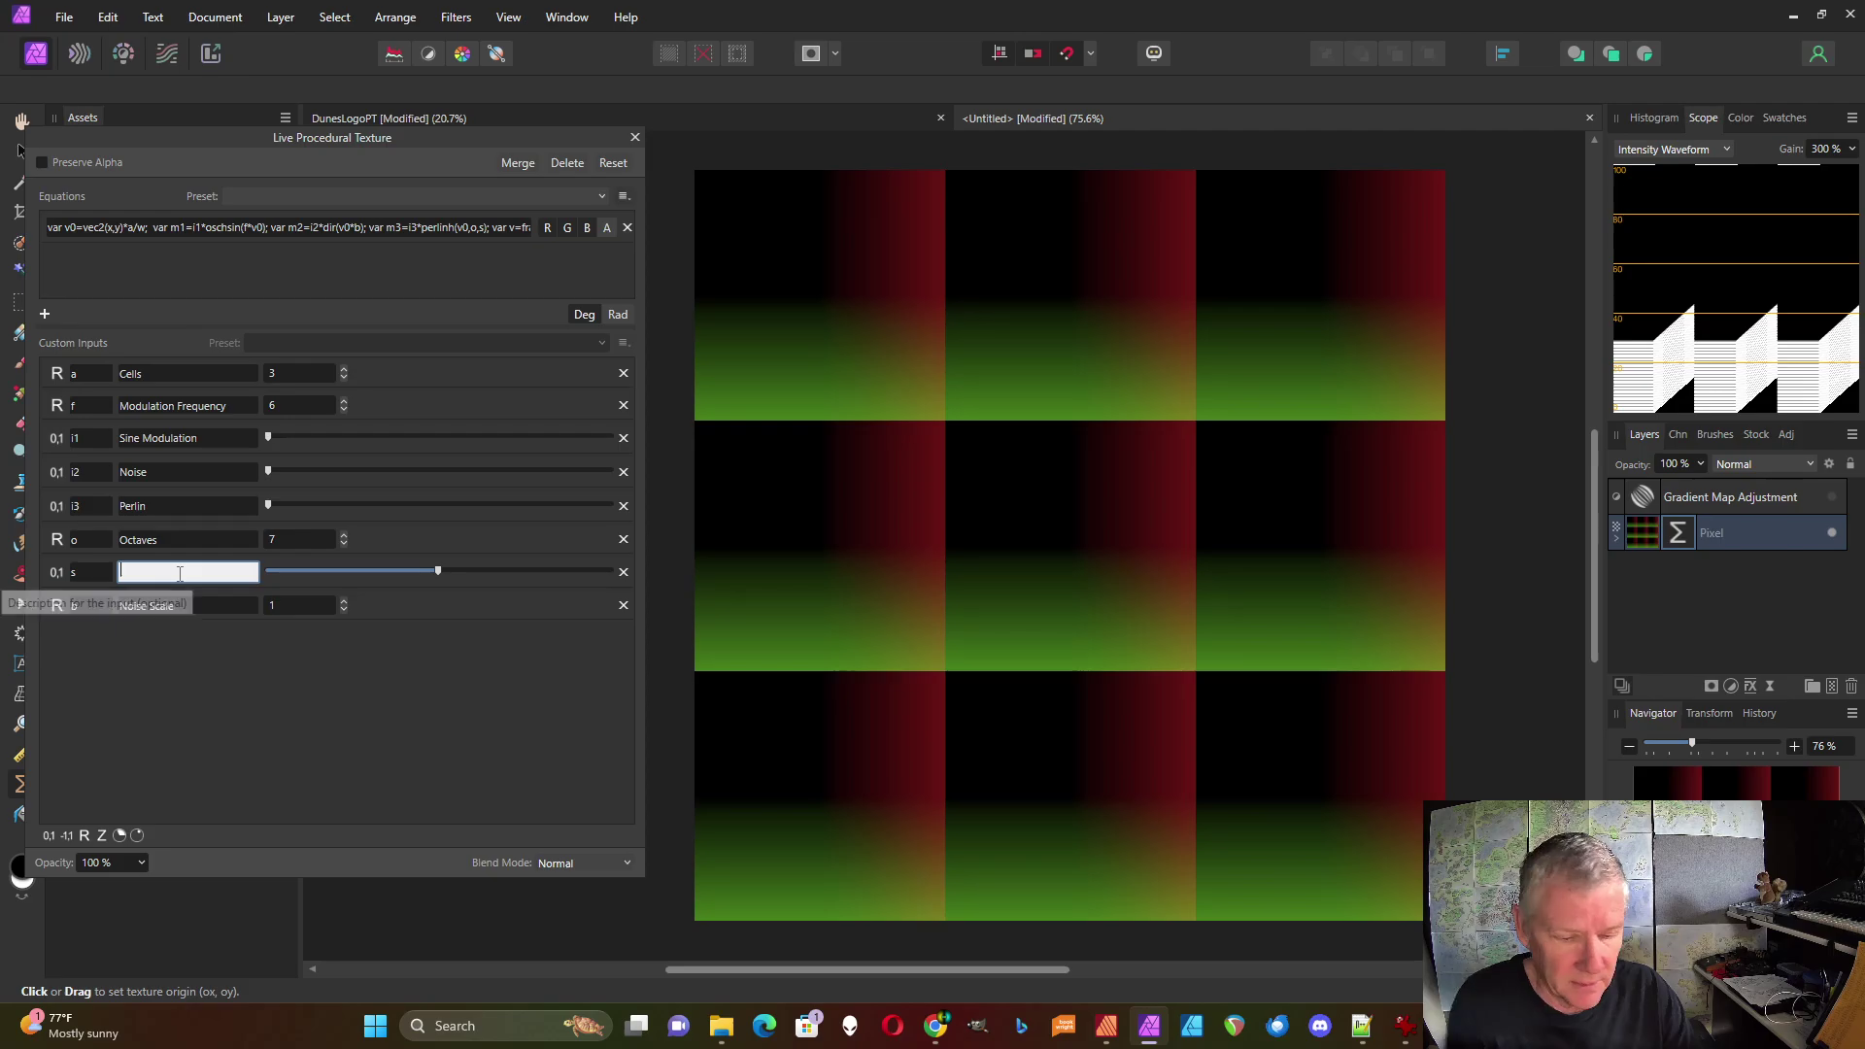
pyautogui.write('Smoo')
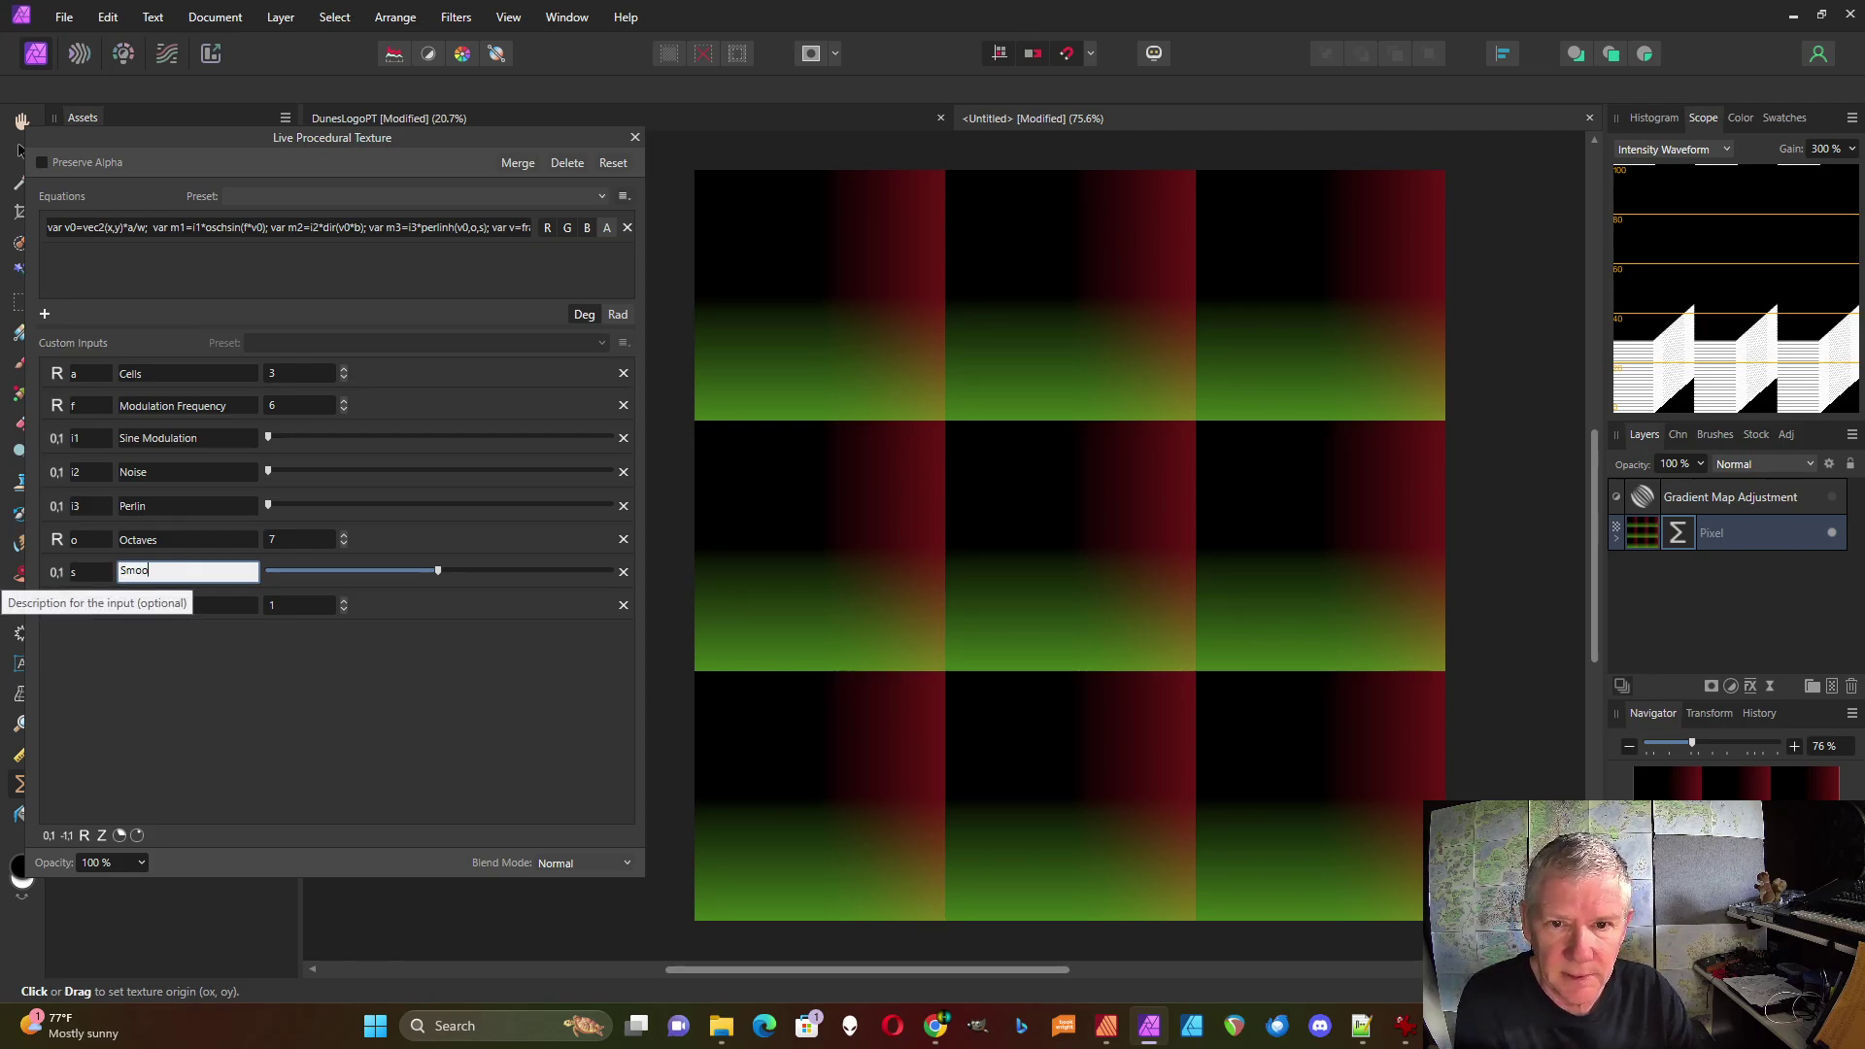
pyautogui.write('th')
pyautogui.press('Return')
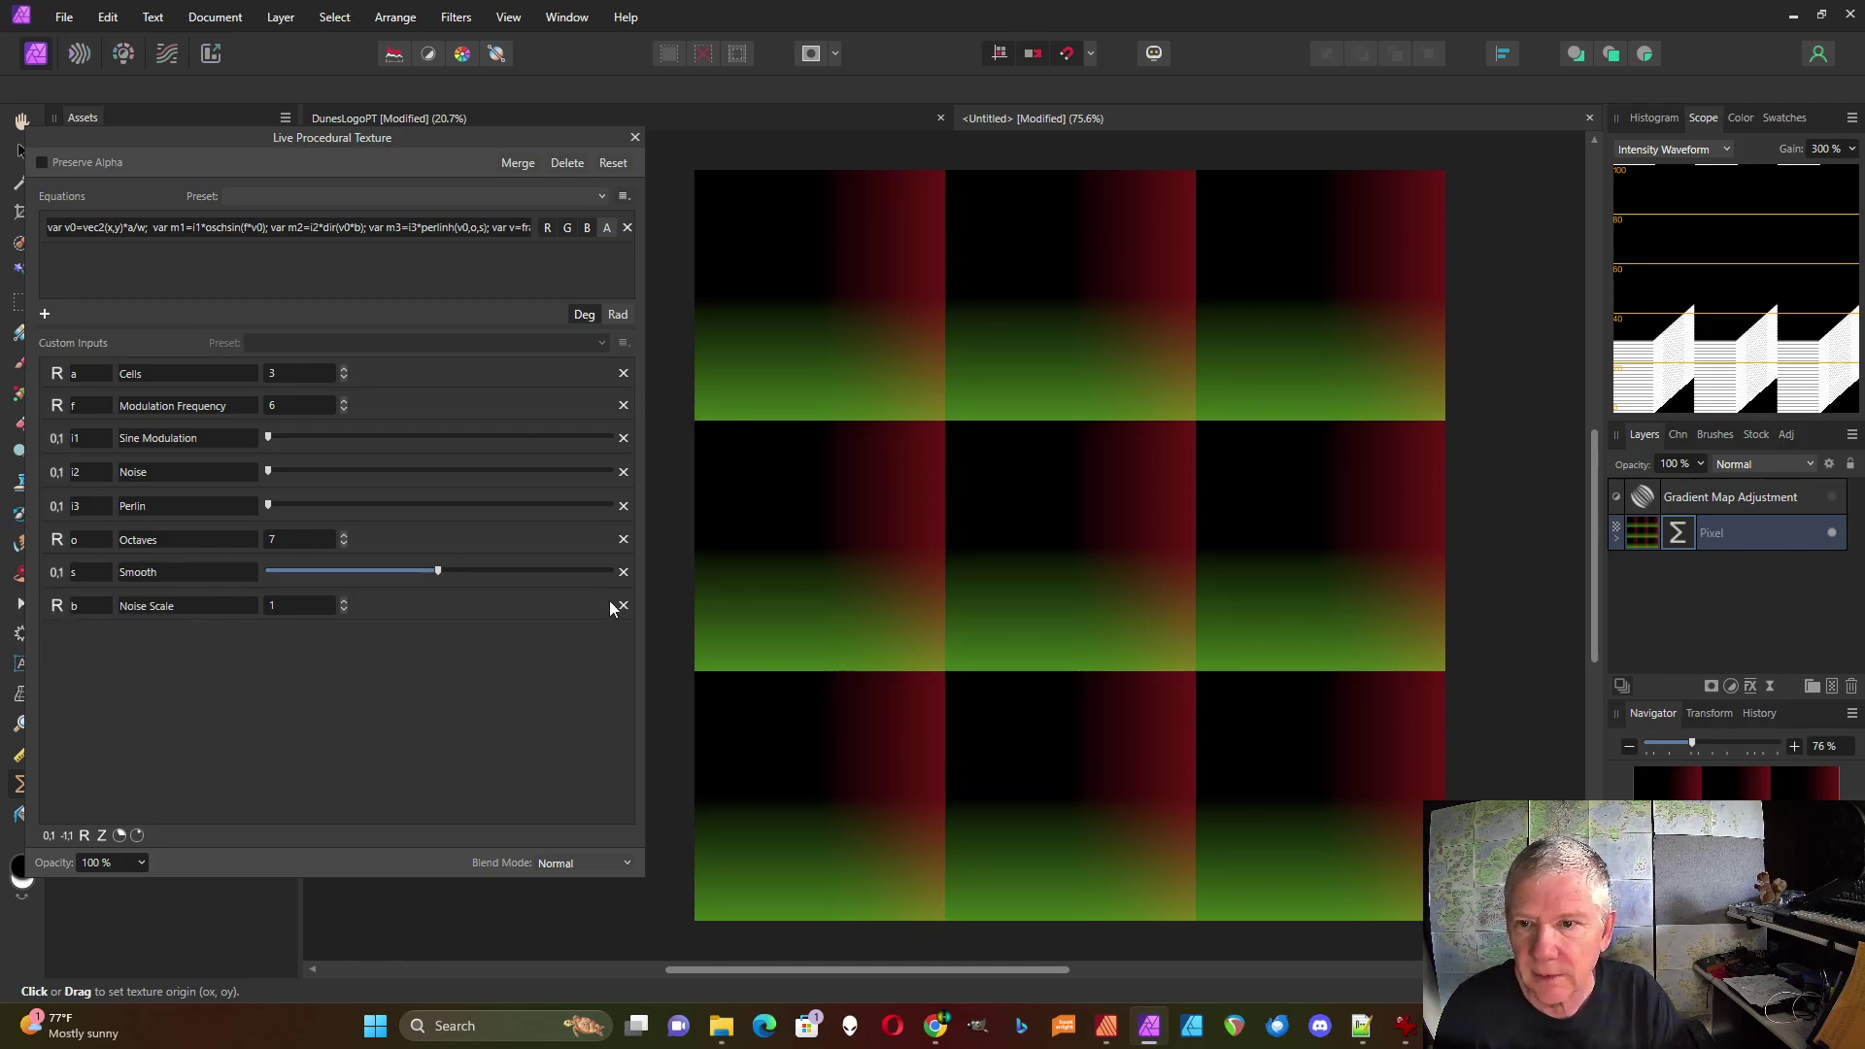
# Add m3 to the sum inside the fraction function so it reads "var v=fraction(v0+m1+m2+m3)-.5;", widening the texture dialog for editing
pyautogui.moveTo(638, 595); pyautogui.dragTo(1036, 544)
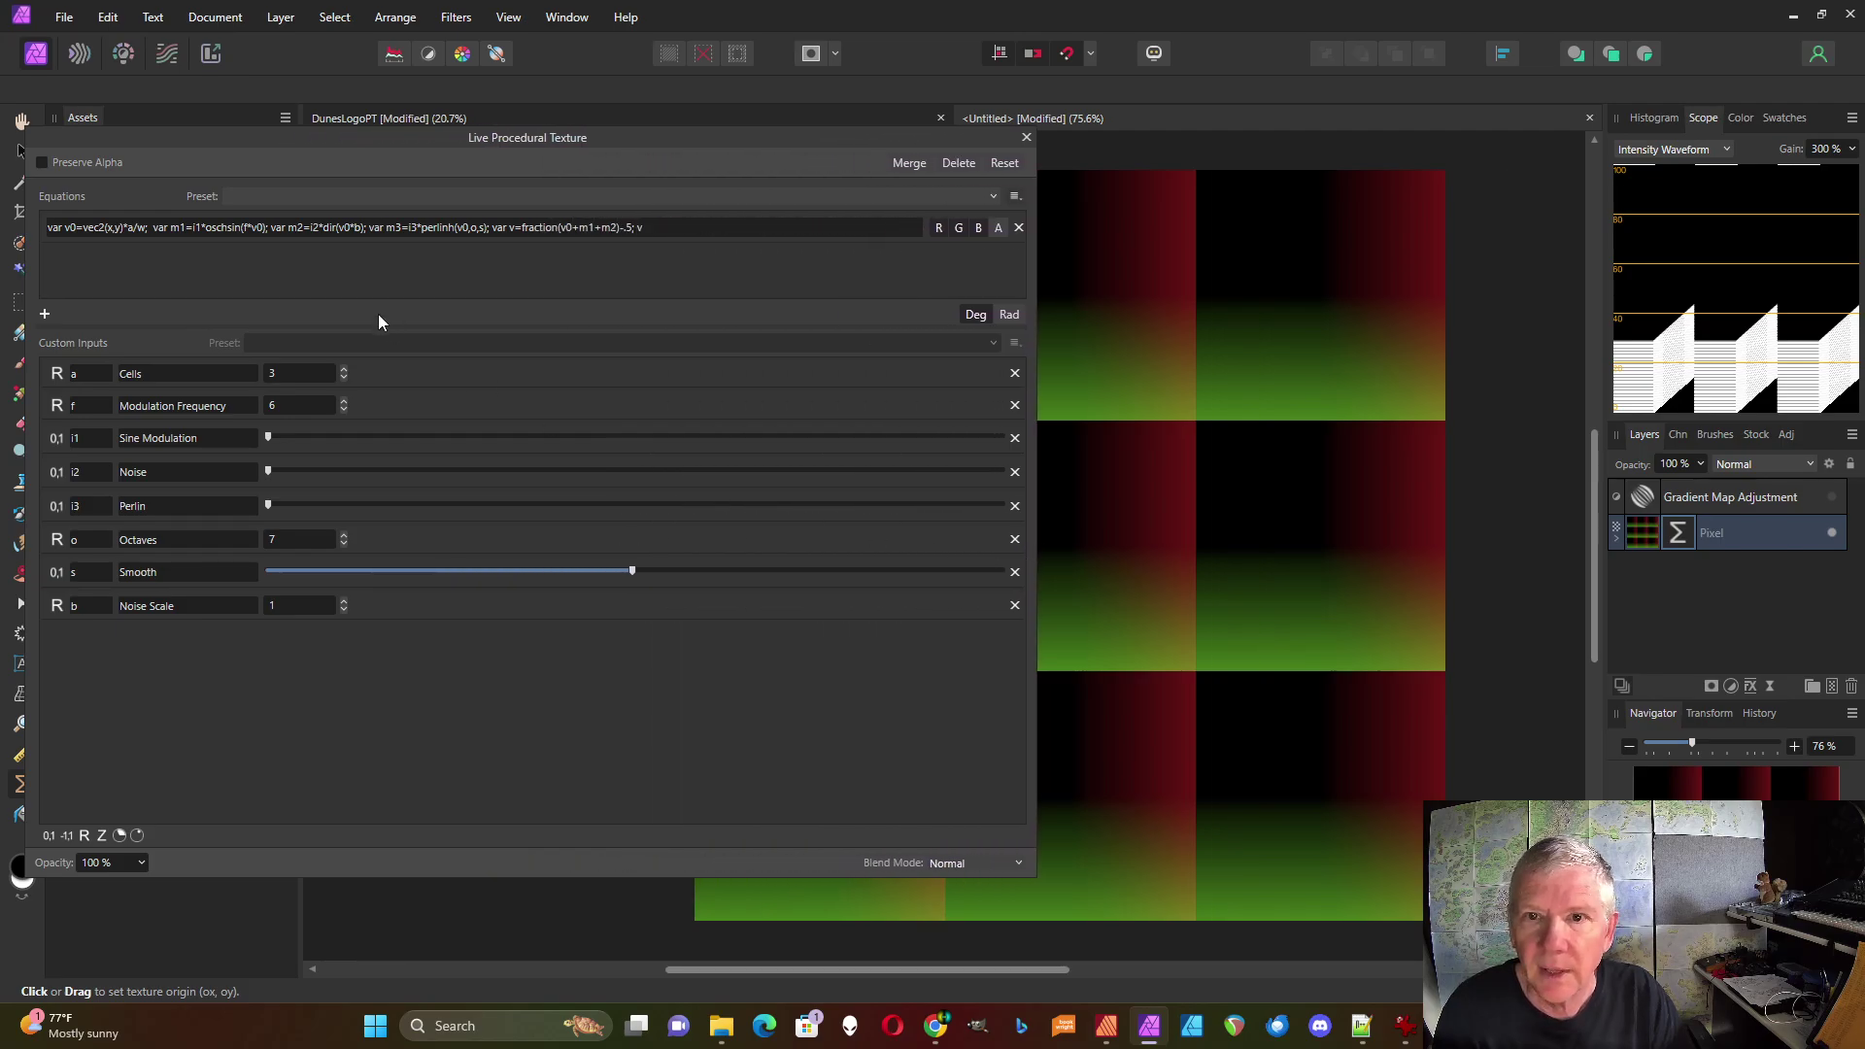
pyautogui.click(612, 229)
pyautogui.click(617, 233)
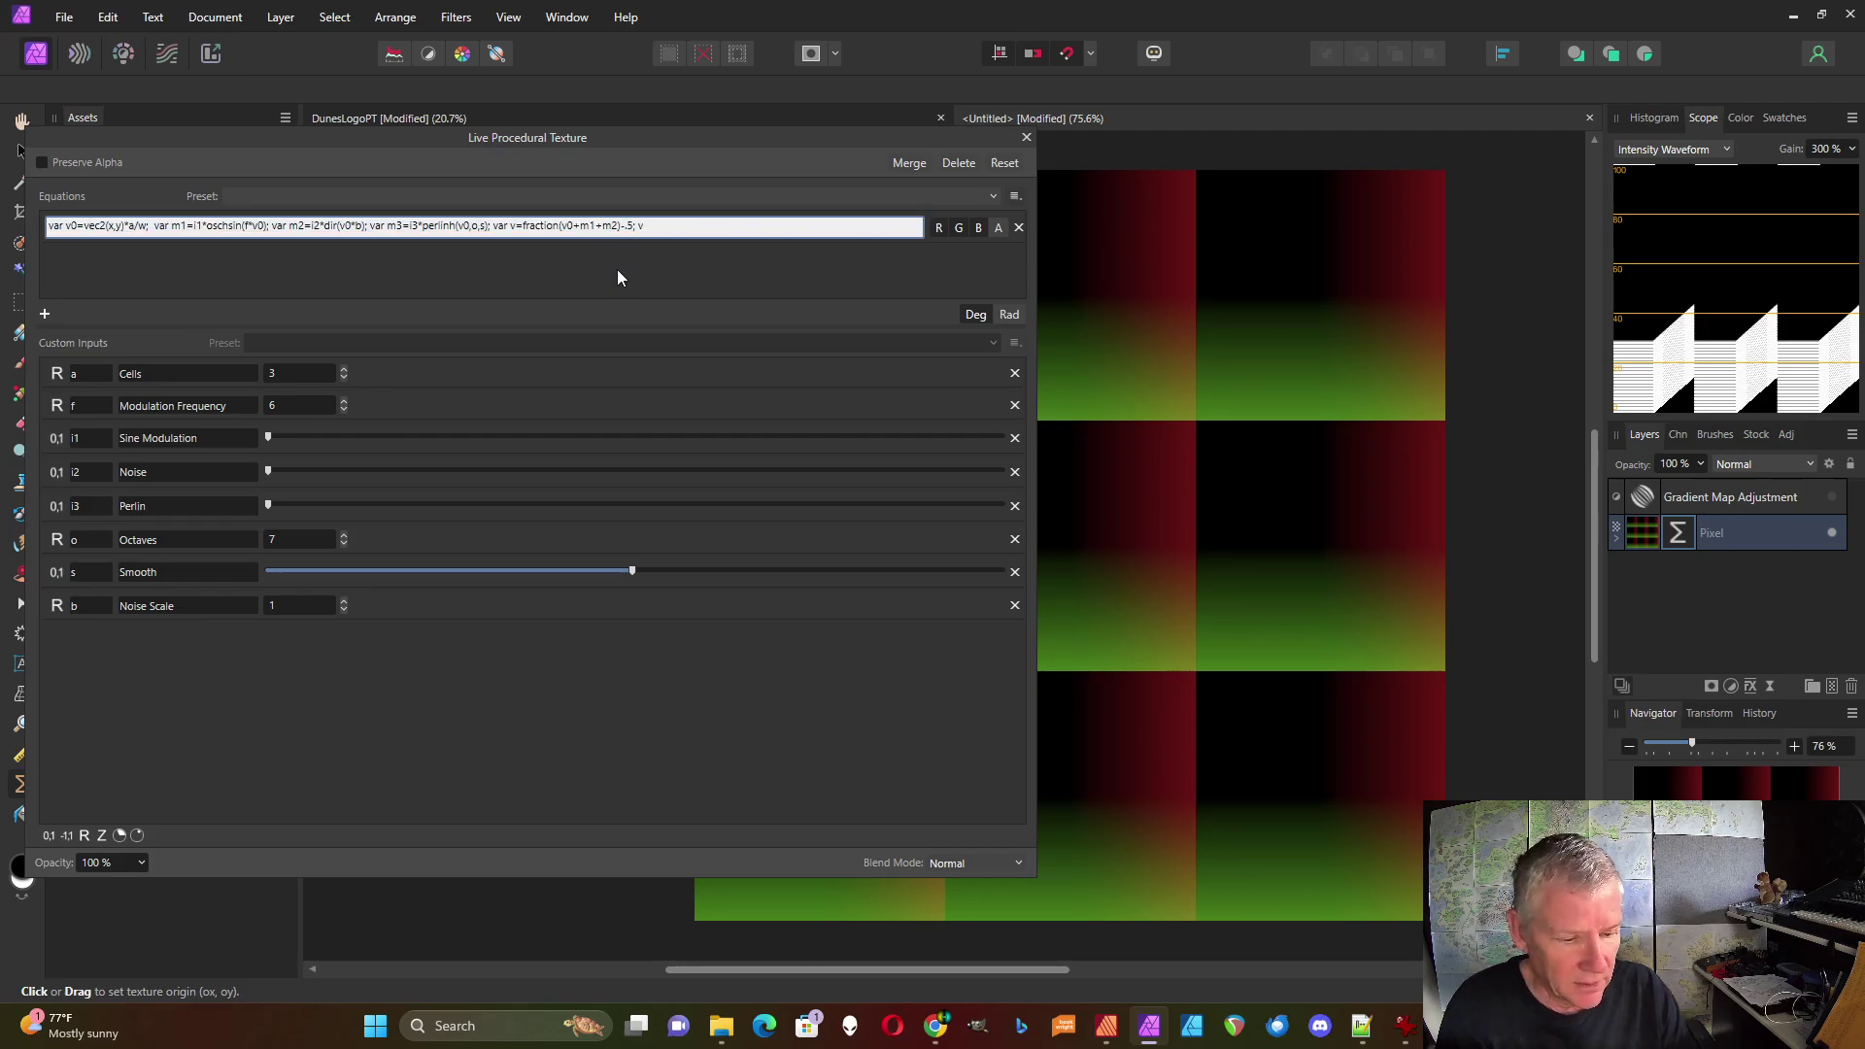
pyautogui.write('+m')
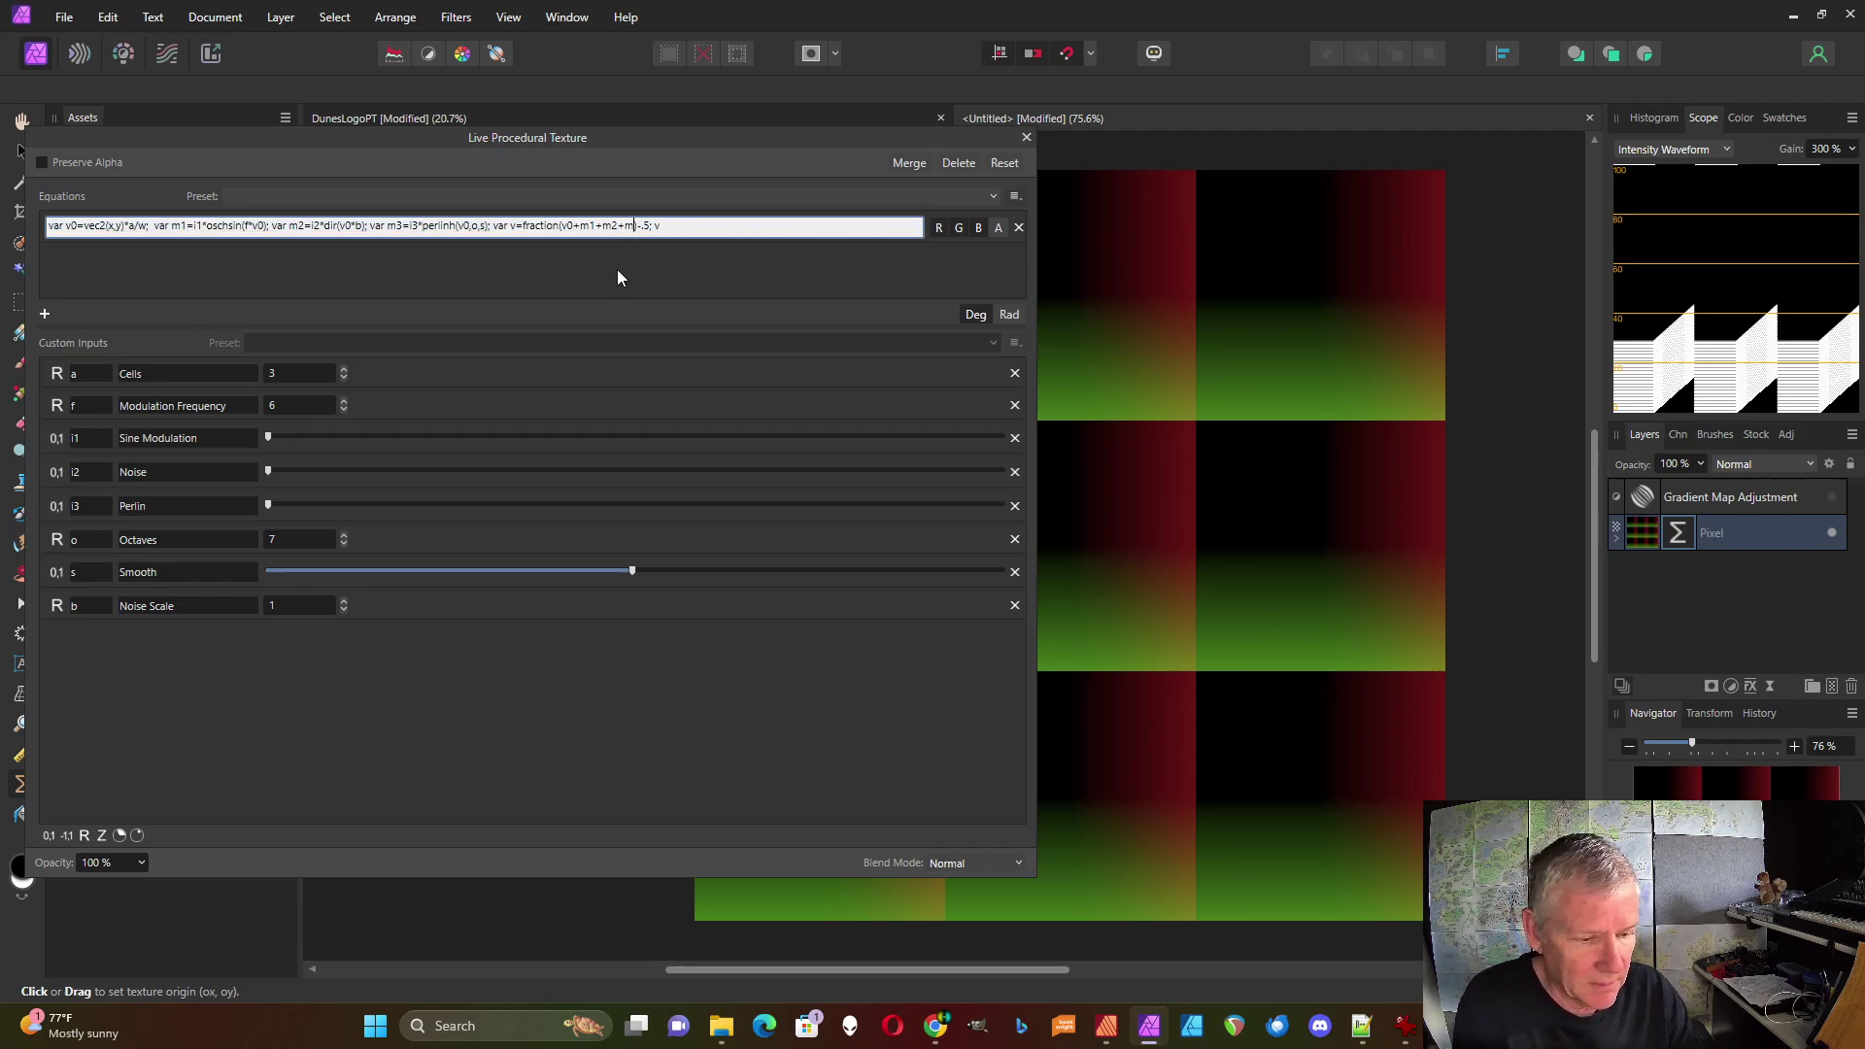
pyautogui.write('3')
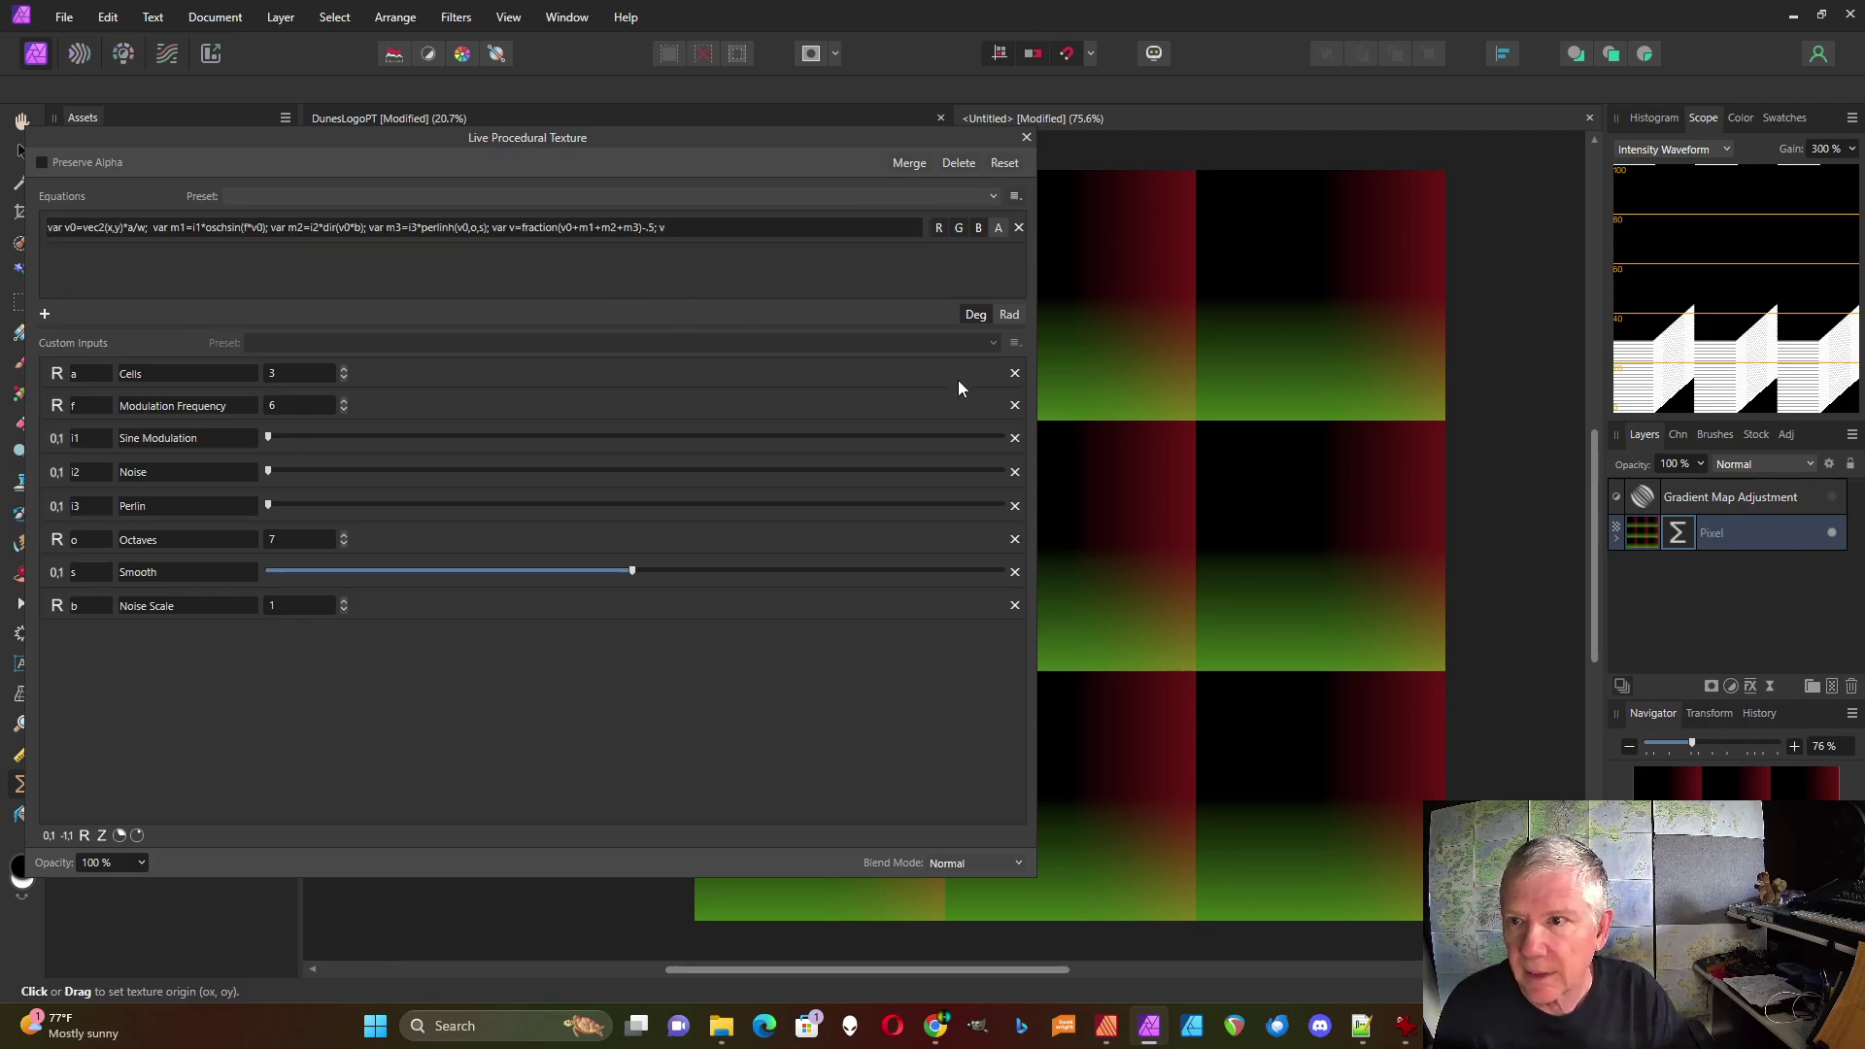
# Narrow the texture dialog and try the Perlin input at over a quarter of its range with Smooth at about 0.7
pyautogui.moveTo(1036, 408); pyautogui.dragTo(600, 406)
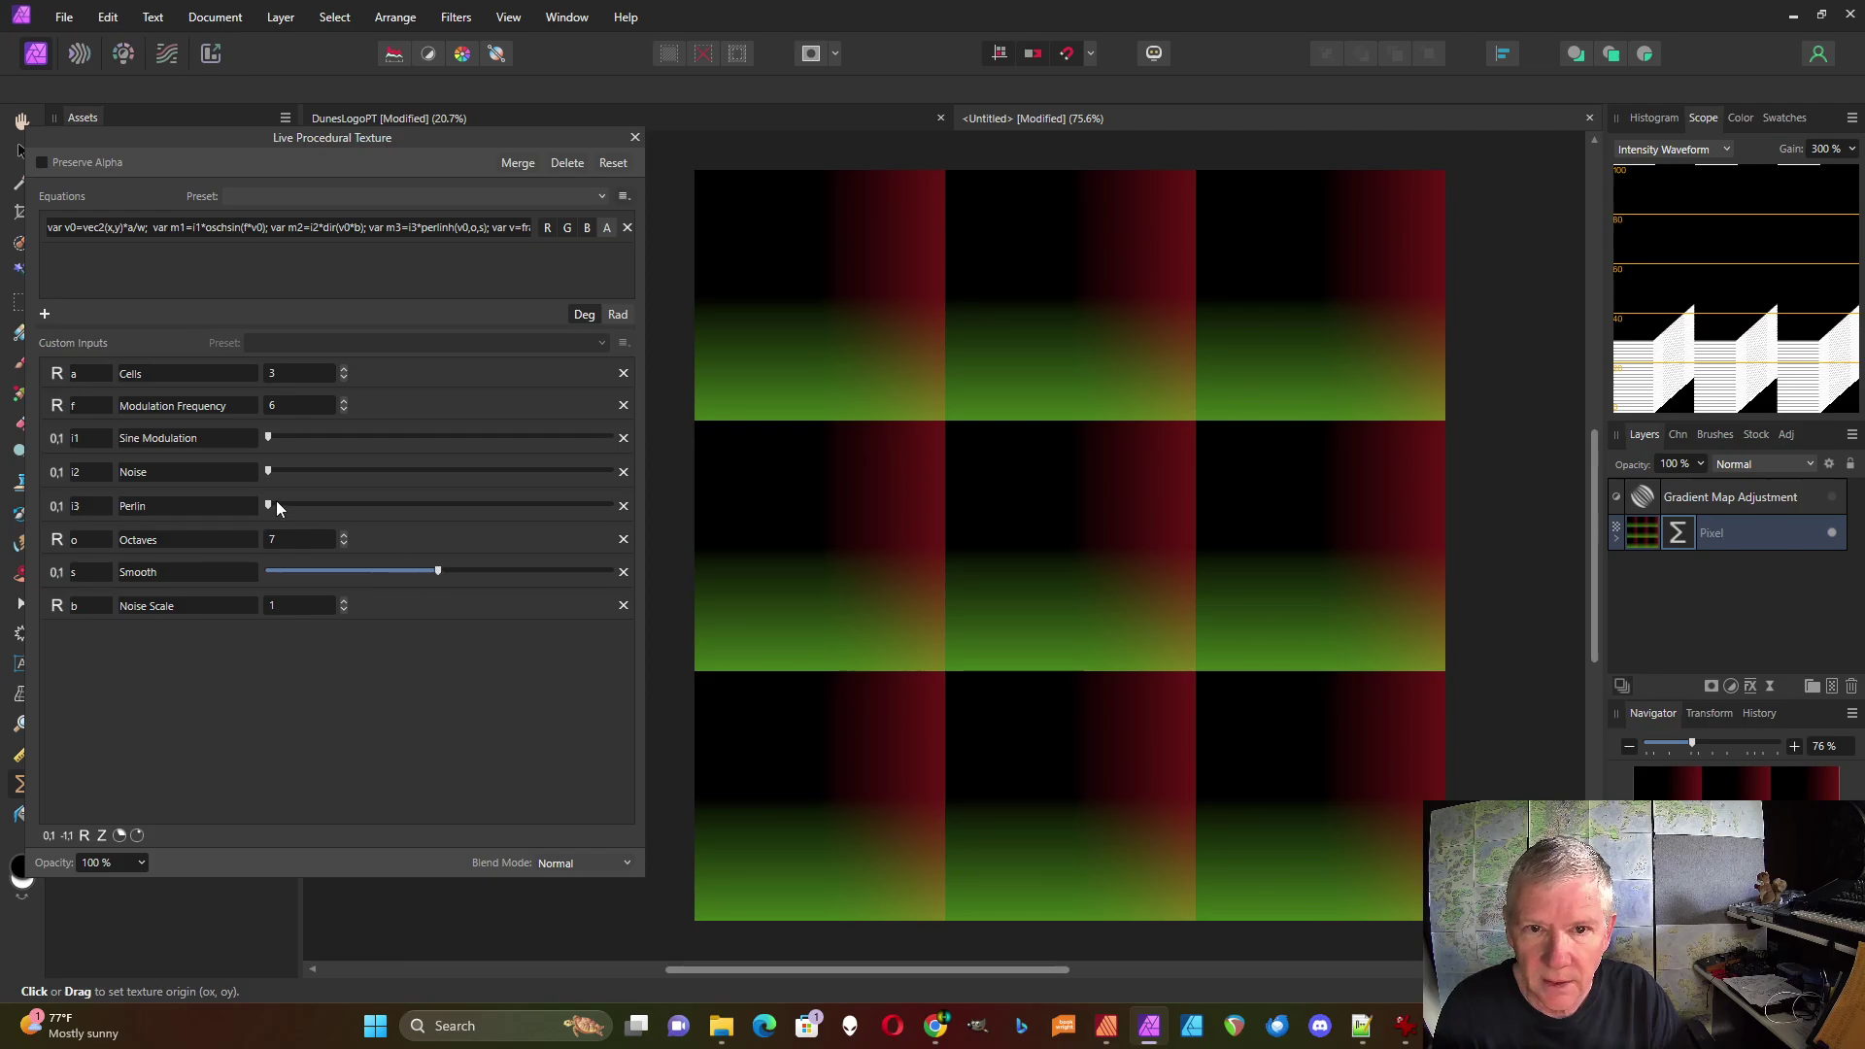
pyautogui.moveTo(270, 504); pyautogui.dragTo(366, 506)
pyautogui.moveTo(438, 571); pyautogui.dragTo(506, 573)
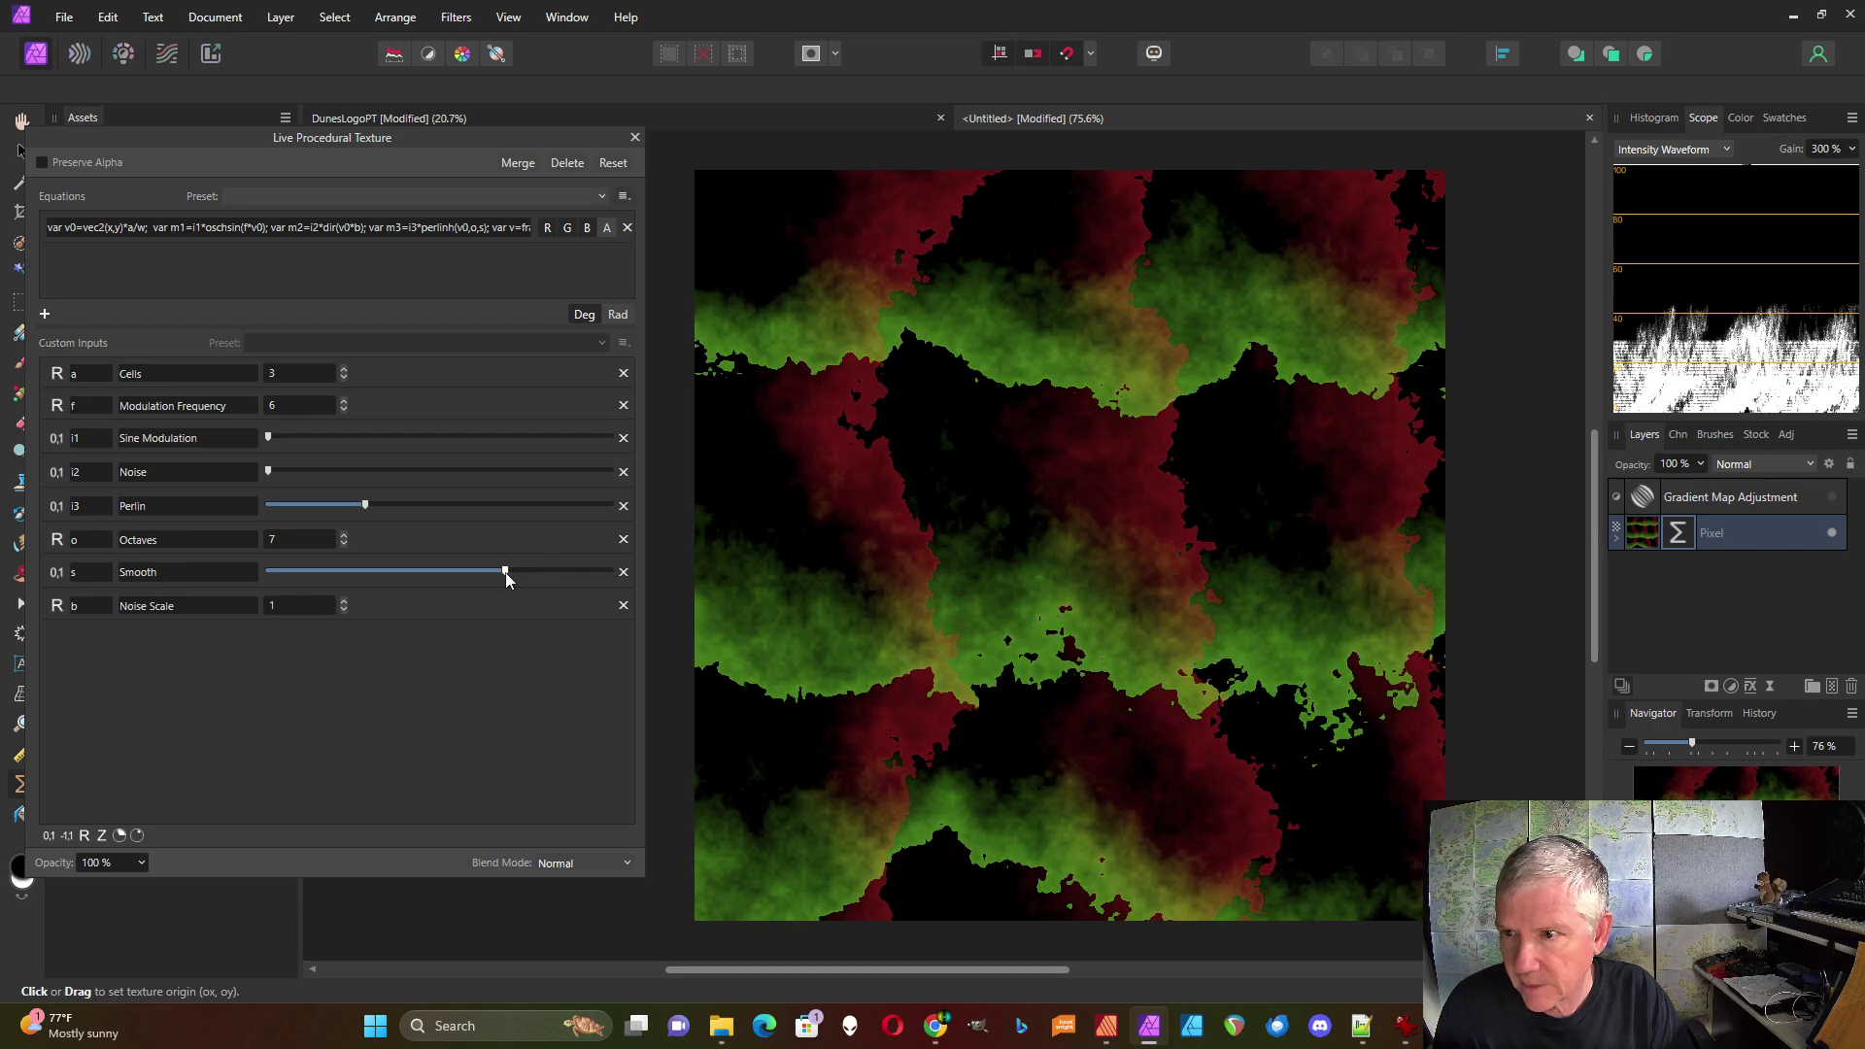
# Change the equation's final output from v to length(v), keeping the texture dialog narrow enough to show the whole canvas
pyautogui.click(485, 227)
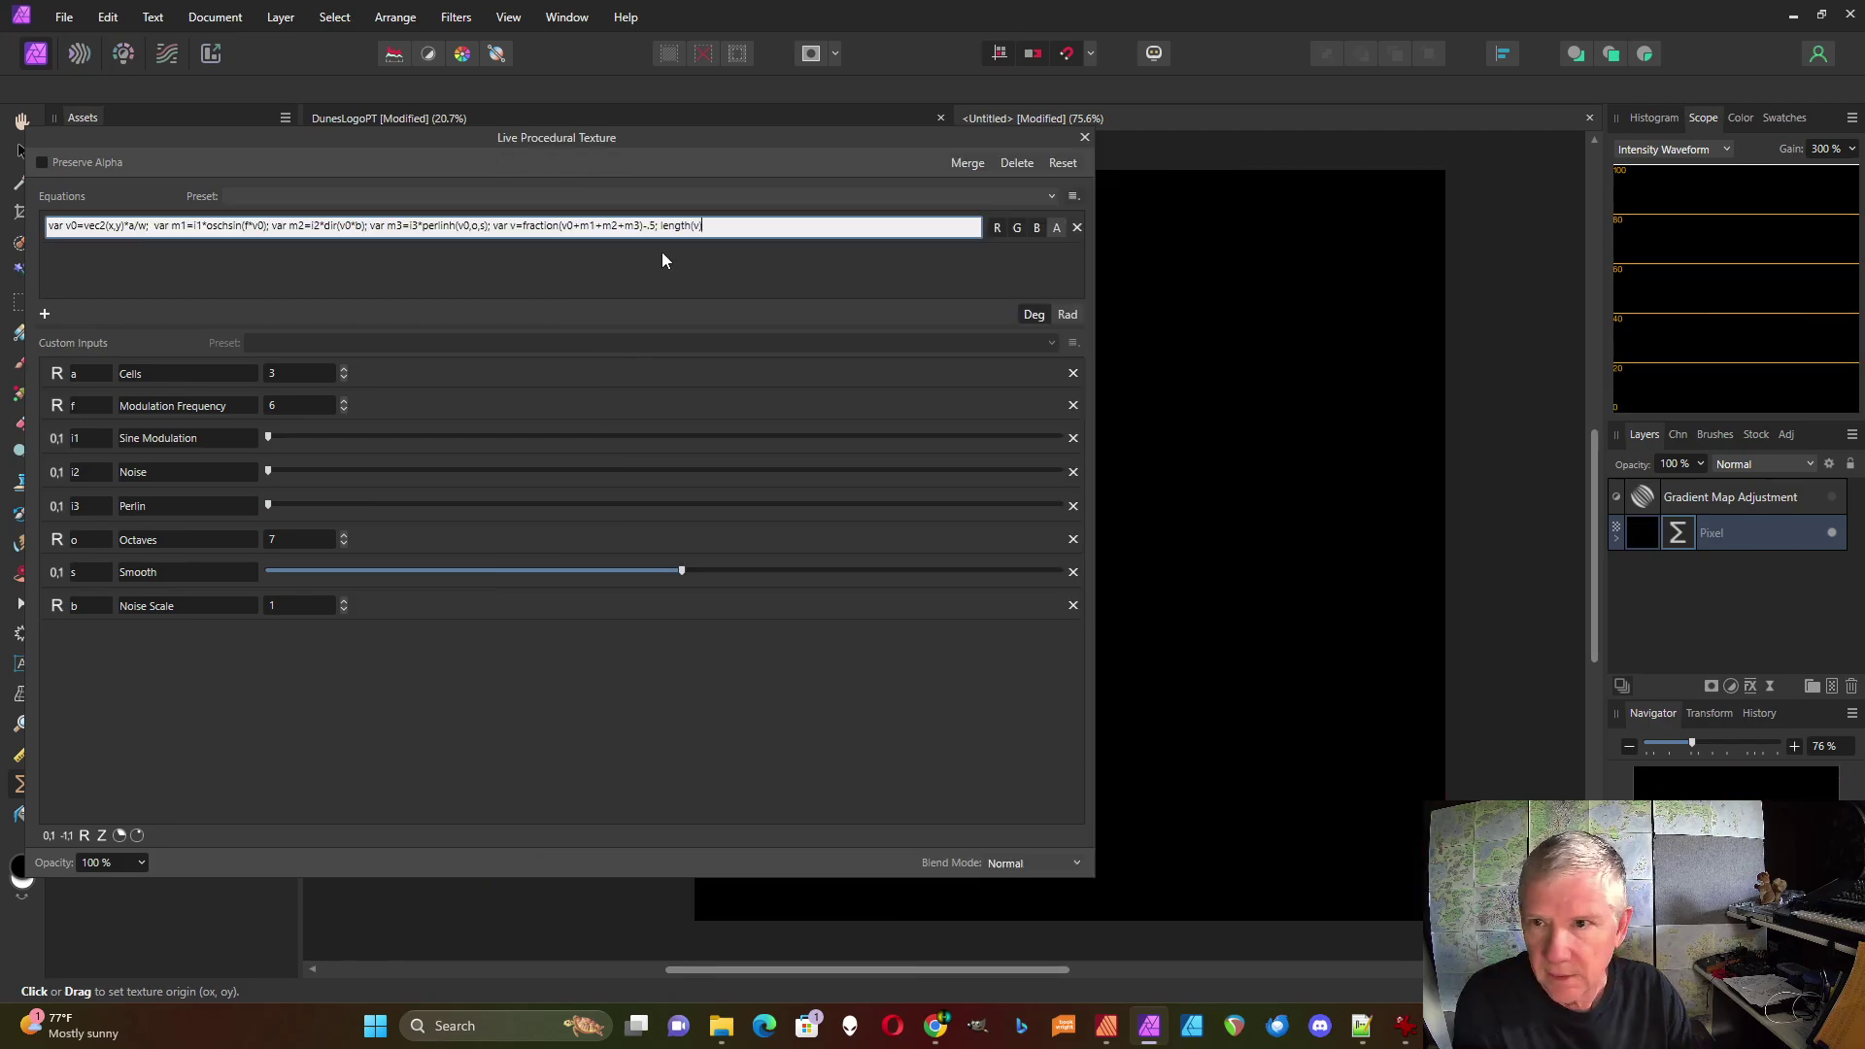
pyautogui.click(672, 270)
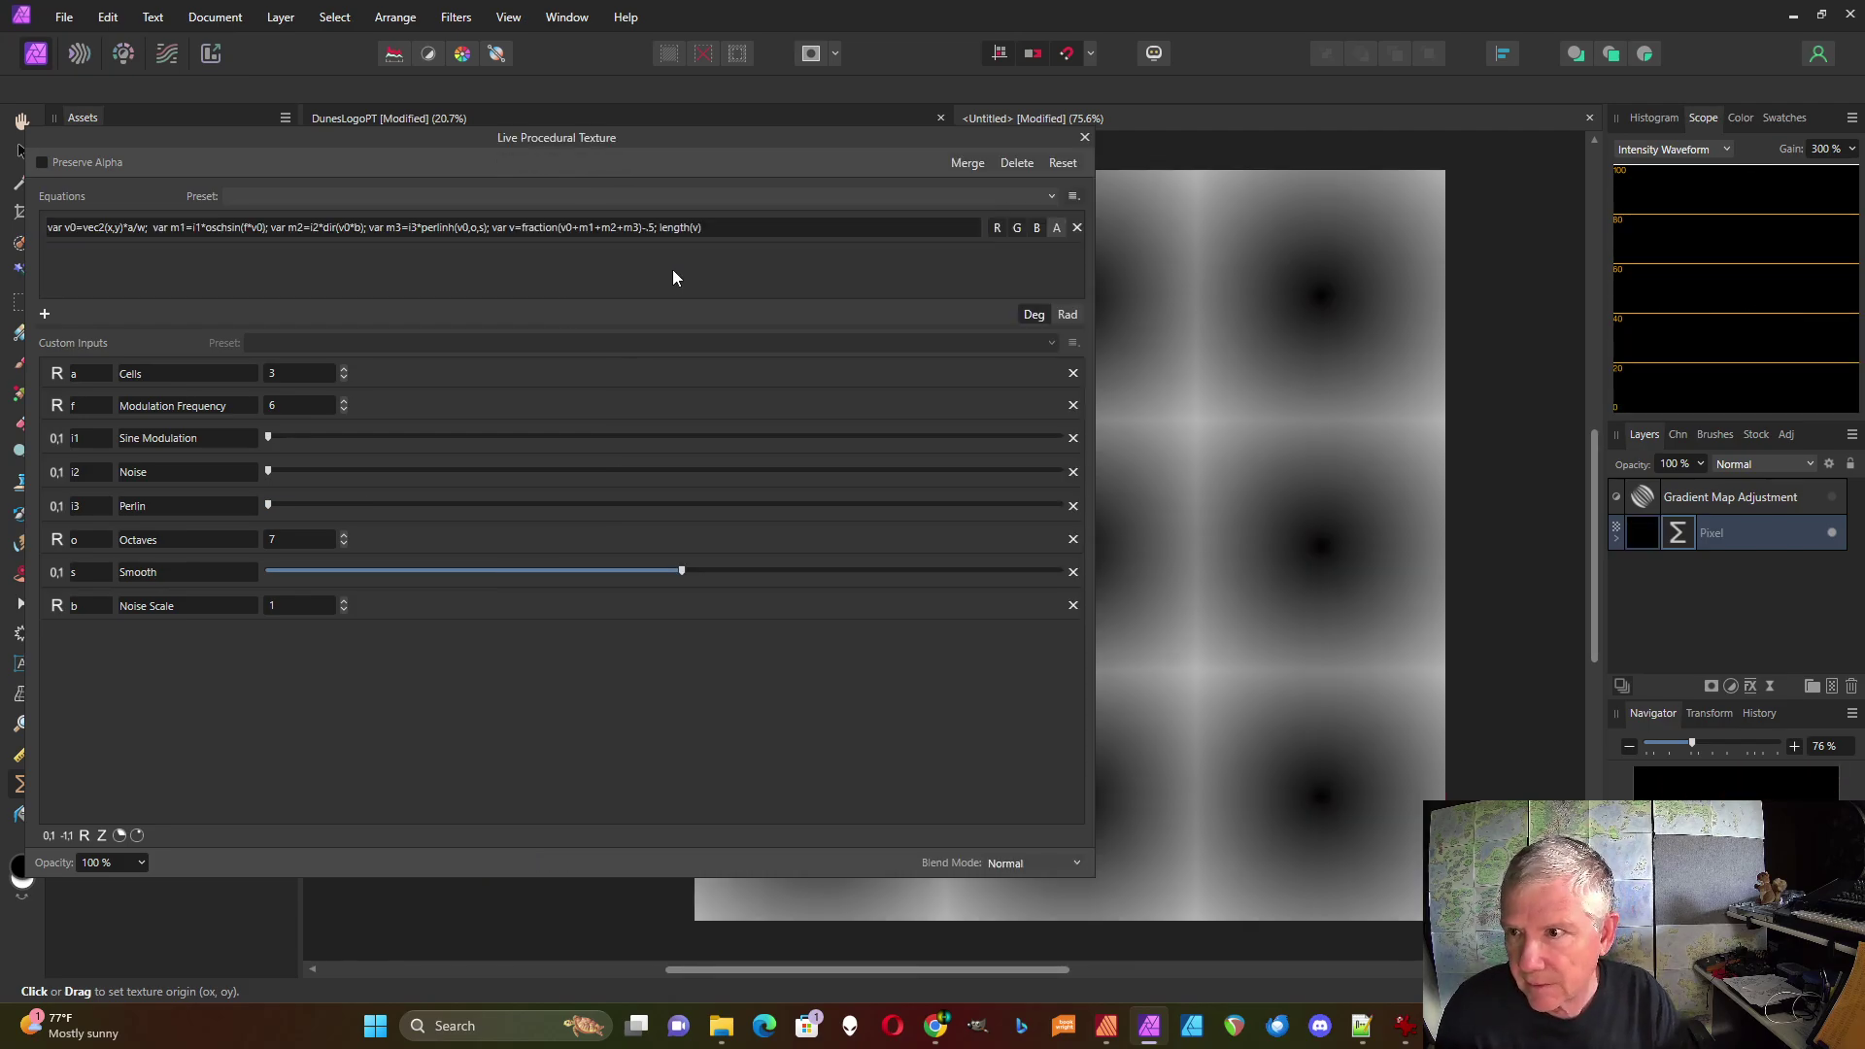
pyautogui.moveTo(1092, 501); pyautogui.dragTo(677, 499)
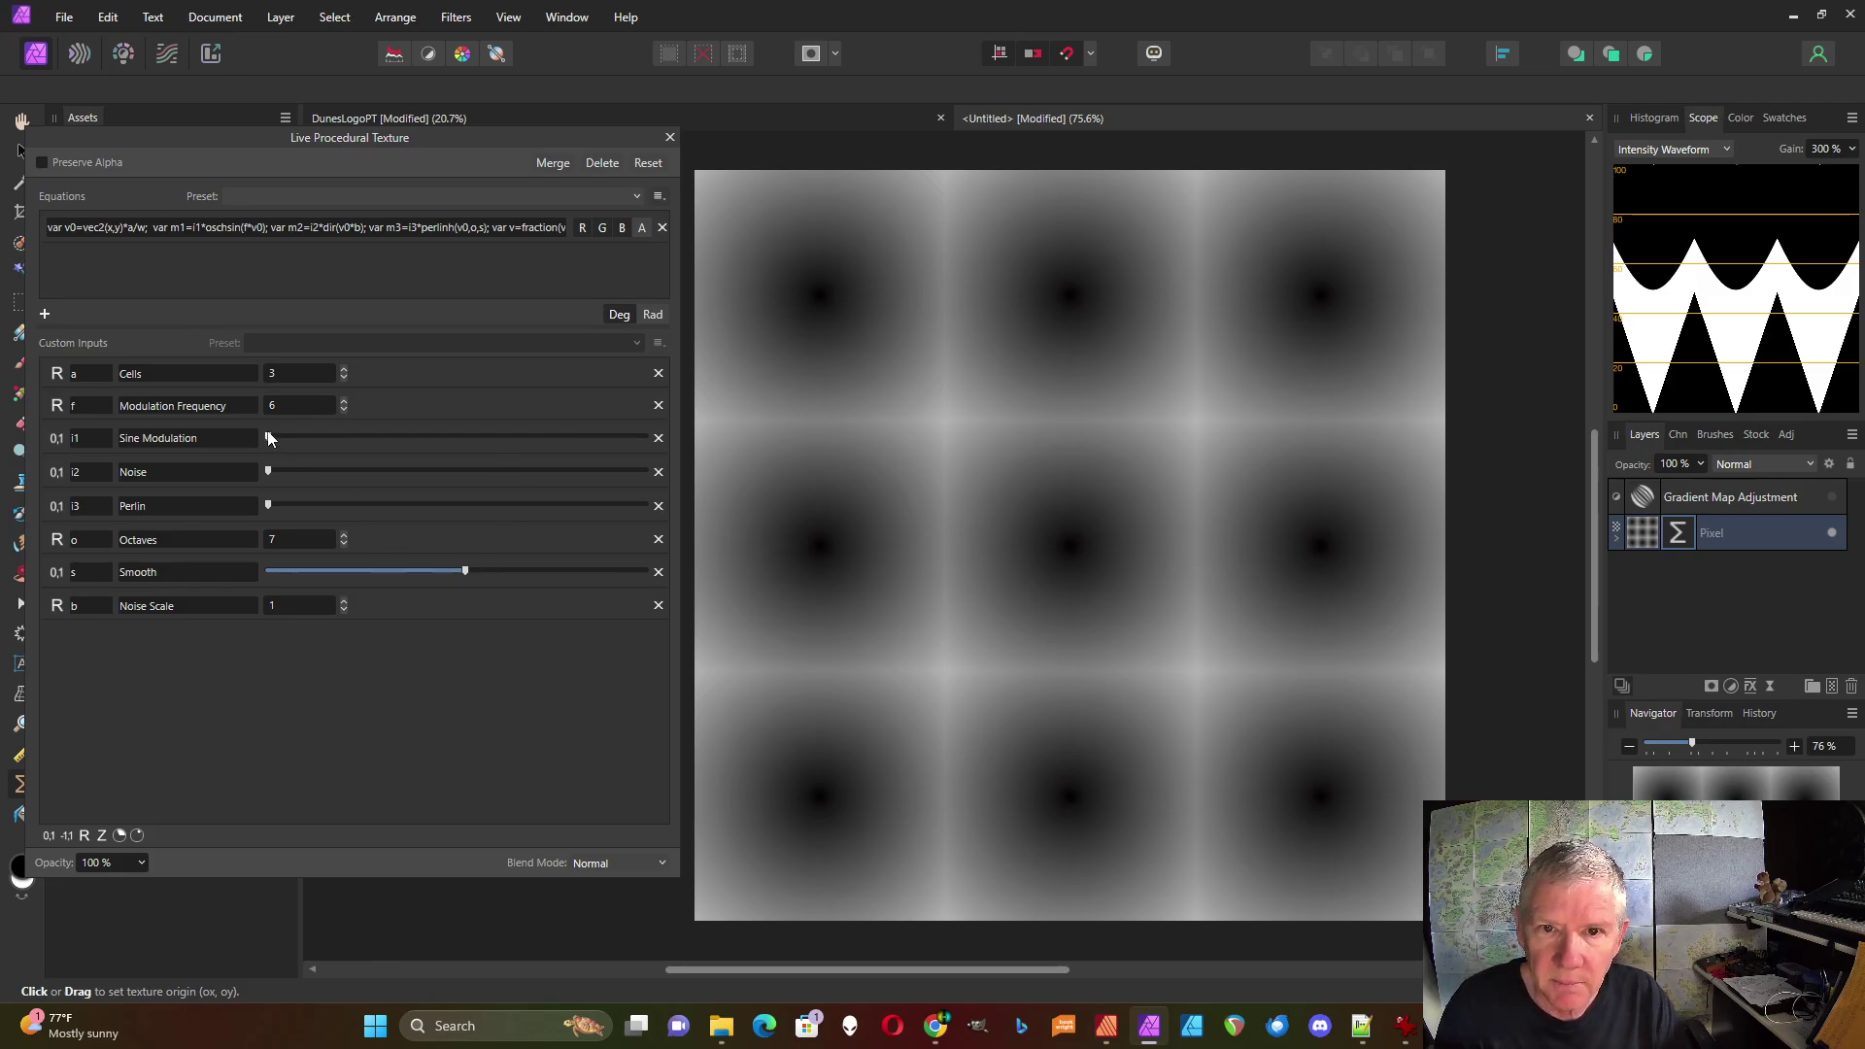
# Raise the Sine Modulation input to about a tenth of its range and set the Modulation Frequency to 2
pyautogui.moveTo(270, 438); pyautogui.dragTo(312, 447)
pyautogui.click(343, 401)
pyautogui.click(343, 401)
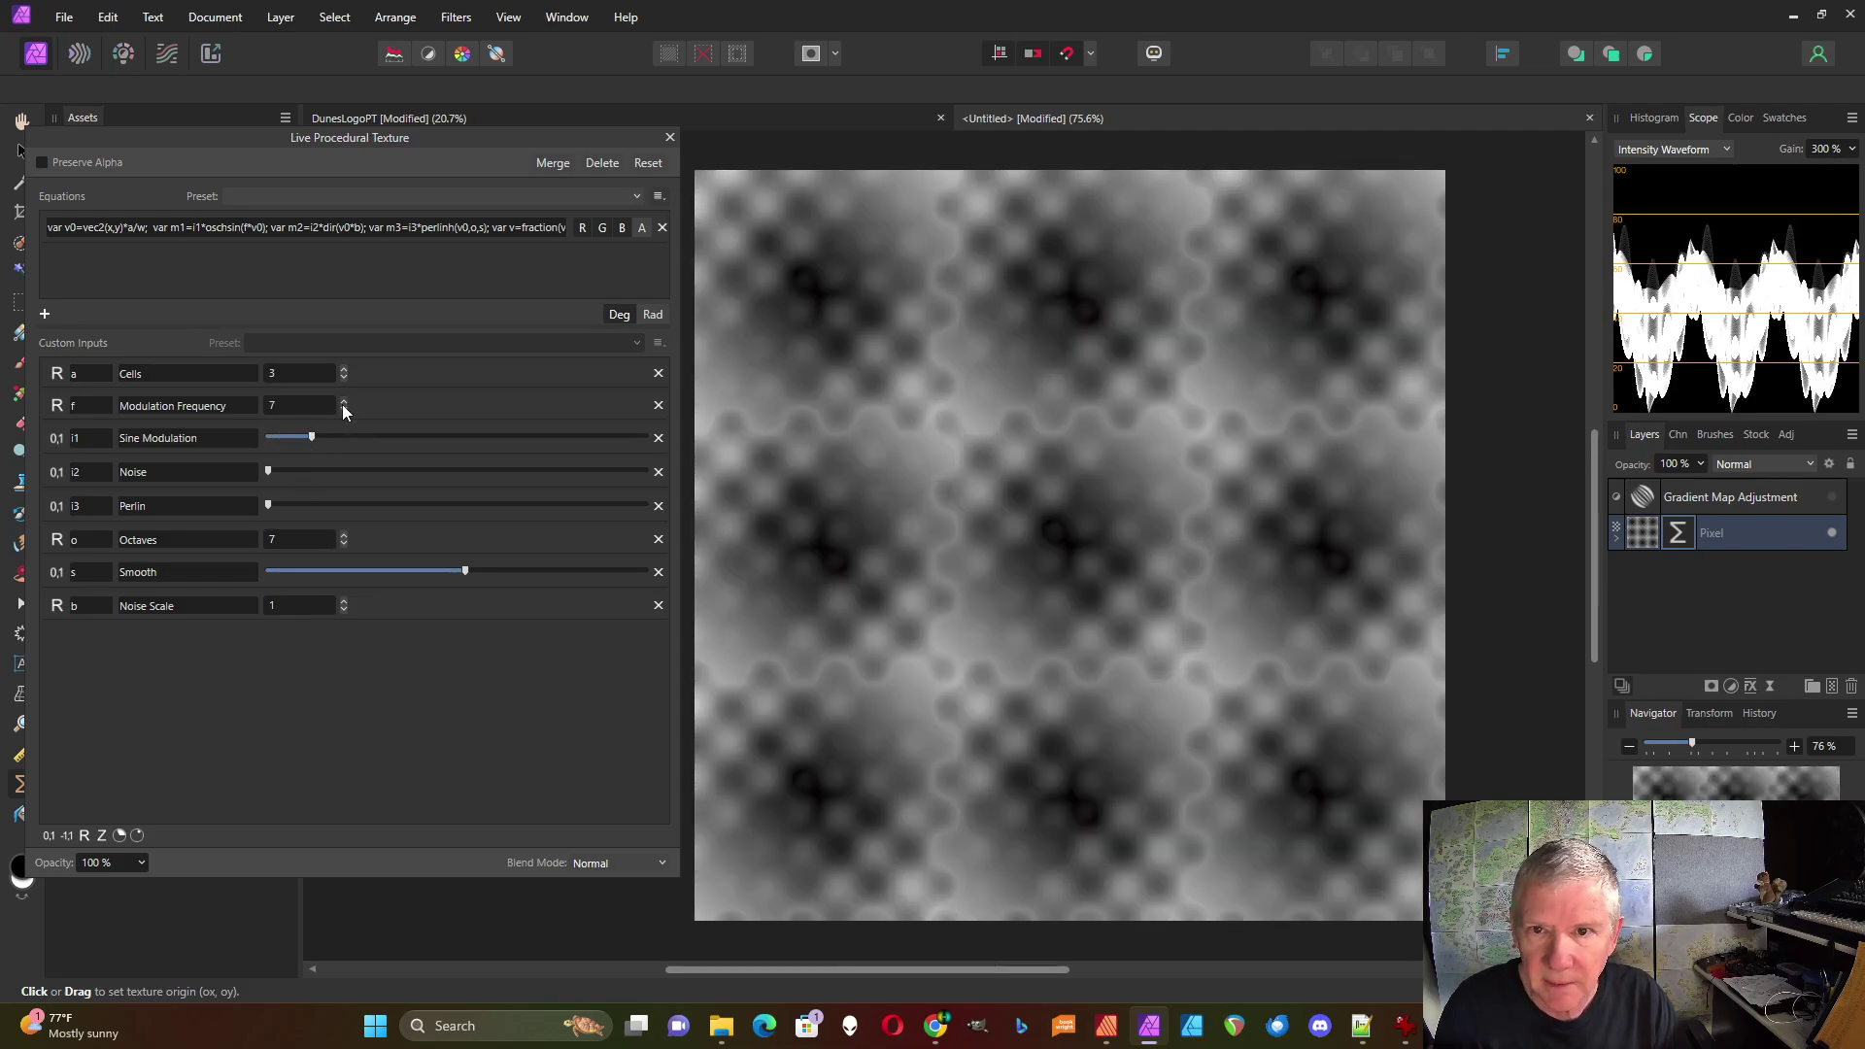
pyautogui.click(342, 409)
pyautogui.click(343, 409)
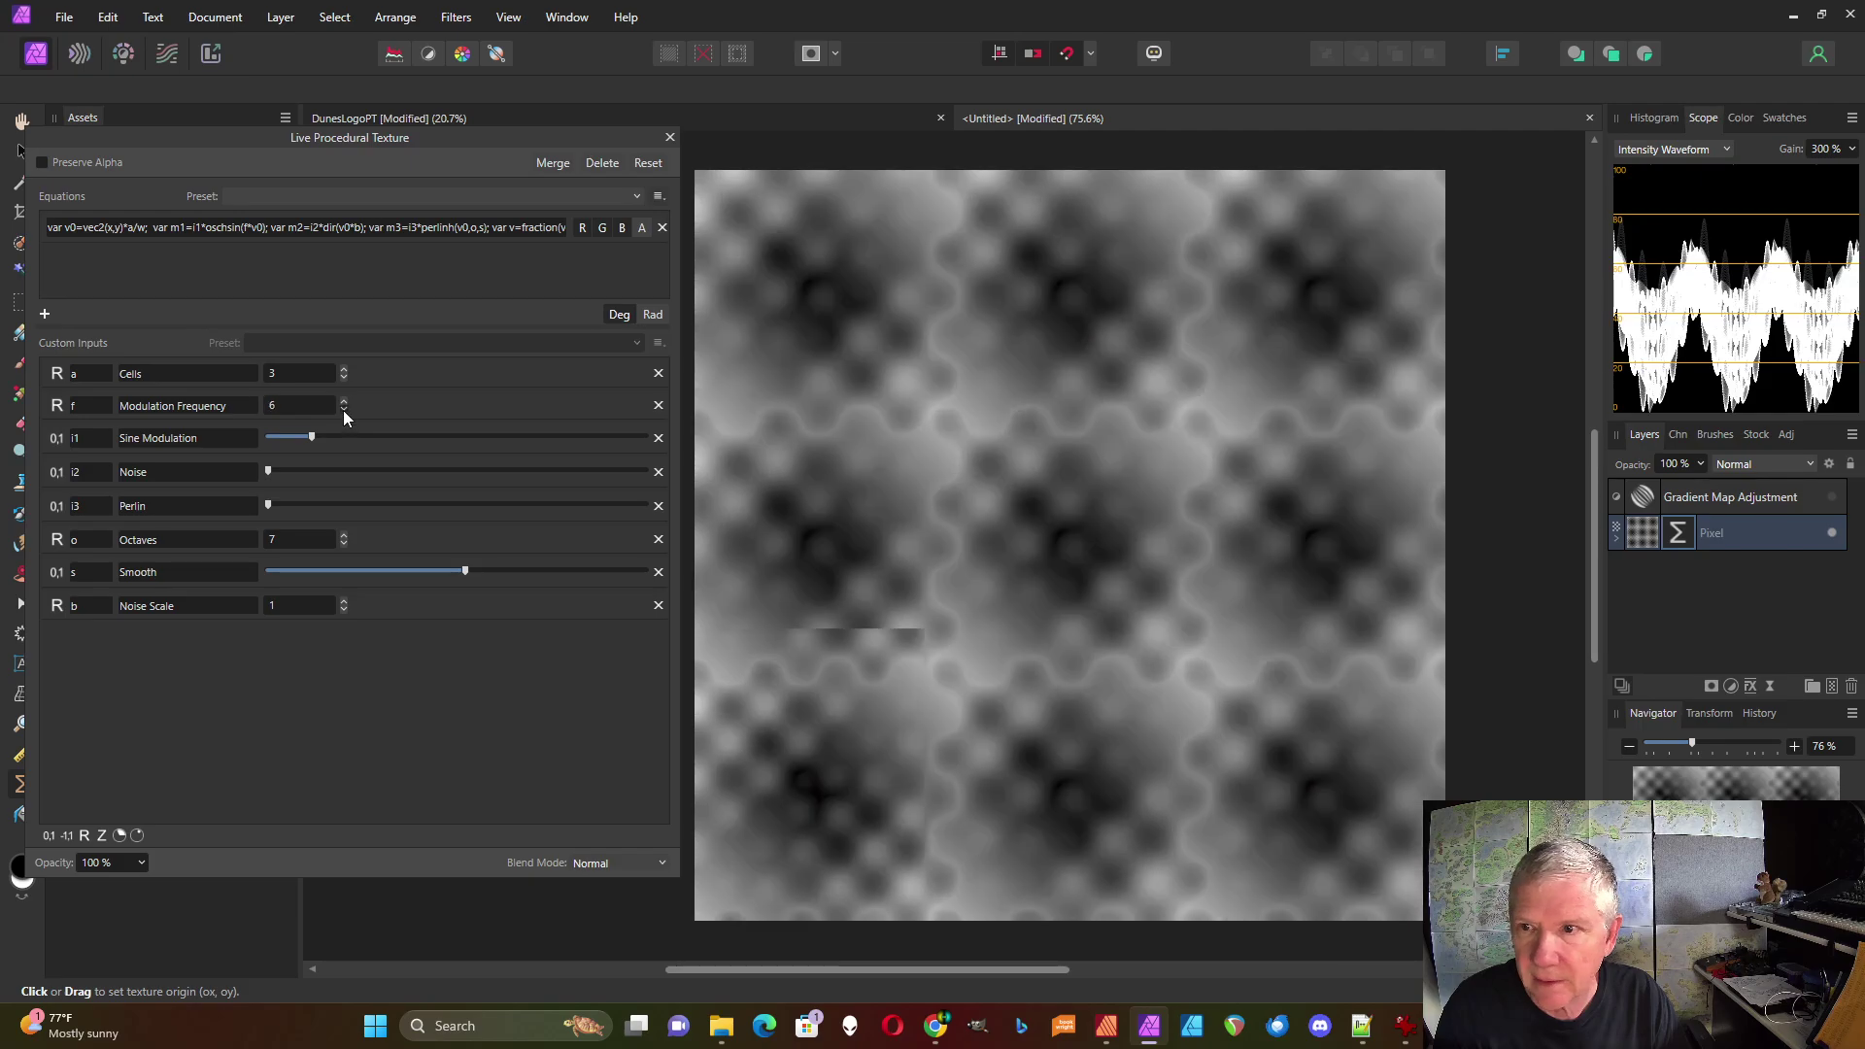
pyautogui.click(343, 409)
pyautogui.click(343, 409)
pyautogui.click(342, 409)
pyautogui.click(343, 409)
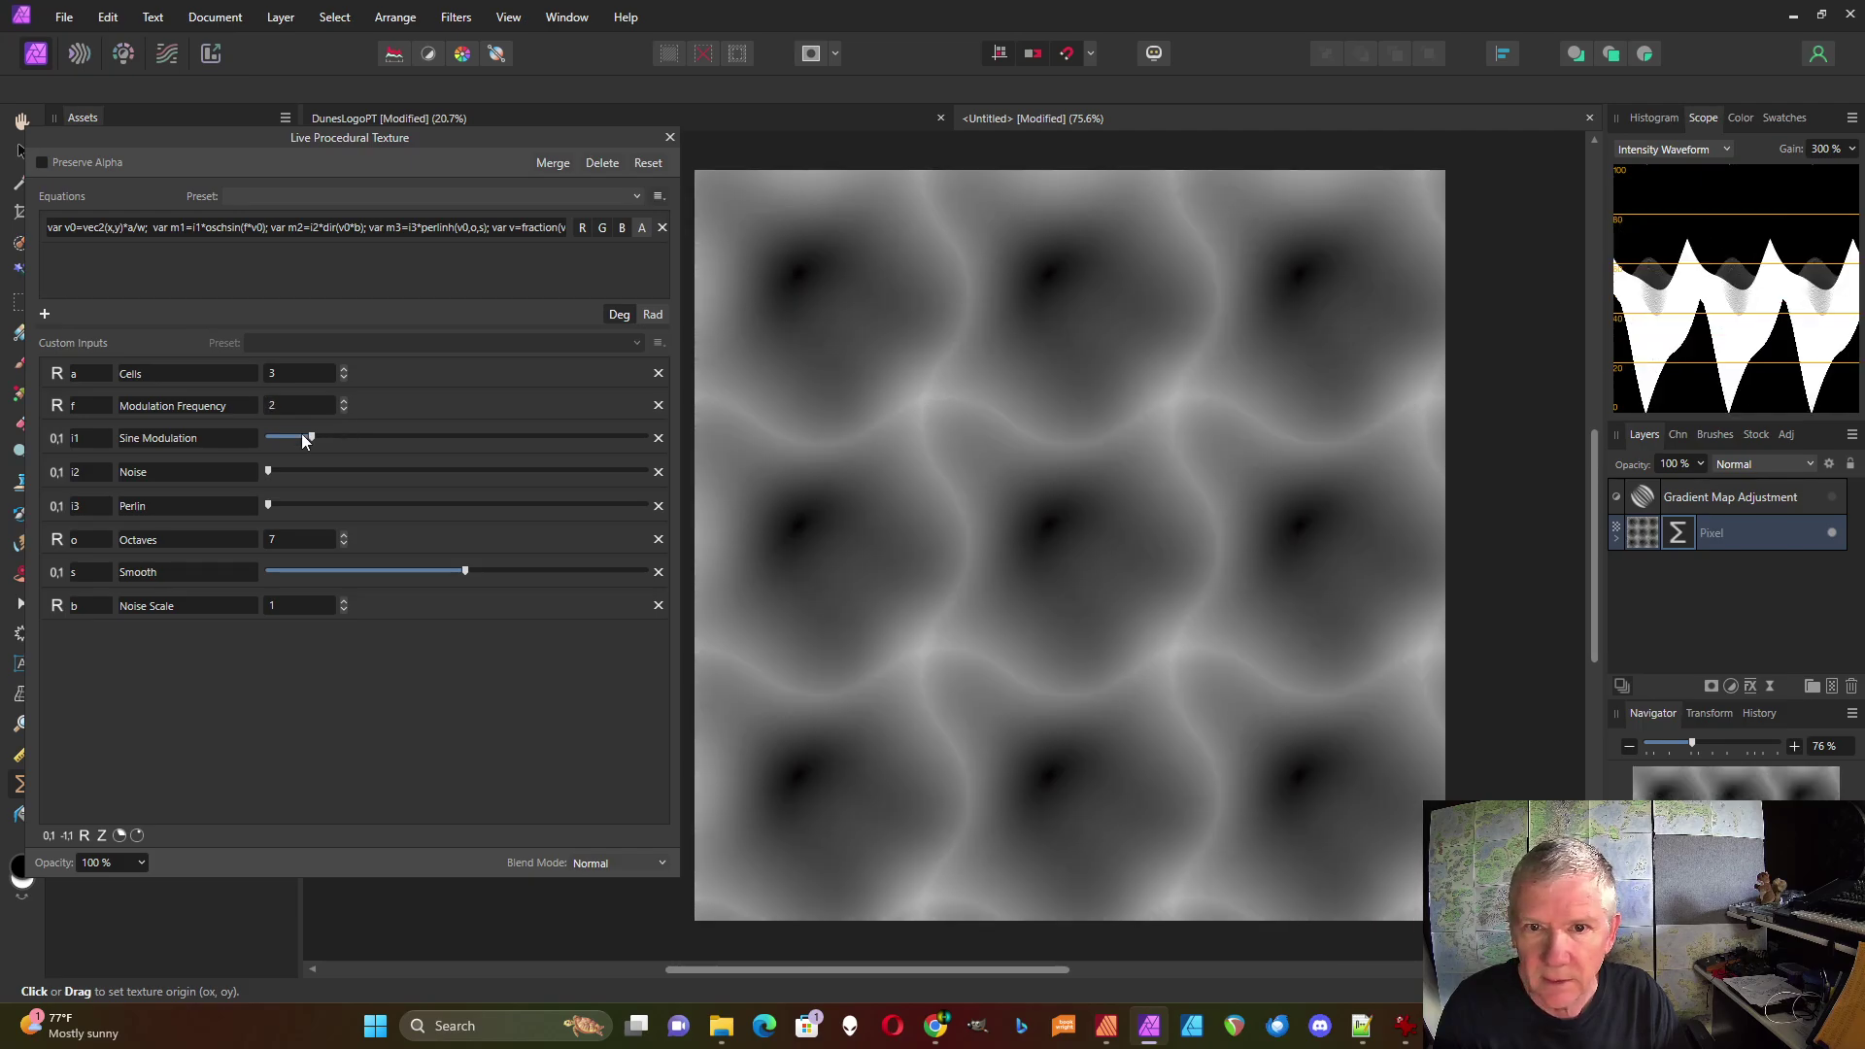
# Reduce Sine Modulation slightly, raise the Noise input to about one fifth of its range, and set the Noise Scale to 5
pyautogui.moveTo(302, 434); pyautogui.dragTo(338, 473)
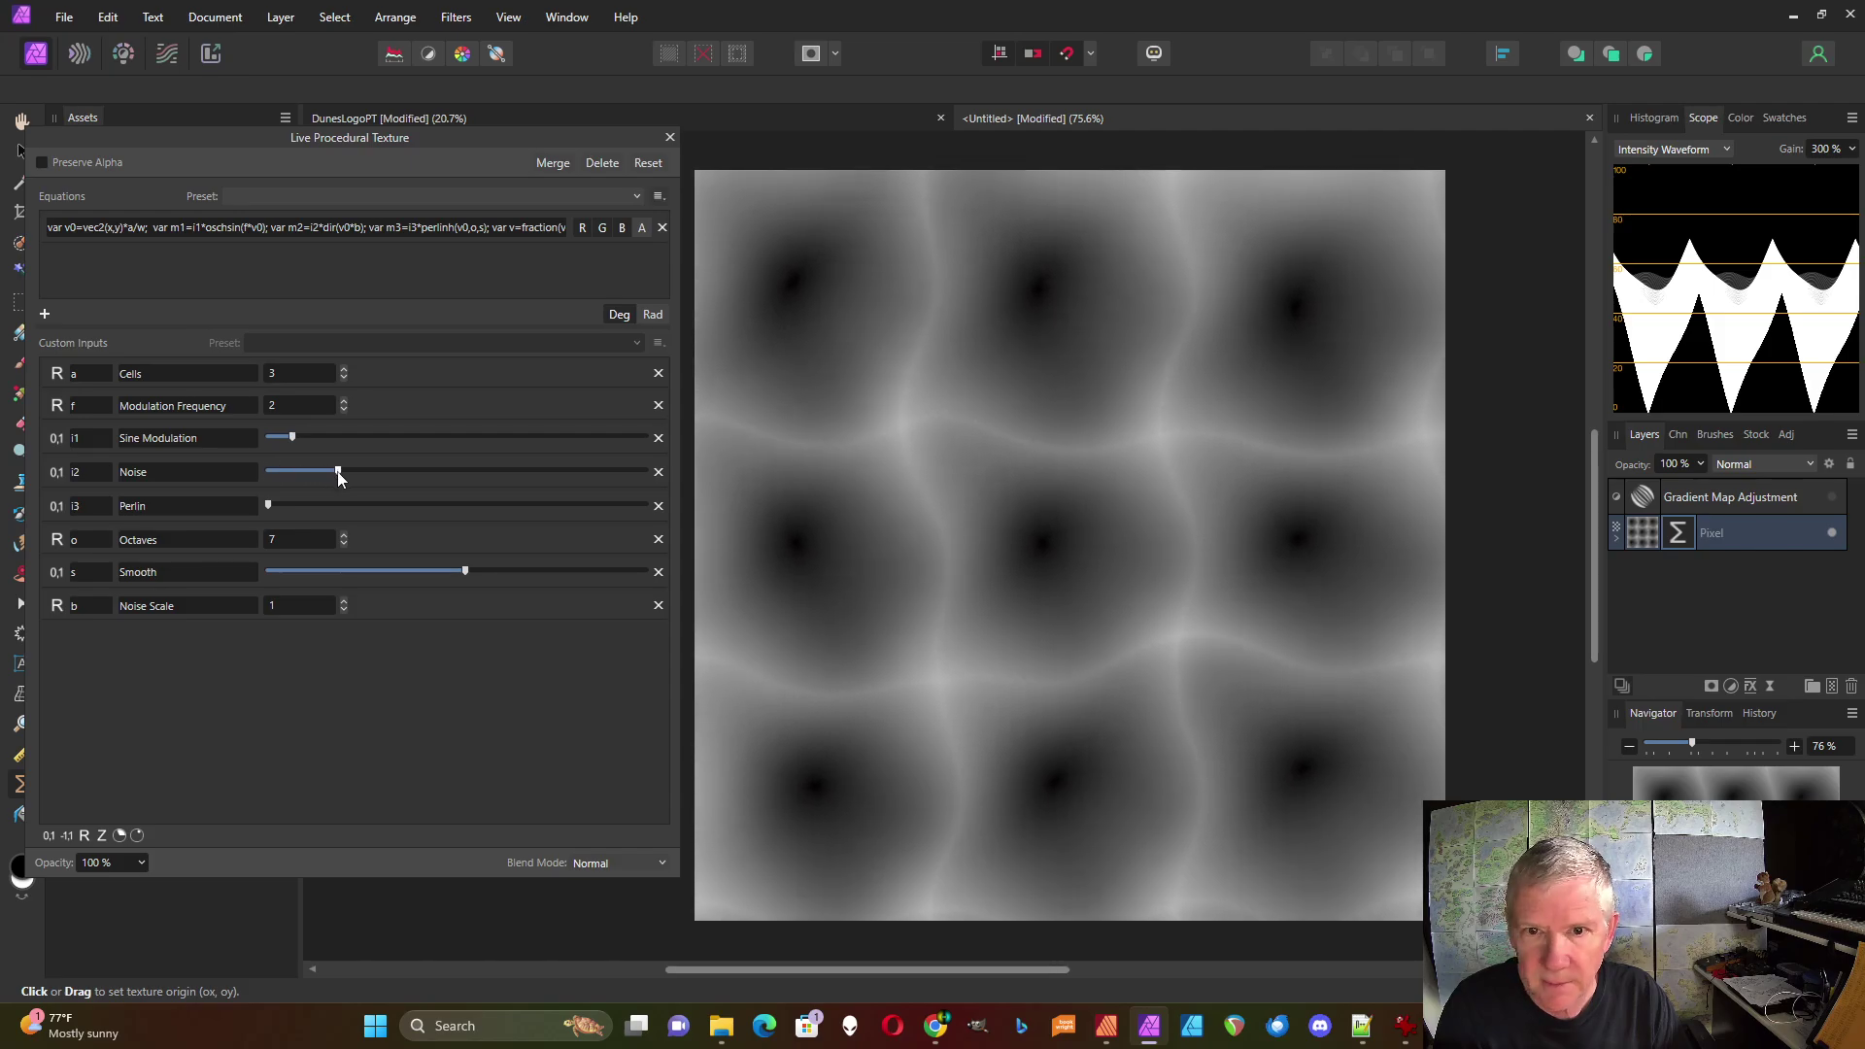
pyautogui.click(344, 602)
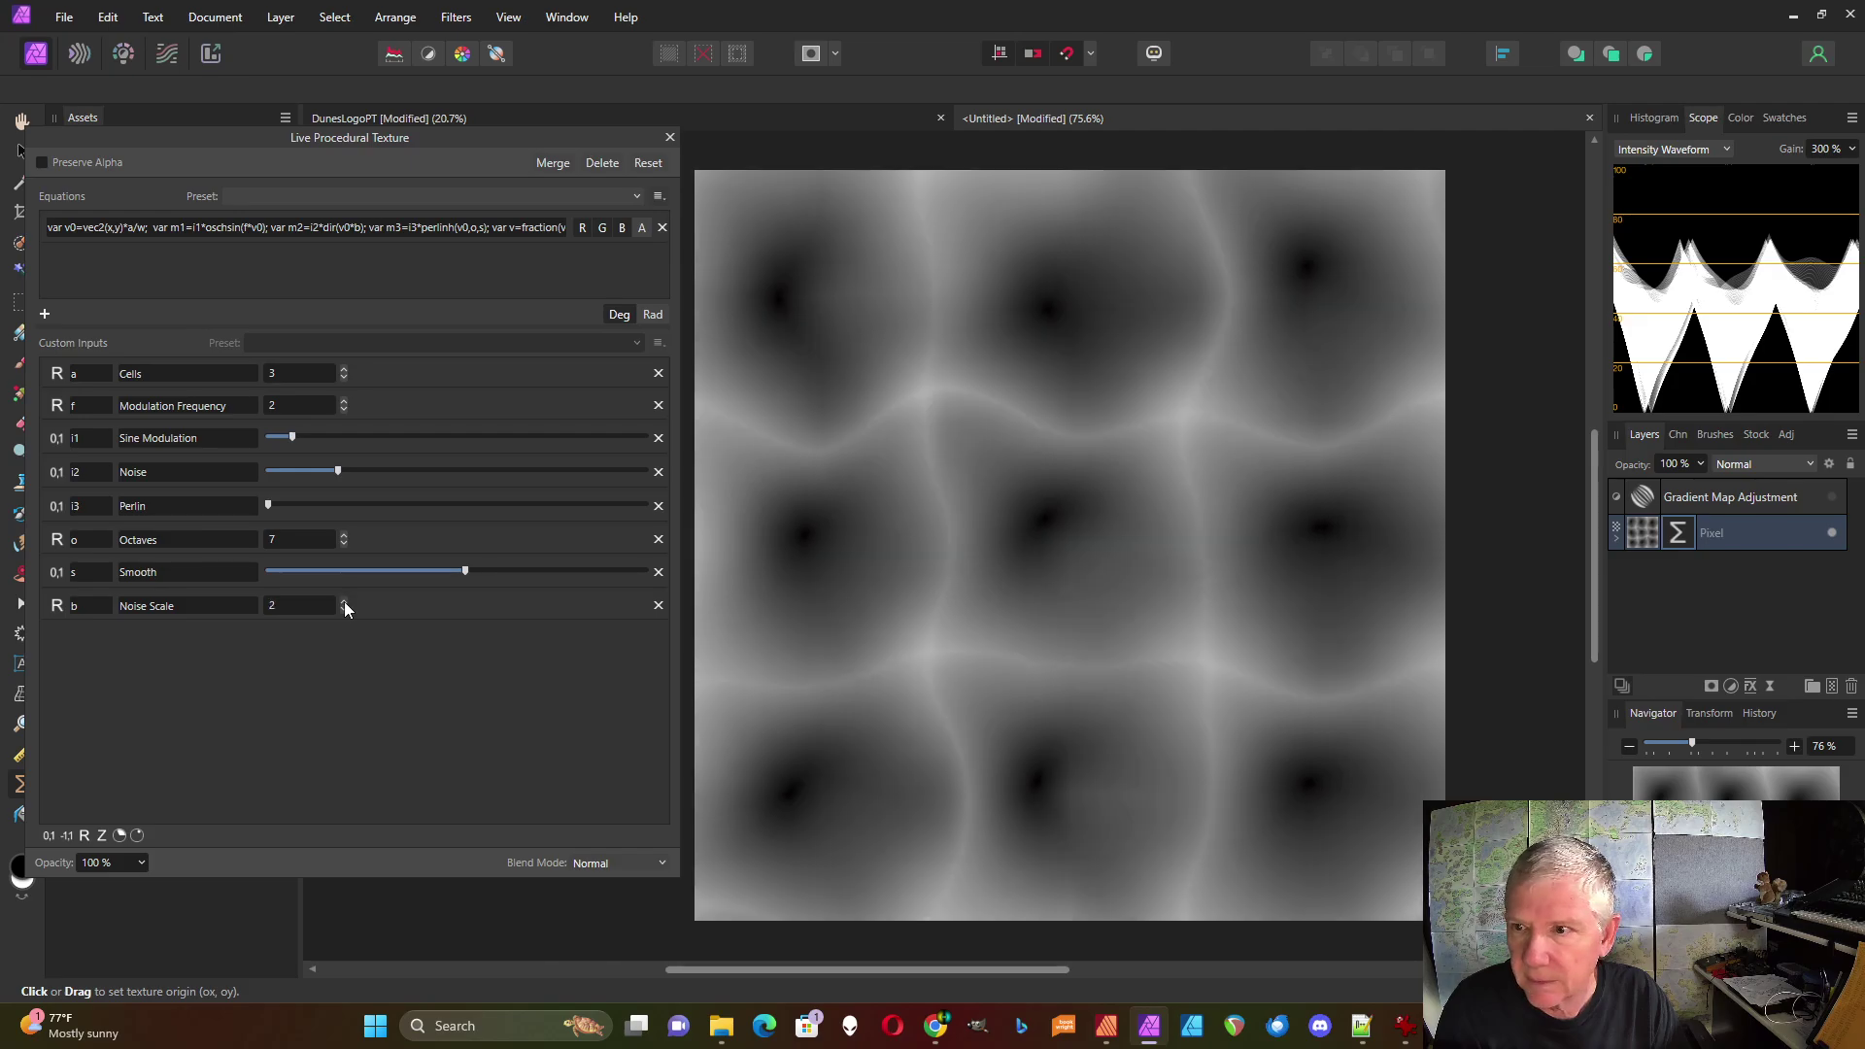
pyautogui.click(344, 602)
pyautogui.click(343, 602)
pyautogui.click(344, 602)
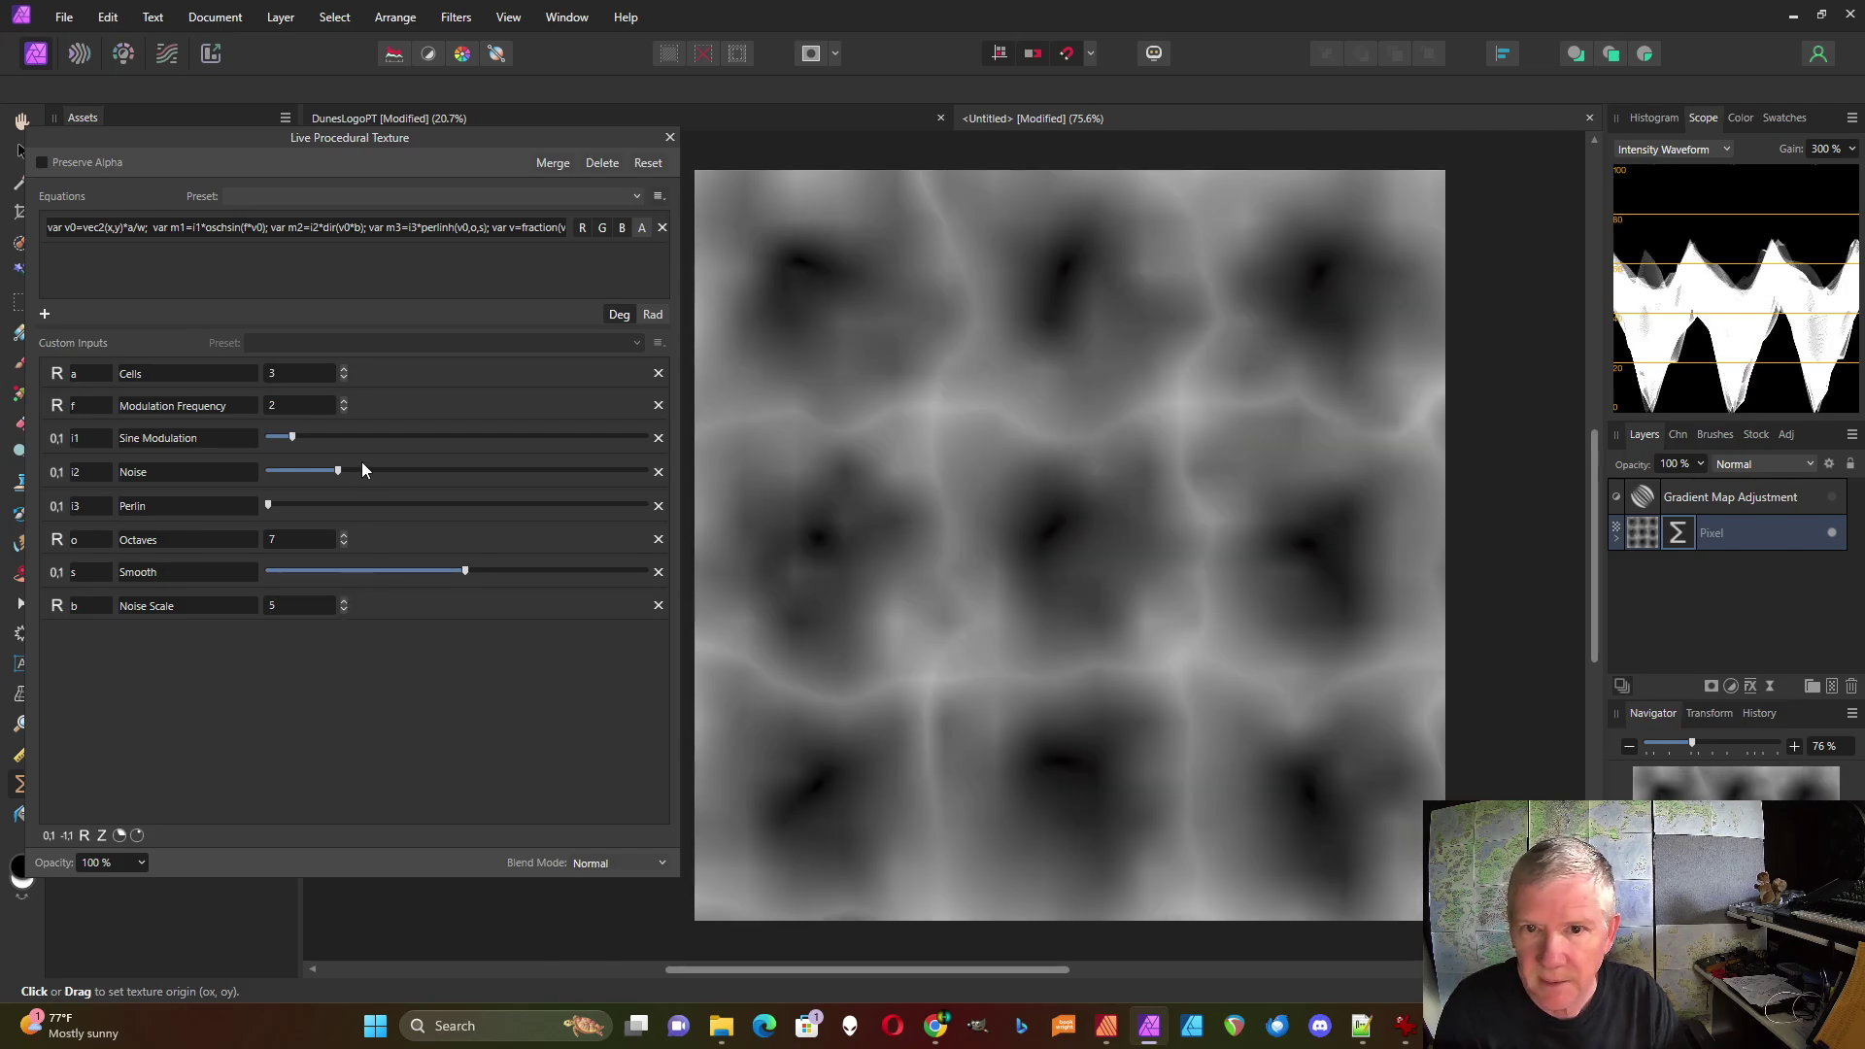
# Lower Sine Modulation to zero, and raise the Perlin input to about one fifth and Smooth to about 0.6 of their ranges
pyautogui.moveTo(293, 438)
pyautogui.mouseDown()
pyautogui.moveTo(330, 440)
pyautogui.moveTo(271, 443)
pyautogui.mouseUp()
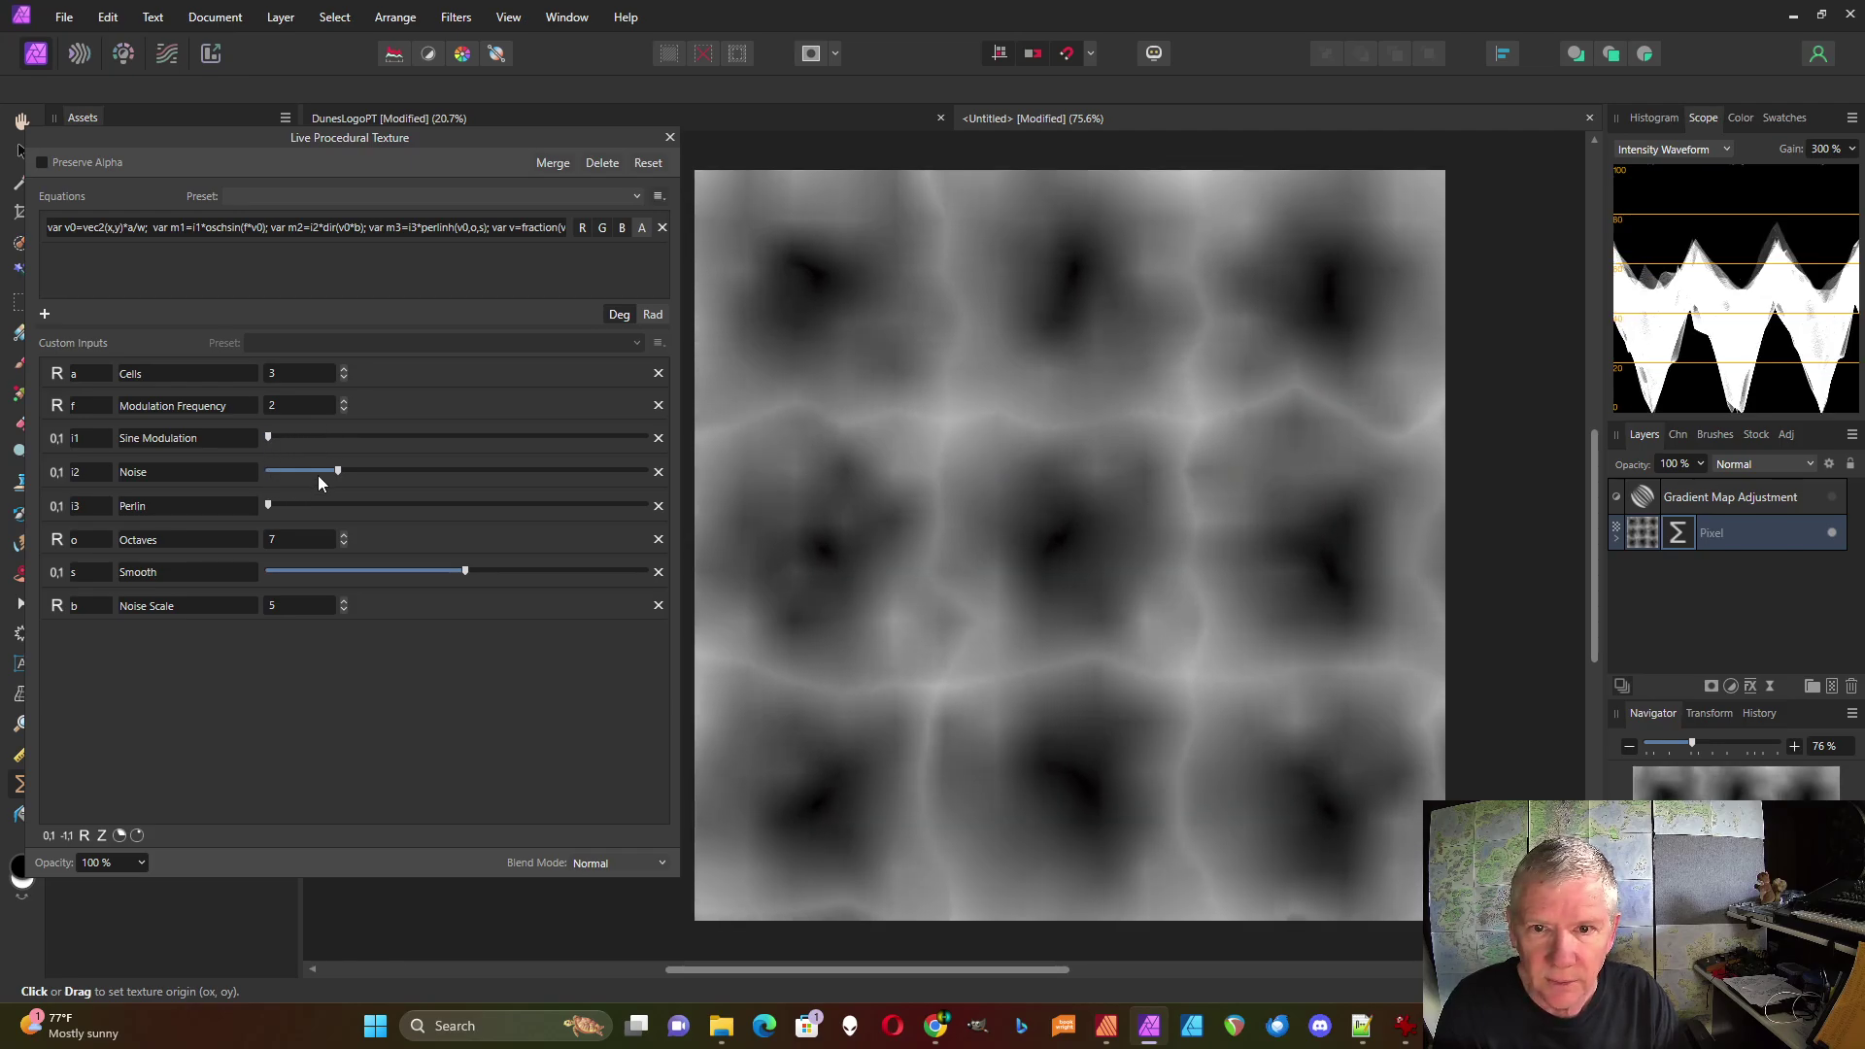
pyautogui.moveTo(270, 506); pyautogui.dragTo(342, 513)
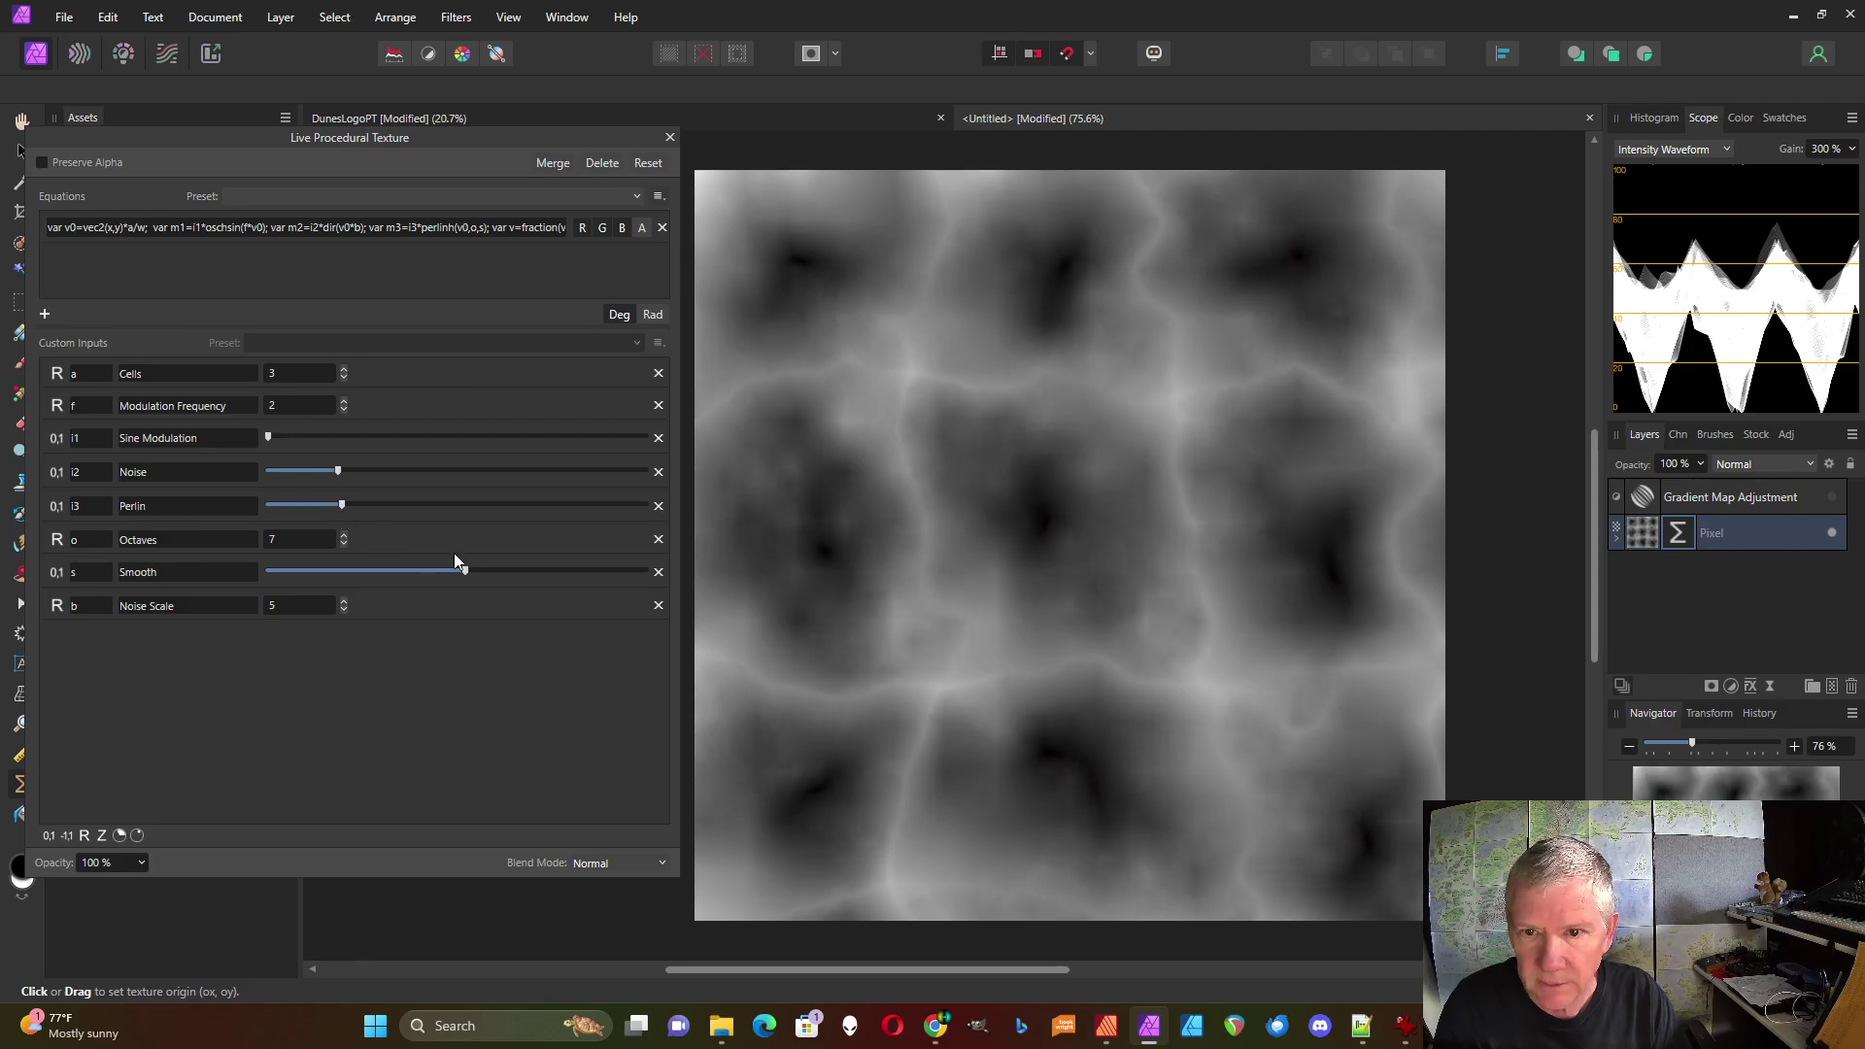
pyautogui.moveTo(492, 573)
pyautogui.mouseDown()
pyautogui.moveTo(516, 575)
pyautogui.moveTo(494, 573)
pyautogui.mouseUp()
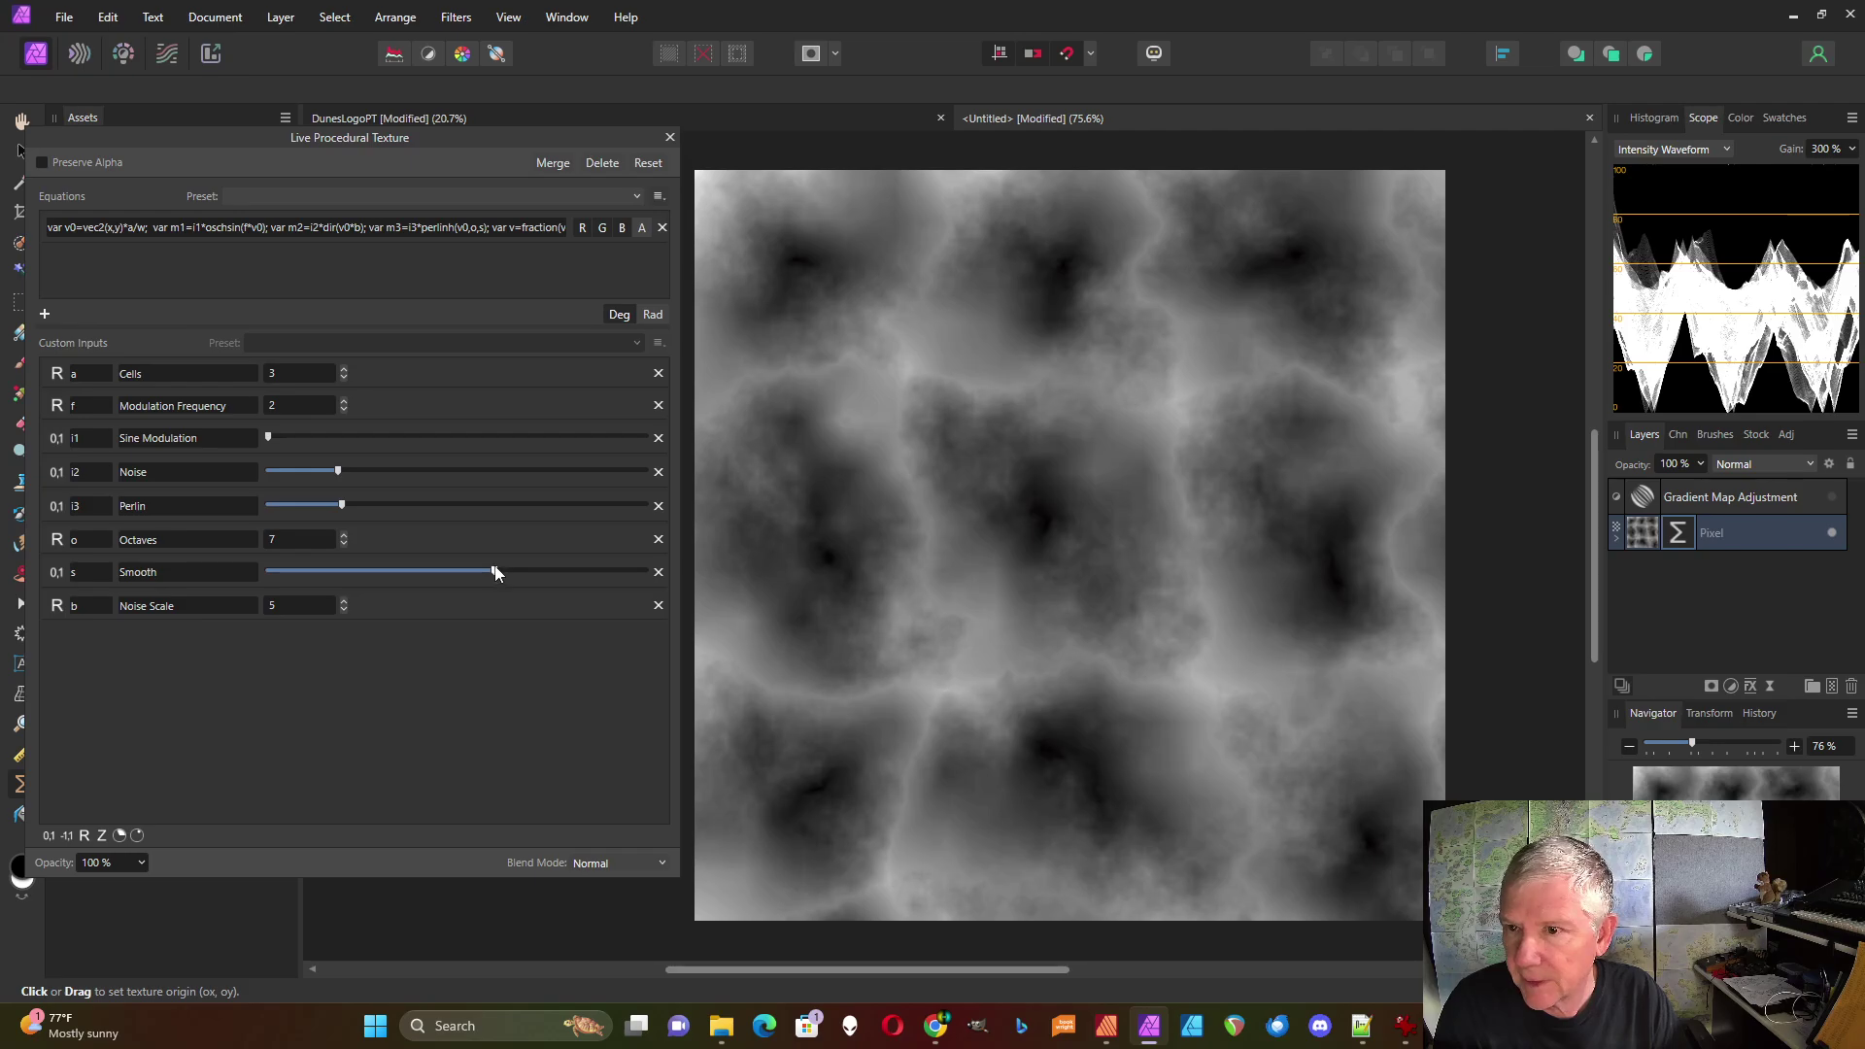
# Turn on the Gradient Map Adjustment layer, and increase Smooth to about 0.7 and Perlin to just over a quarter of their ranges
pyautogui.click(1833, 497)
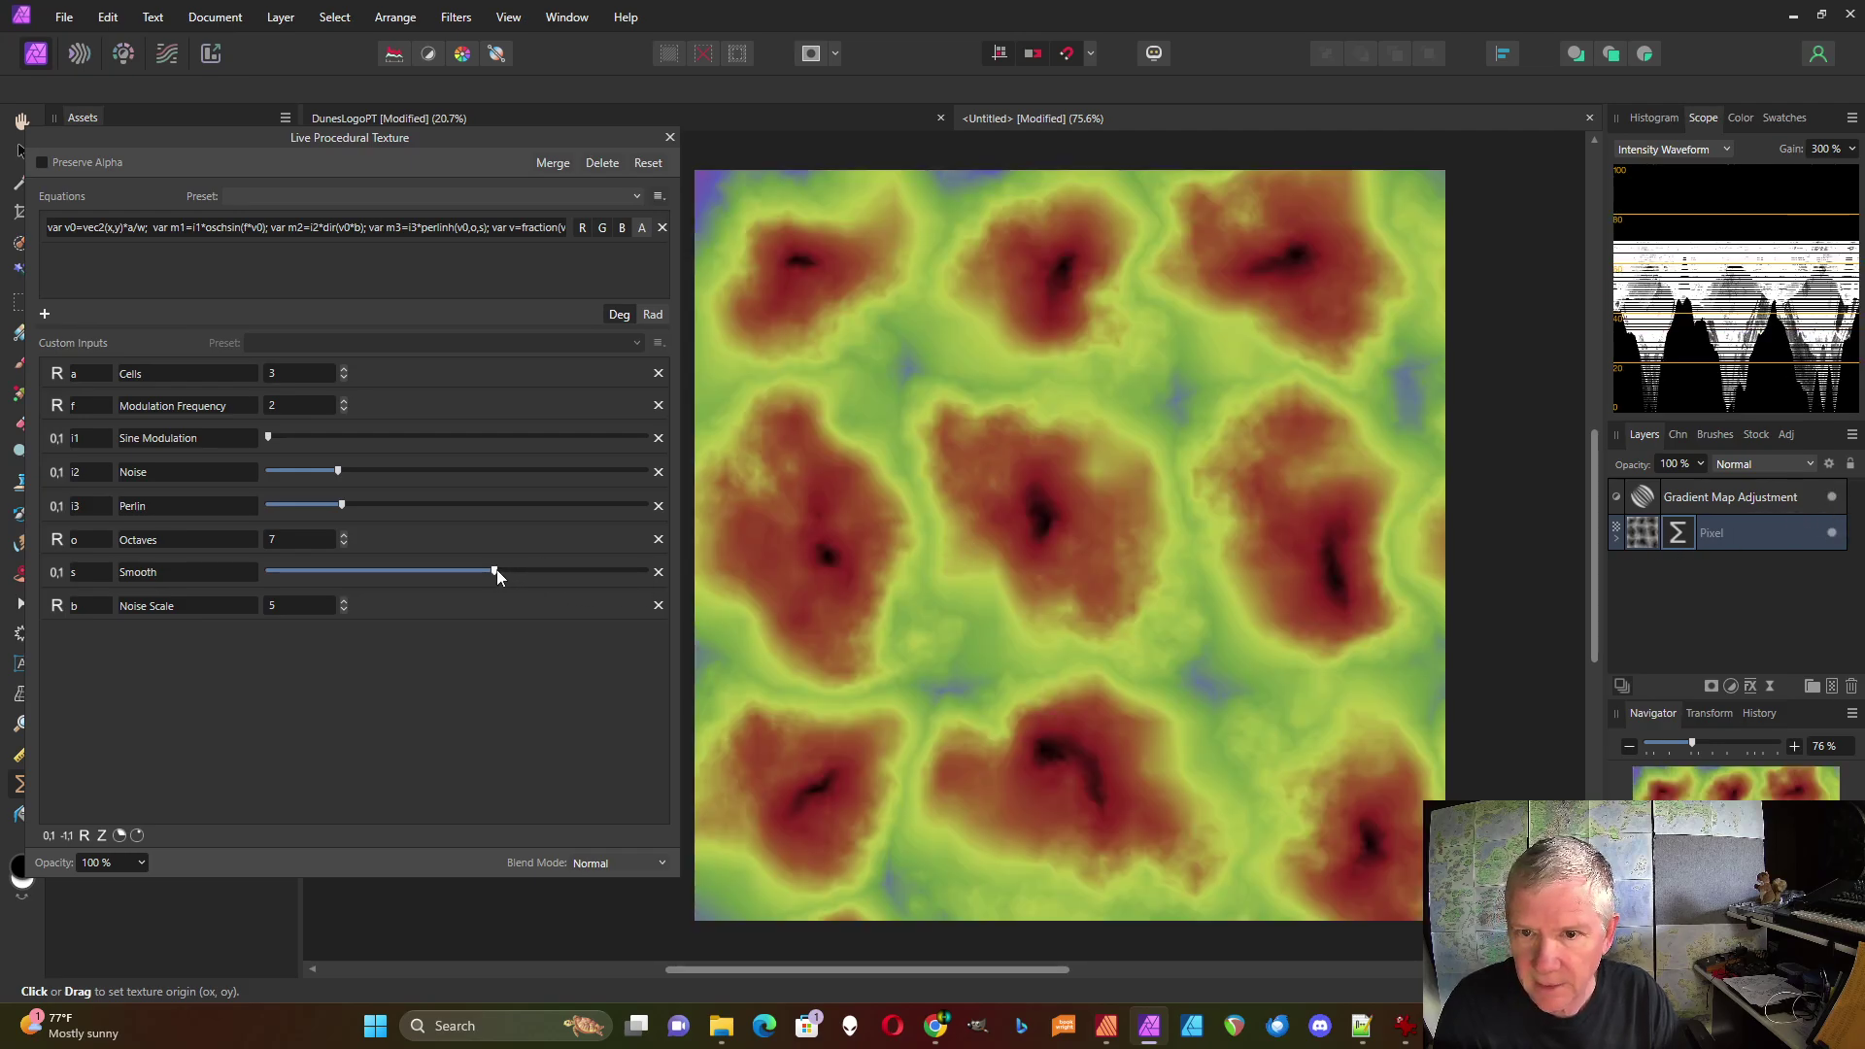
pyautogui.moveTo(496, 573)
pyautogui.mouseDown()
pyautogui.moveTo(546, 574)
pyautogui.moveTo(526, 574)
pyautogui.mouseUp()
pyautogui.moveTo(341, 505); pyautogui.dragTo(375, 505)
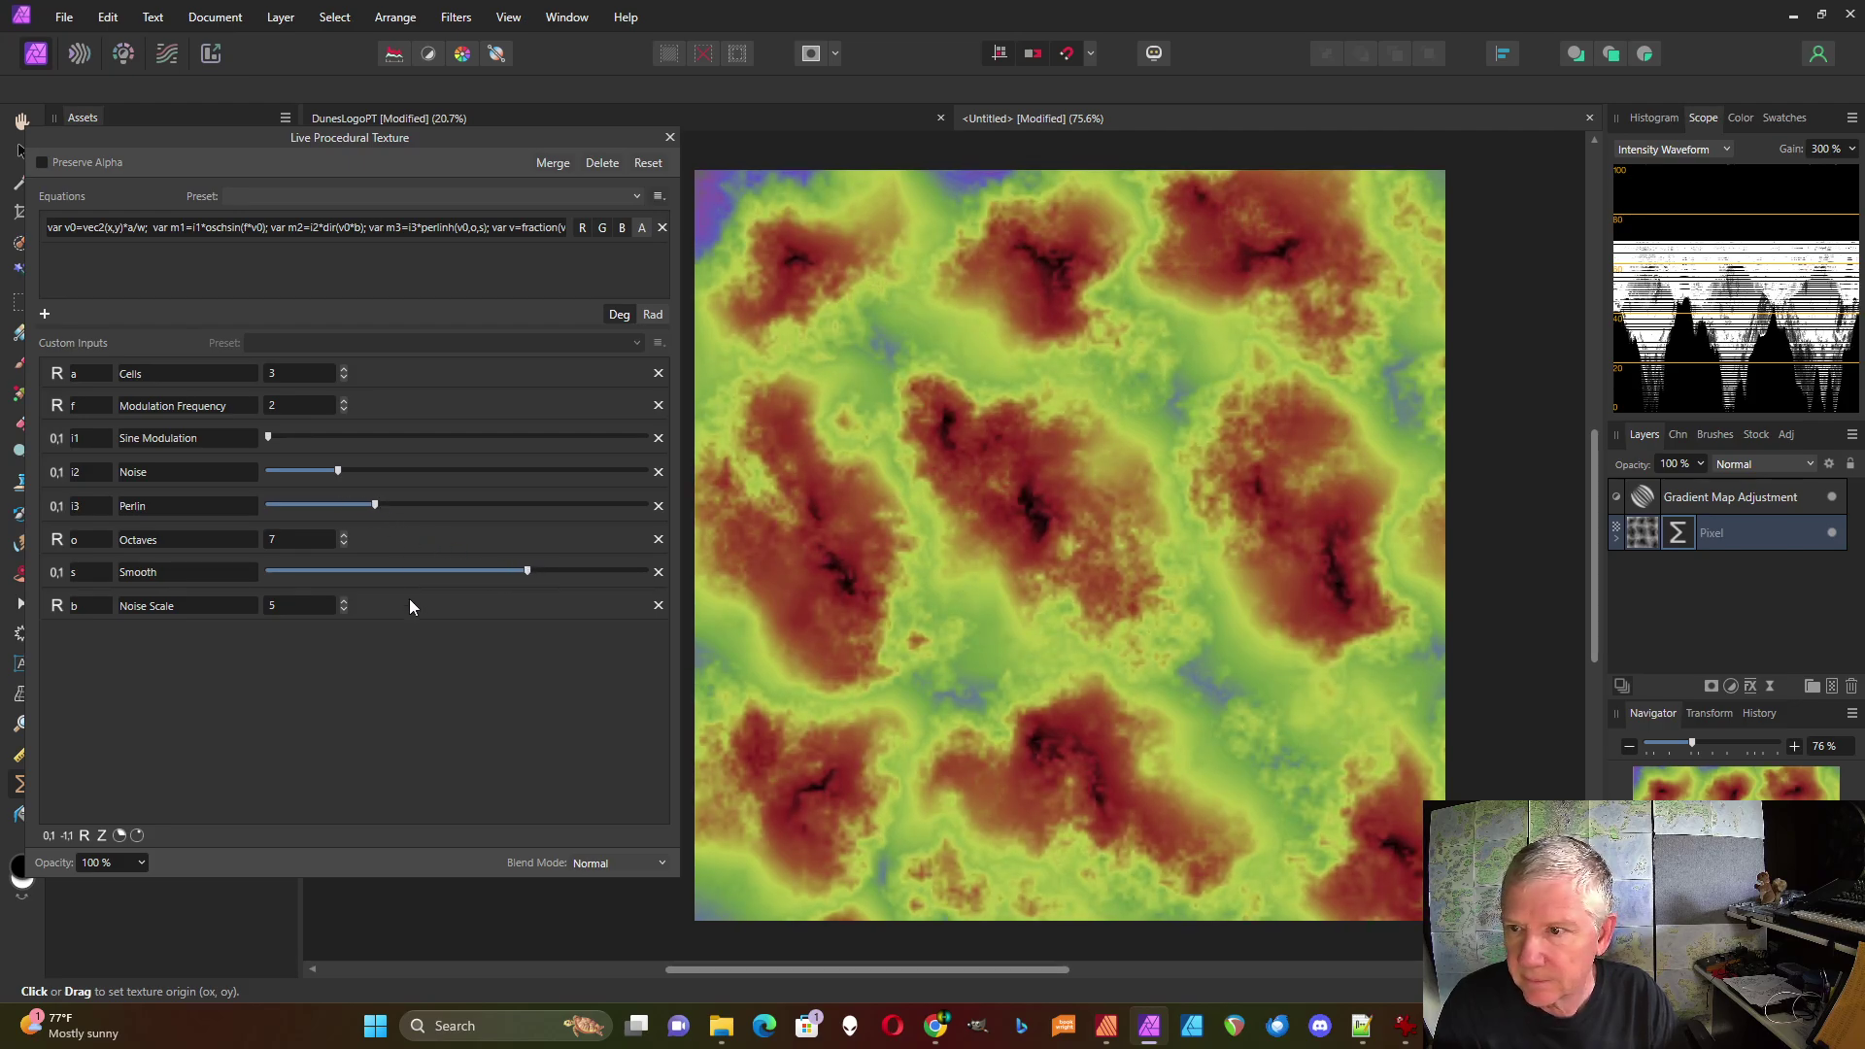